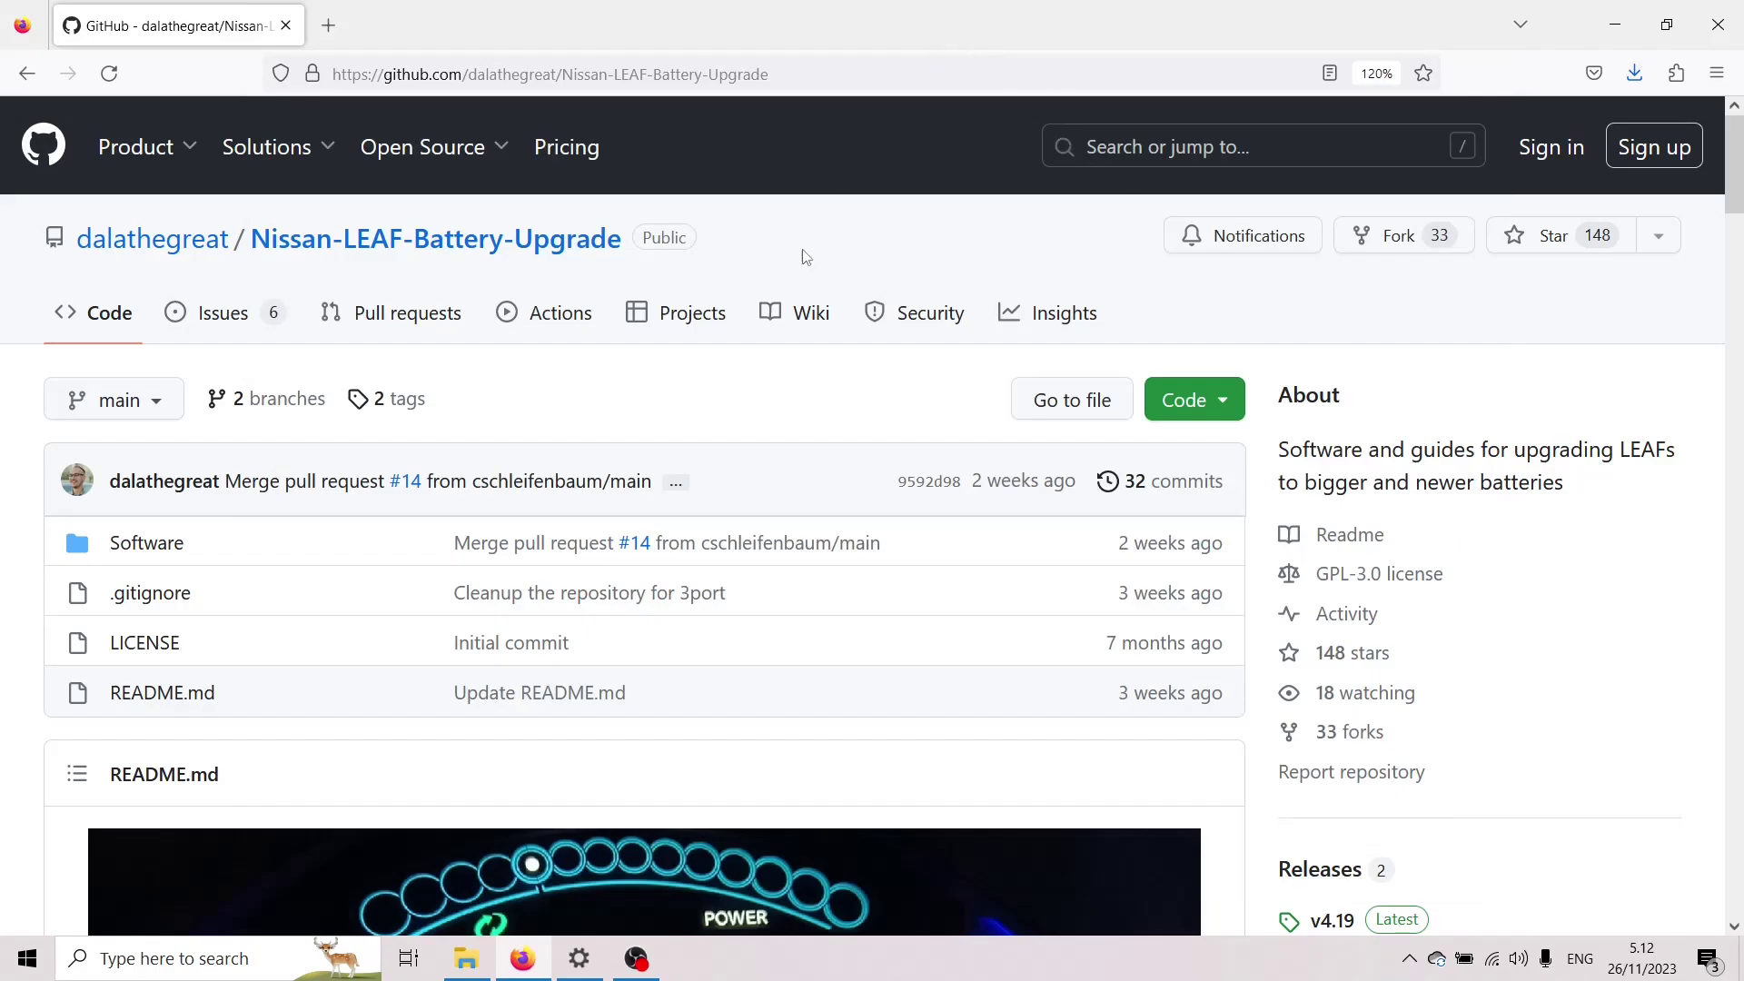
- Open the STM32 ST-LINK Utility download page for the 2-port budget bridge from the README's software table
scroll(813, 462, "down", 9)
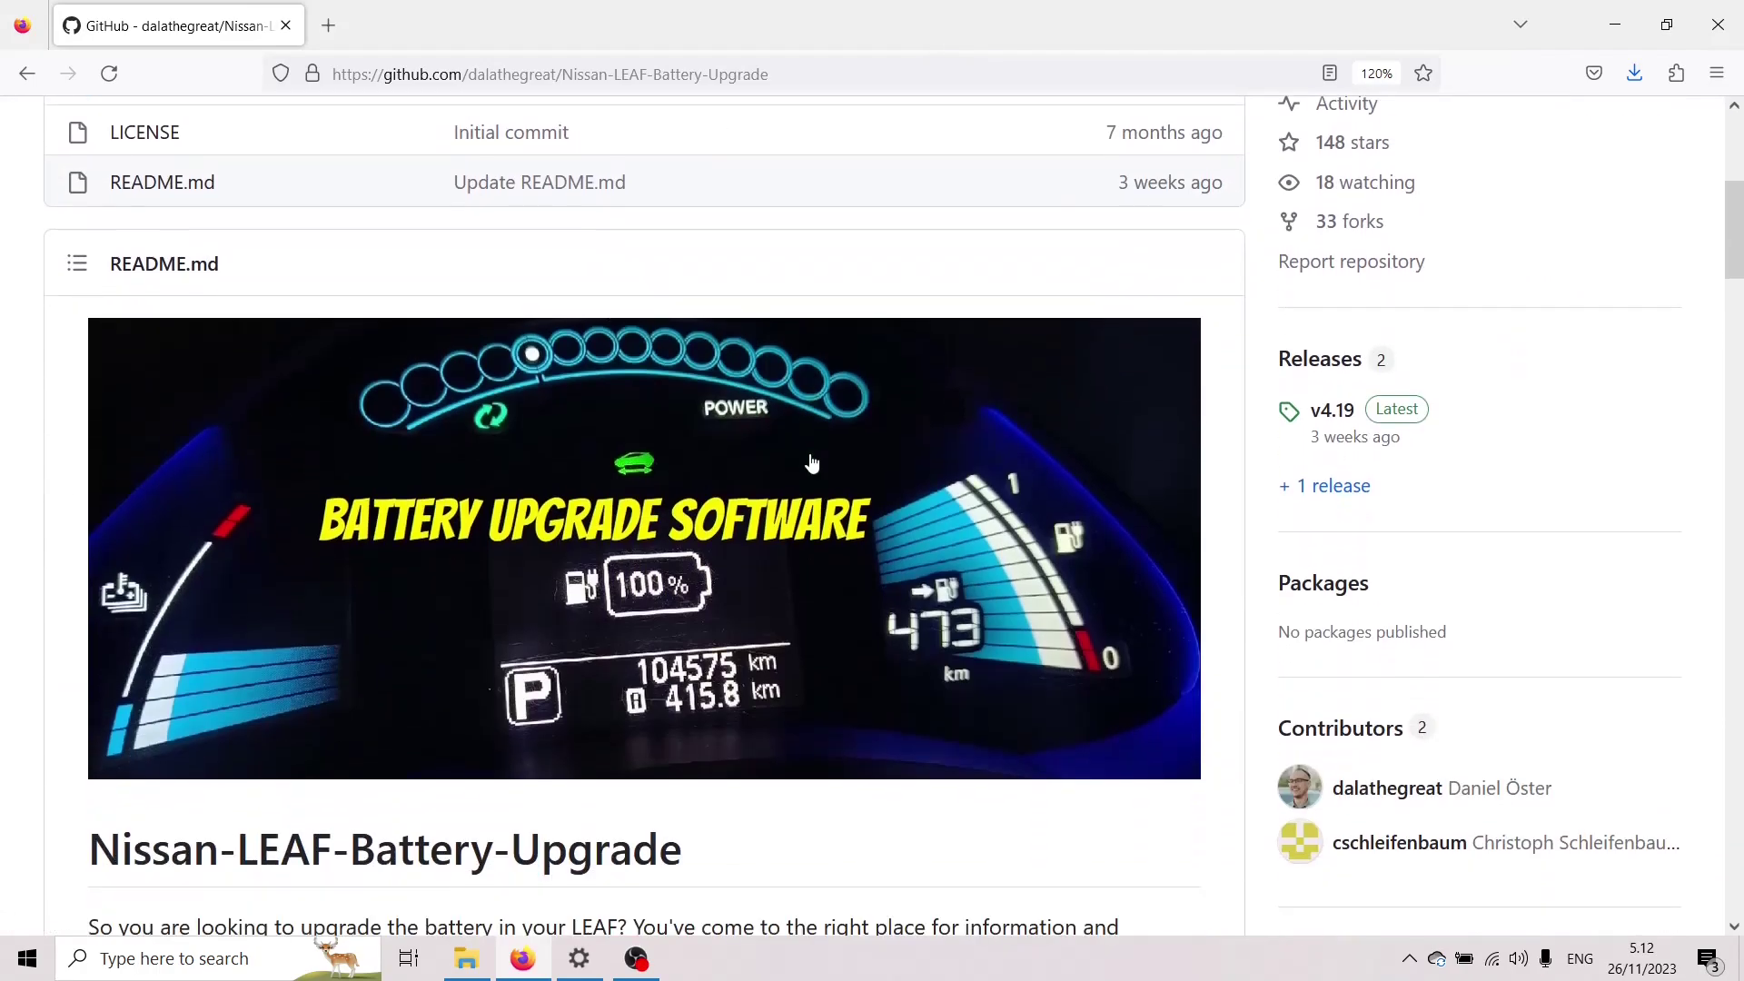
scroll(750, 567, "up", 1)
scroll(751, 572, "down", 3)
scroll(752, 575, "down", 5)
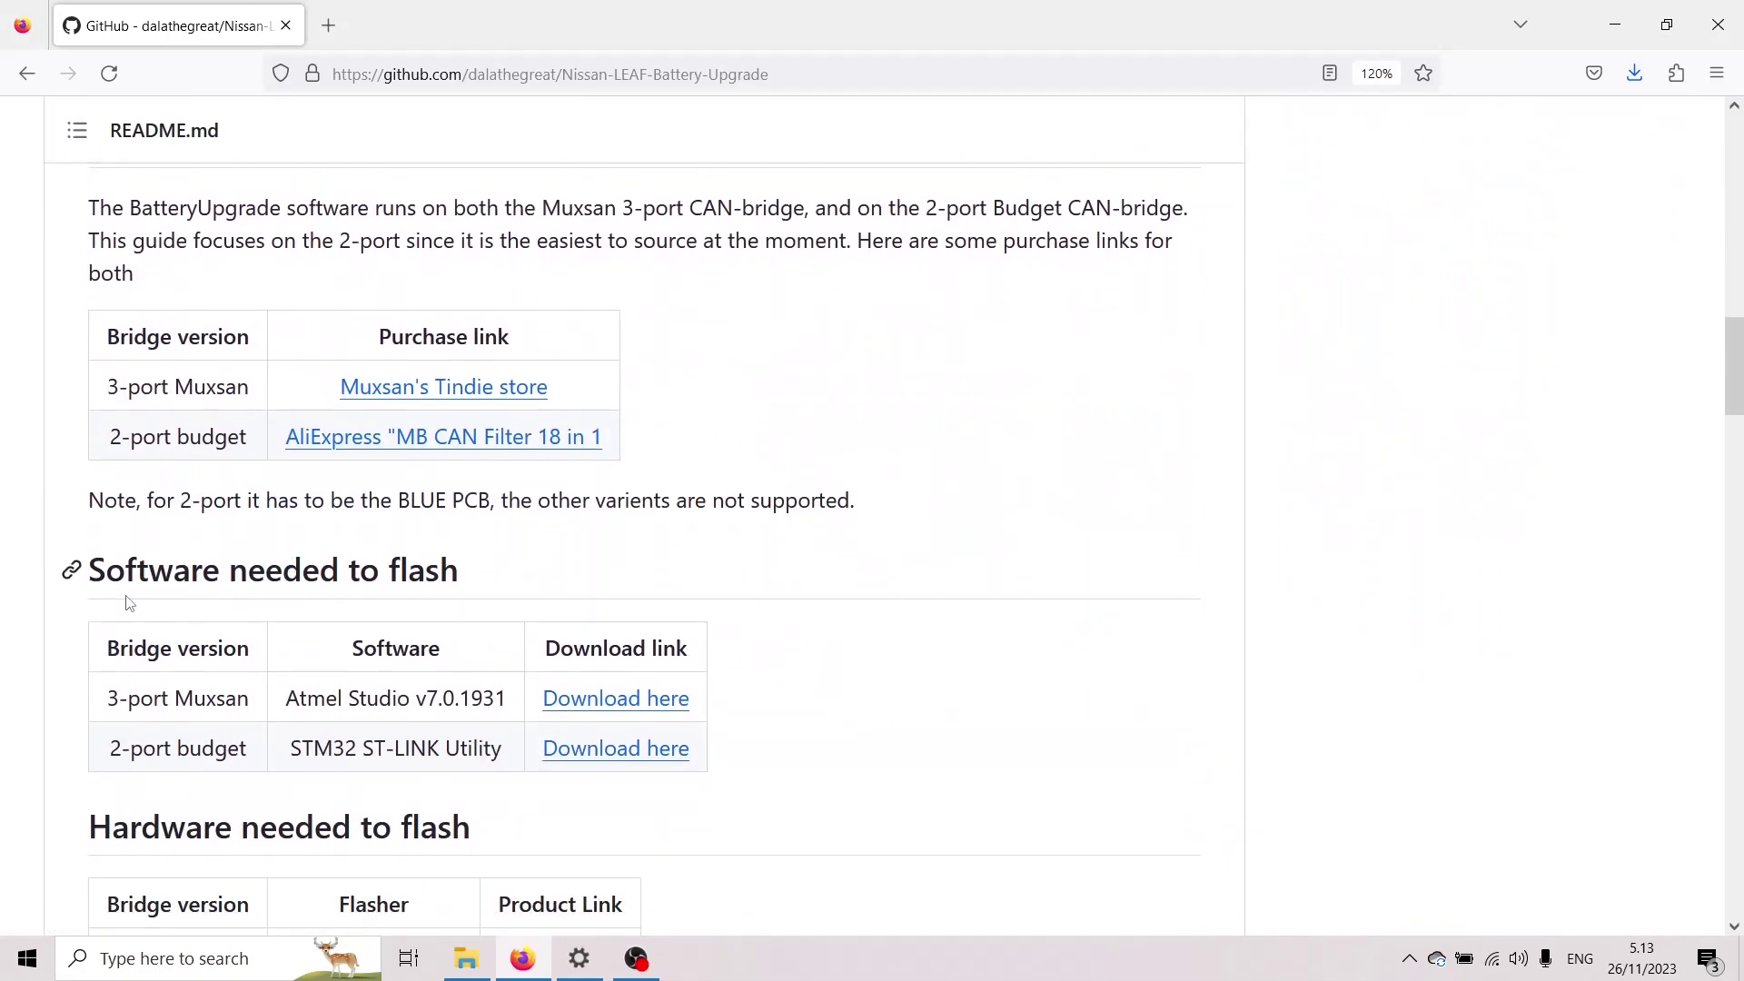
left_click(578, 758)
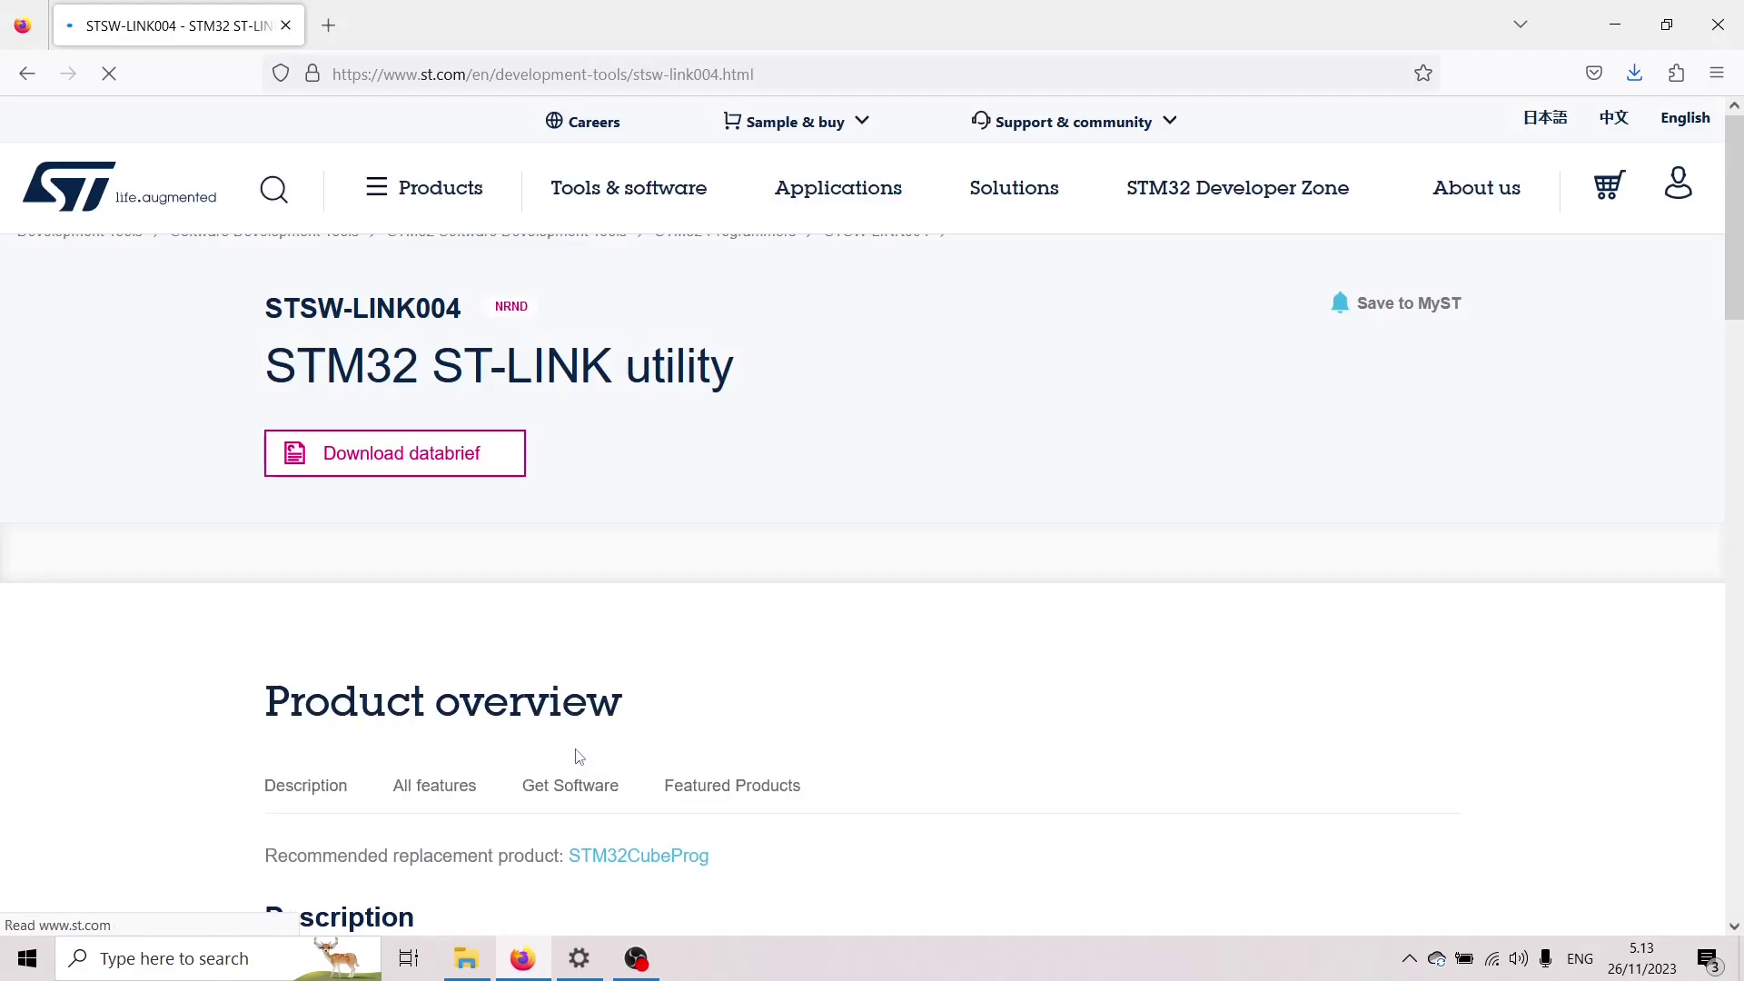
- Download the latest STSW-LINK004 package and accept its license agreement
scroll(660, 676, "down", 4)
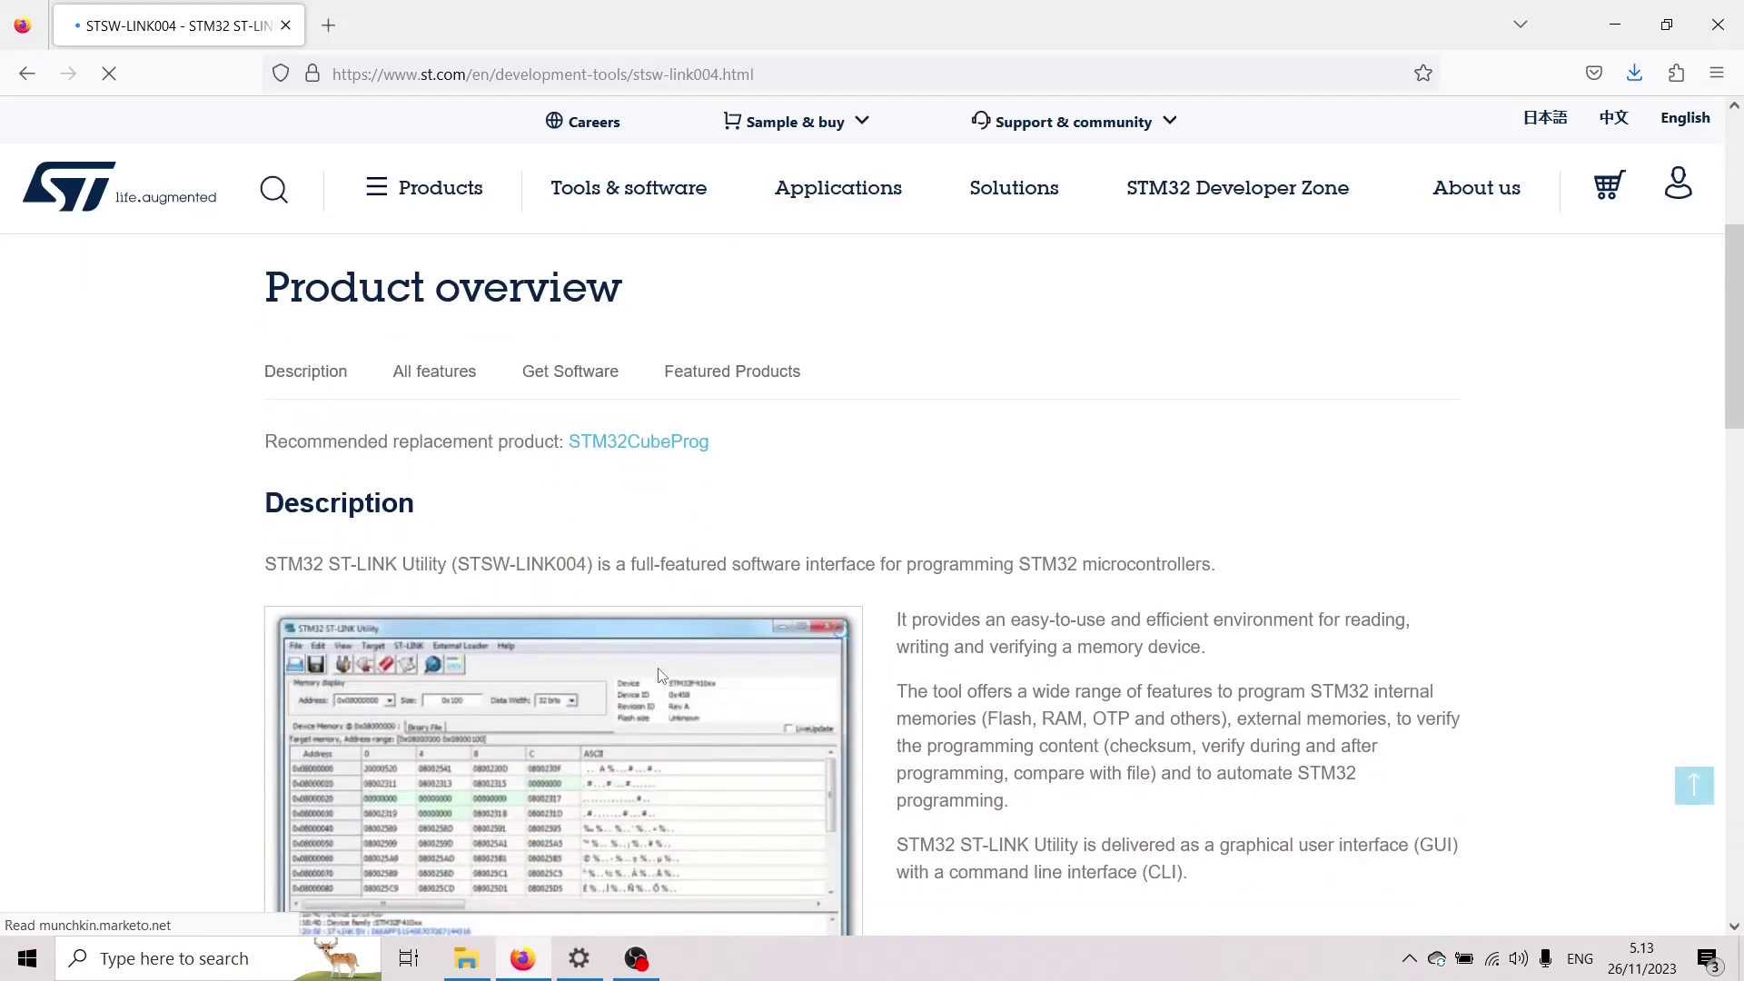
scroll(661, 676, "down", 5)
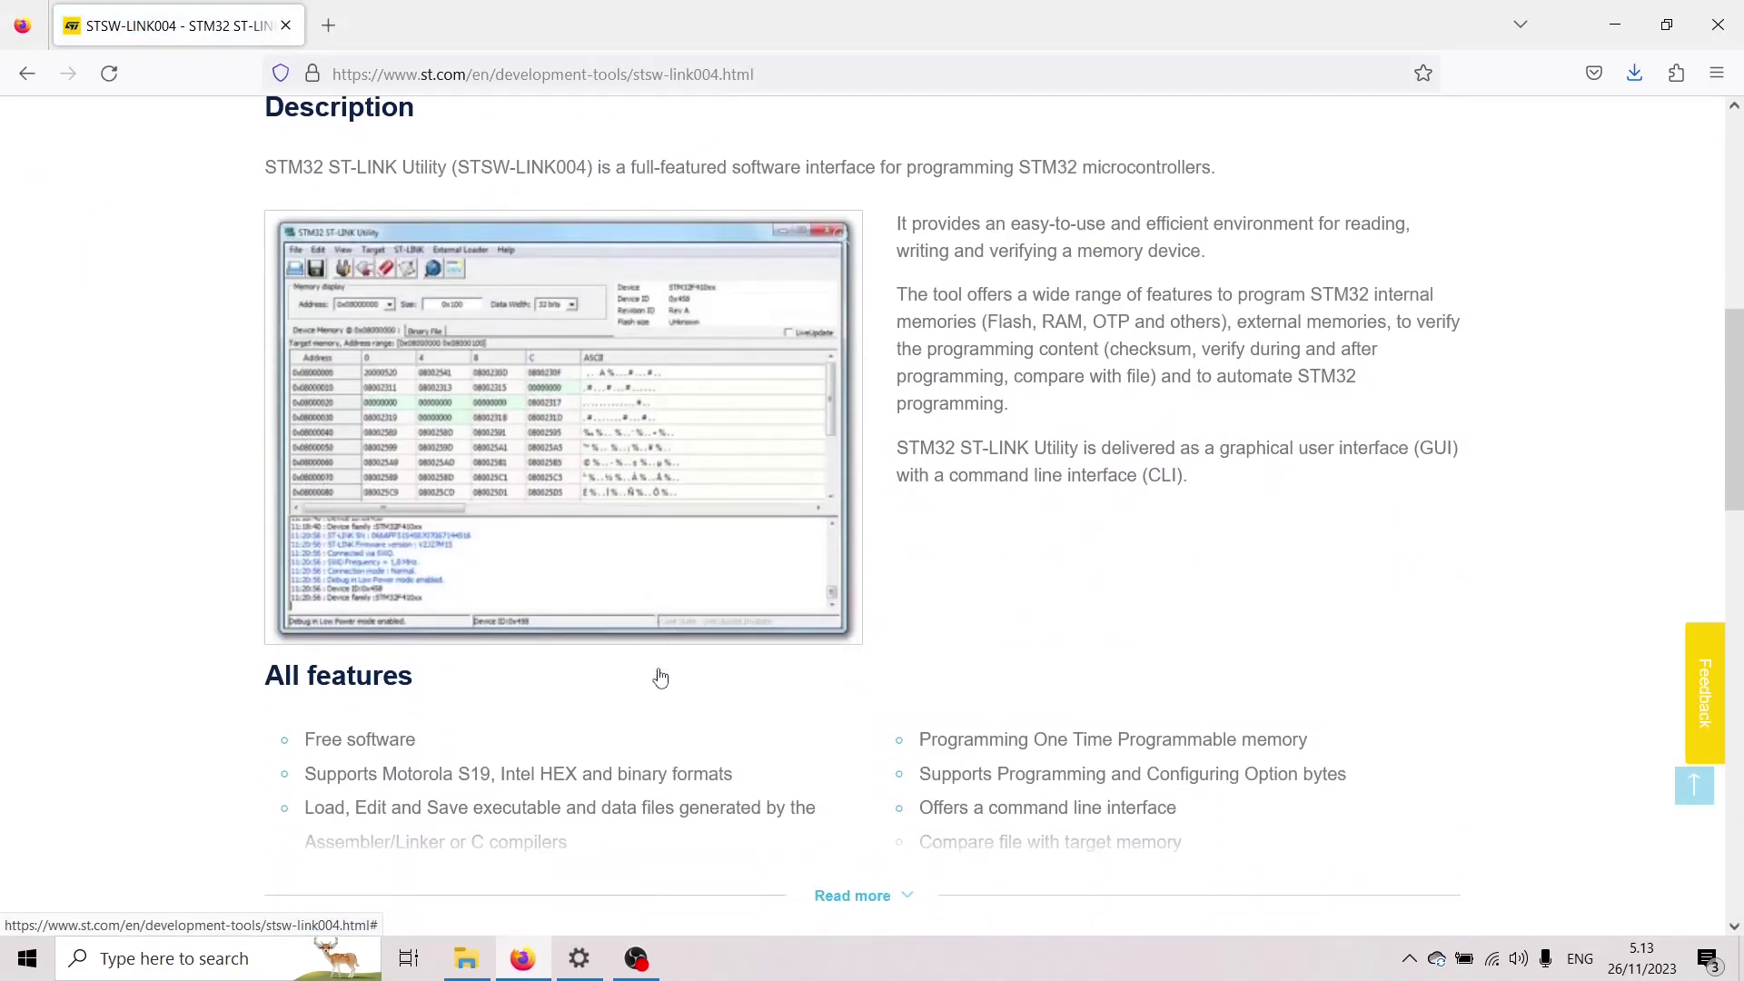
scroll(660, 675, "down", 3)
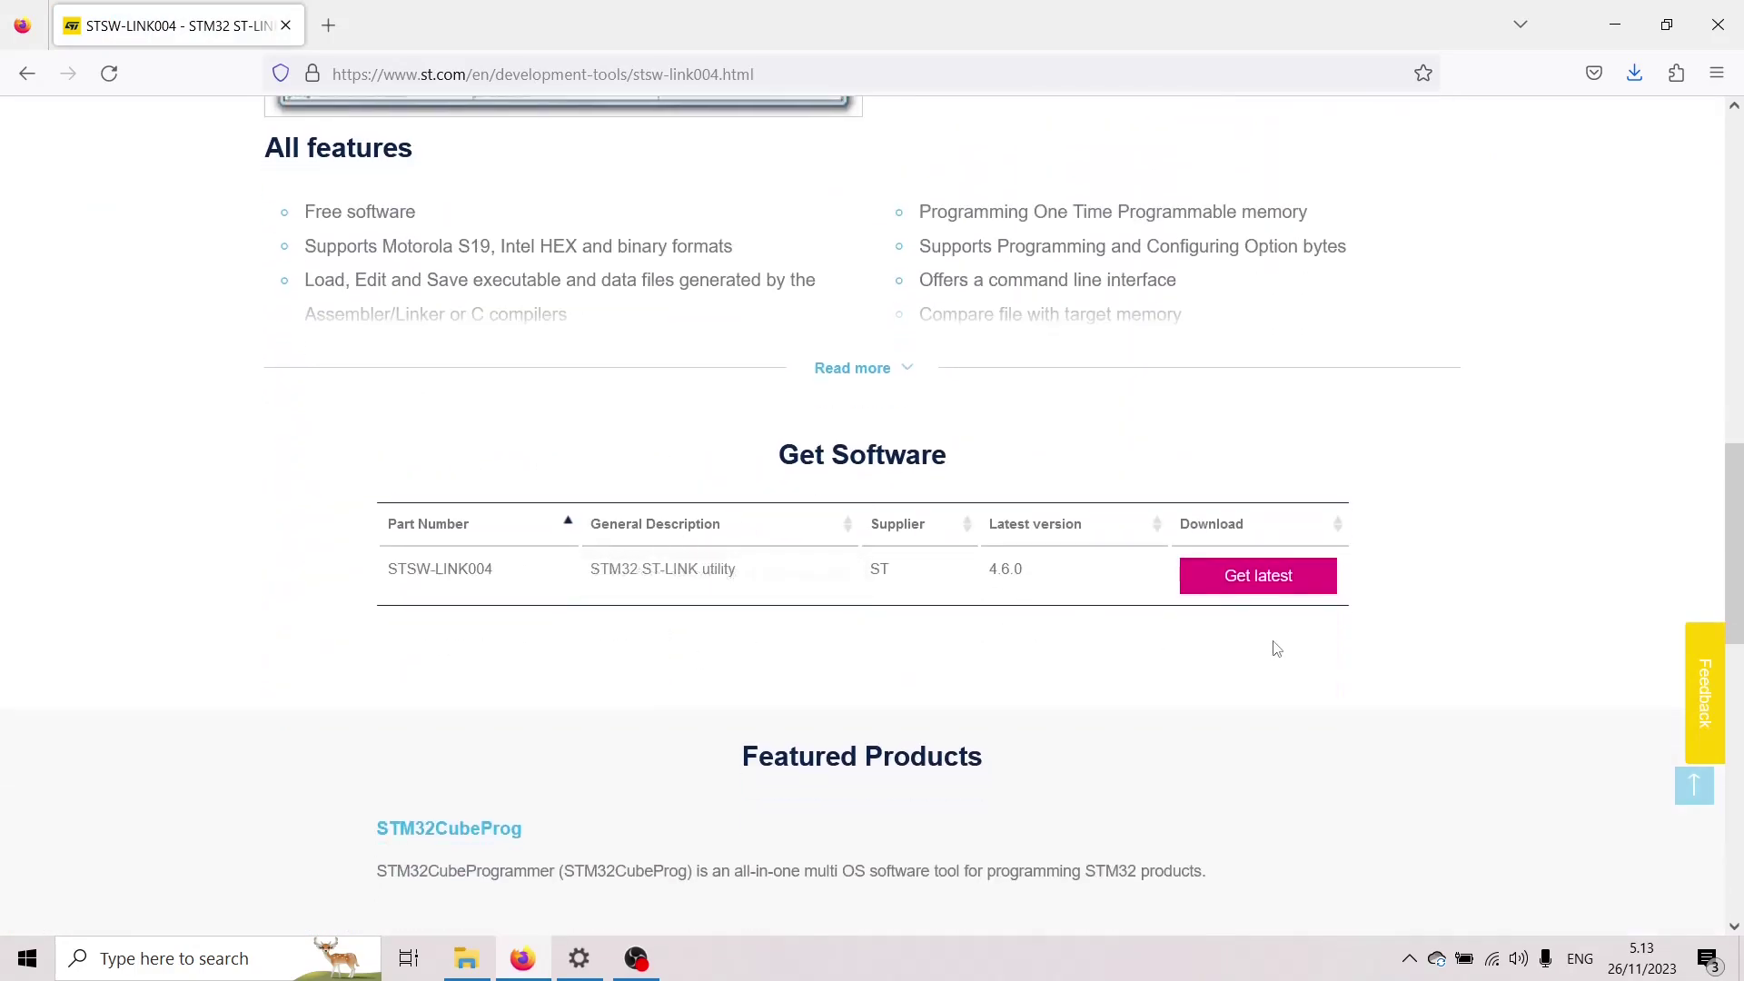
left_click(1261, 578)
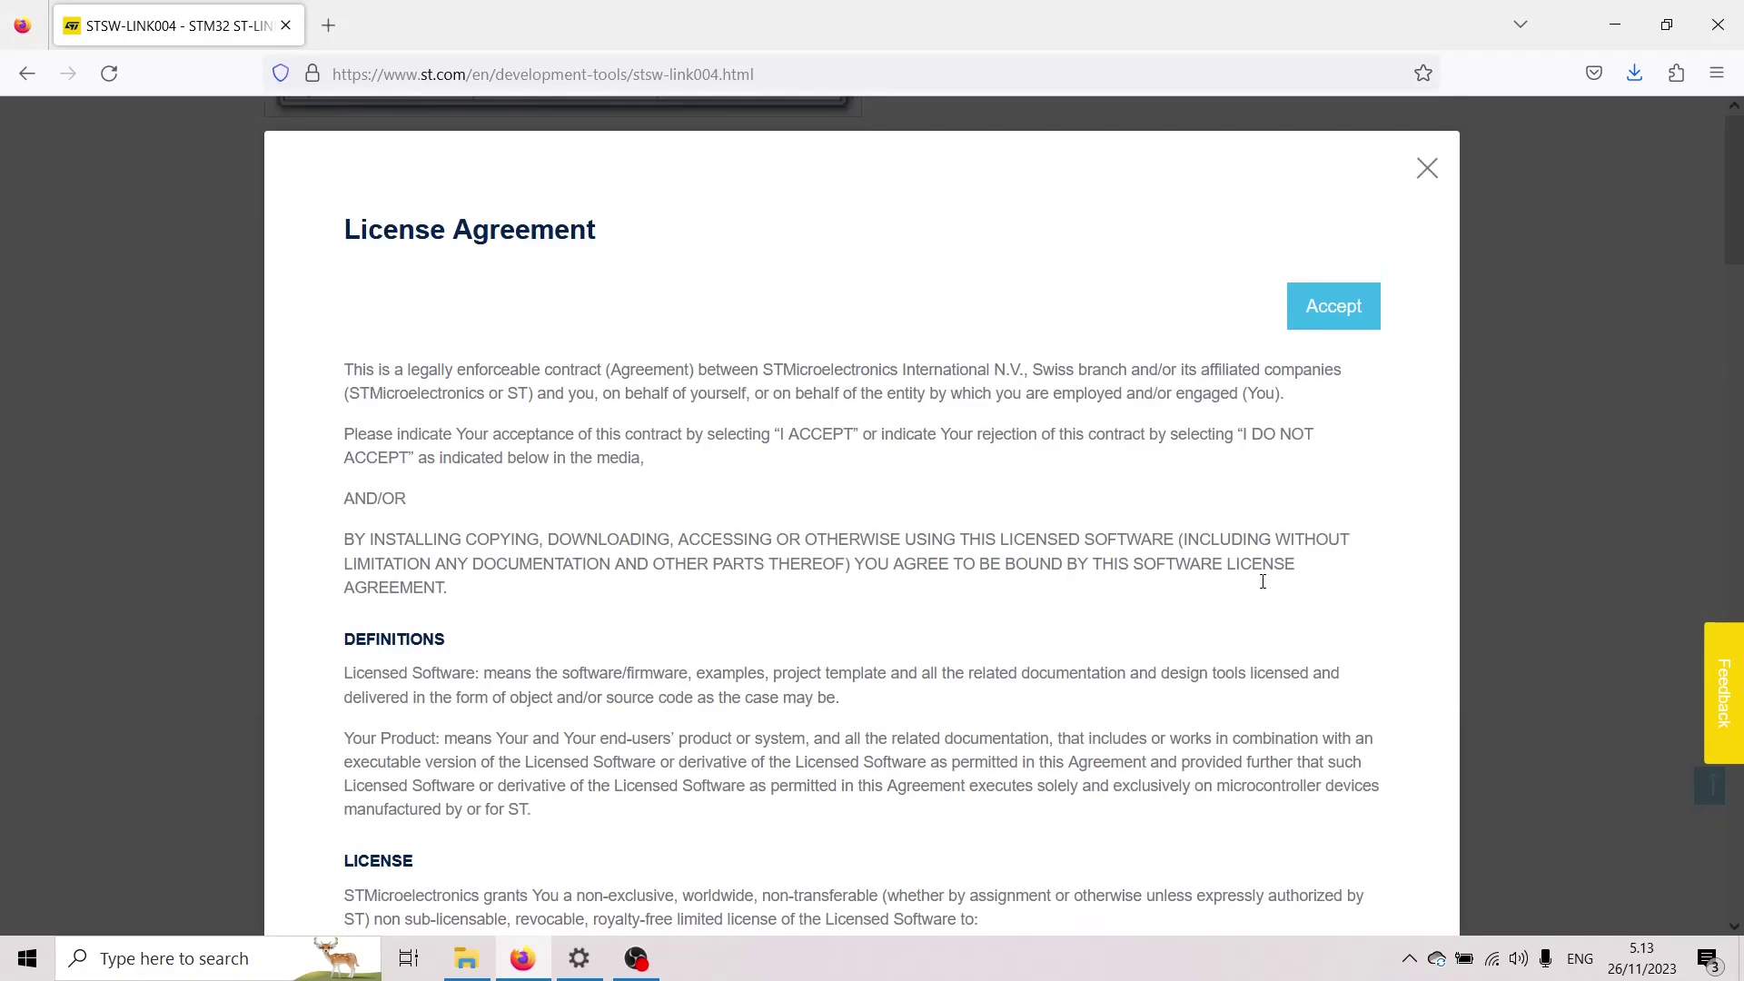
left_click(1328, 303)
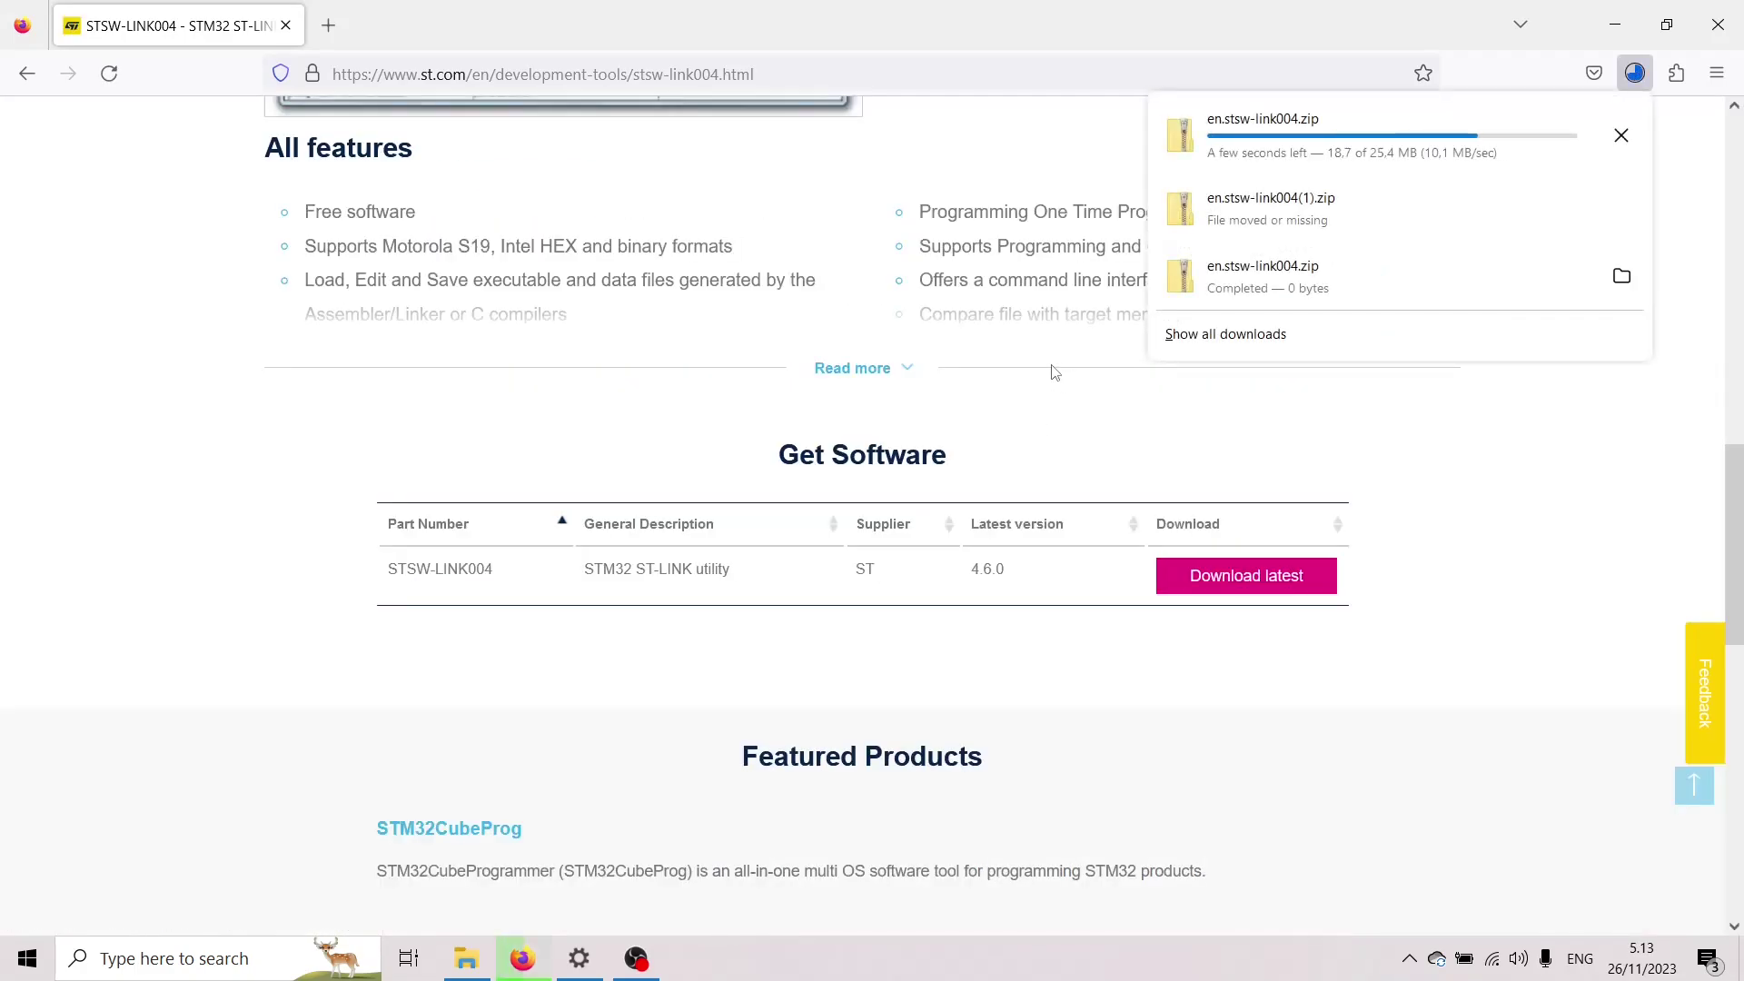
- Open the downloaded en.stsw-link004.zip, run setup from the STM32 ST-LINK Utility v4.6.0 folder and complete the utility's installation
left_click(1261, 129)
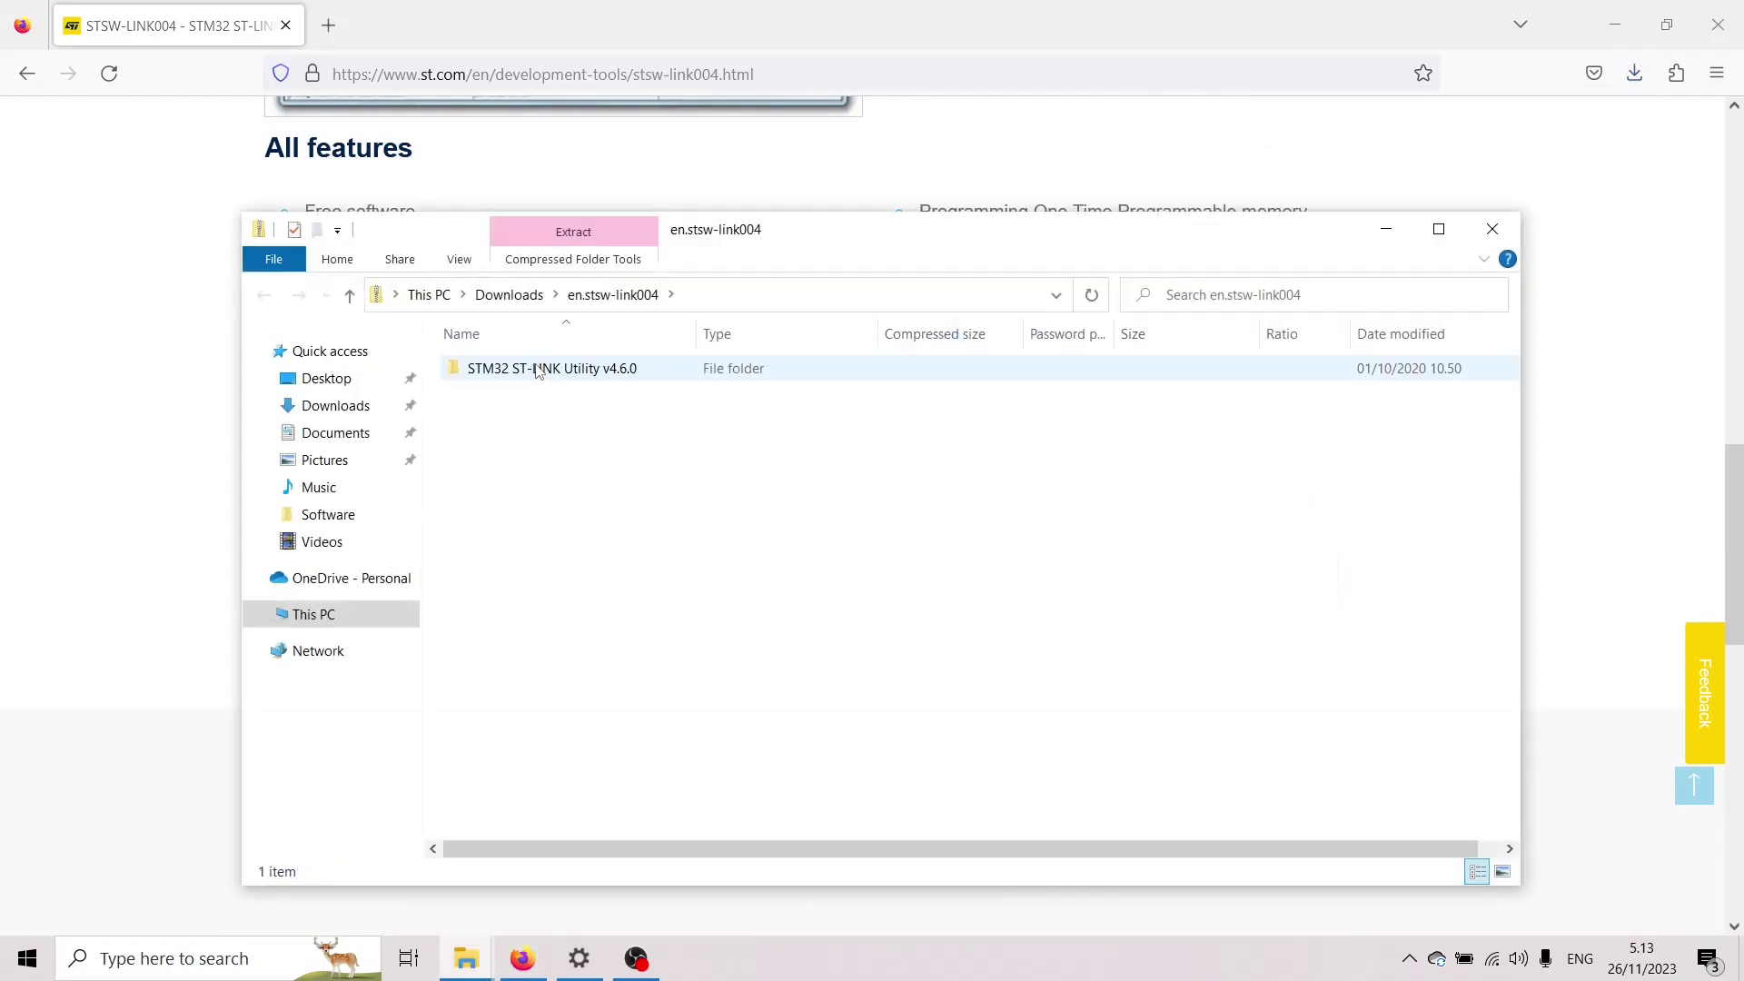
double_click(537, 368)
left_click(491, 372)
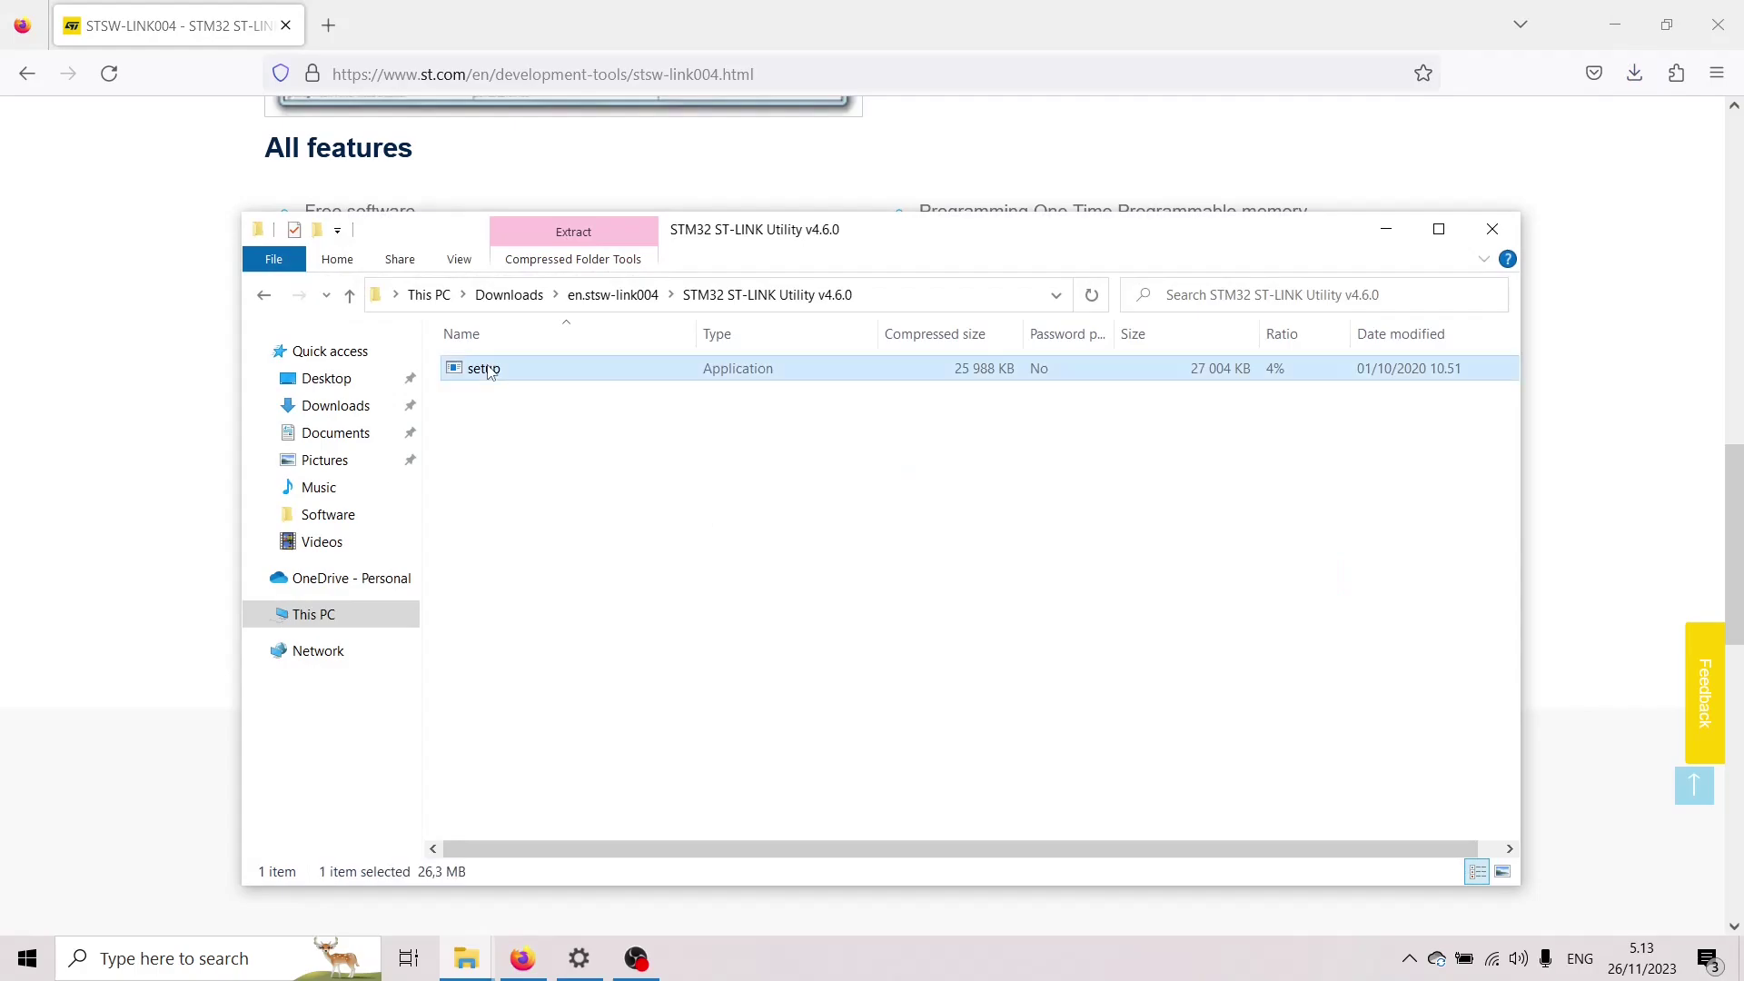
double_click(491, 373)
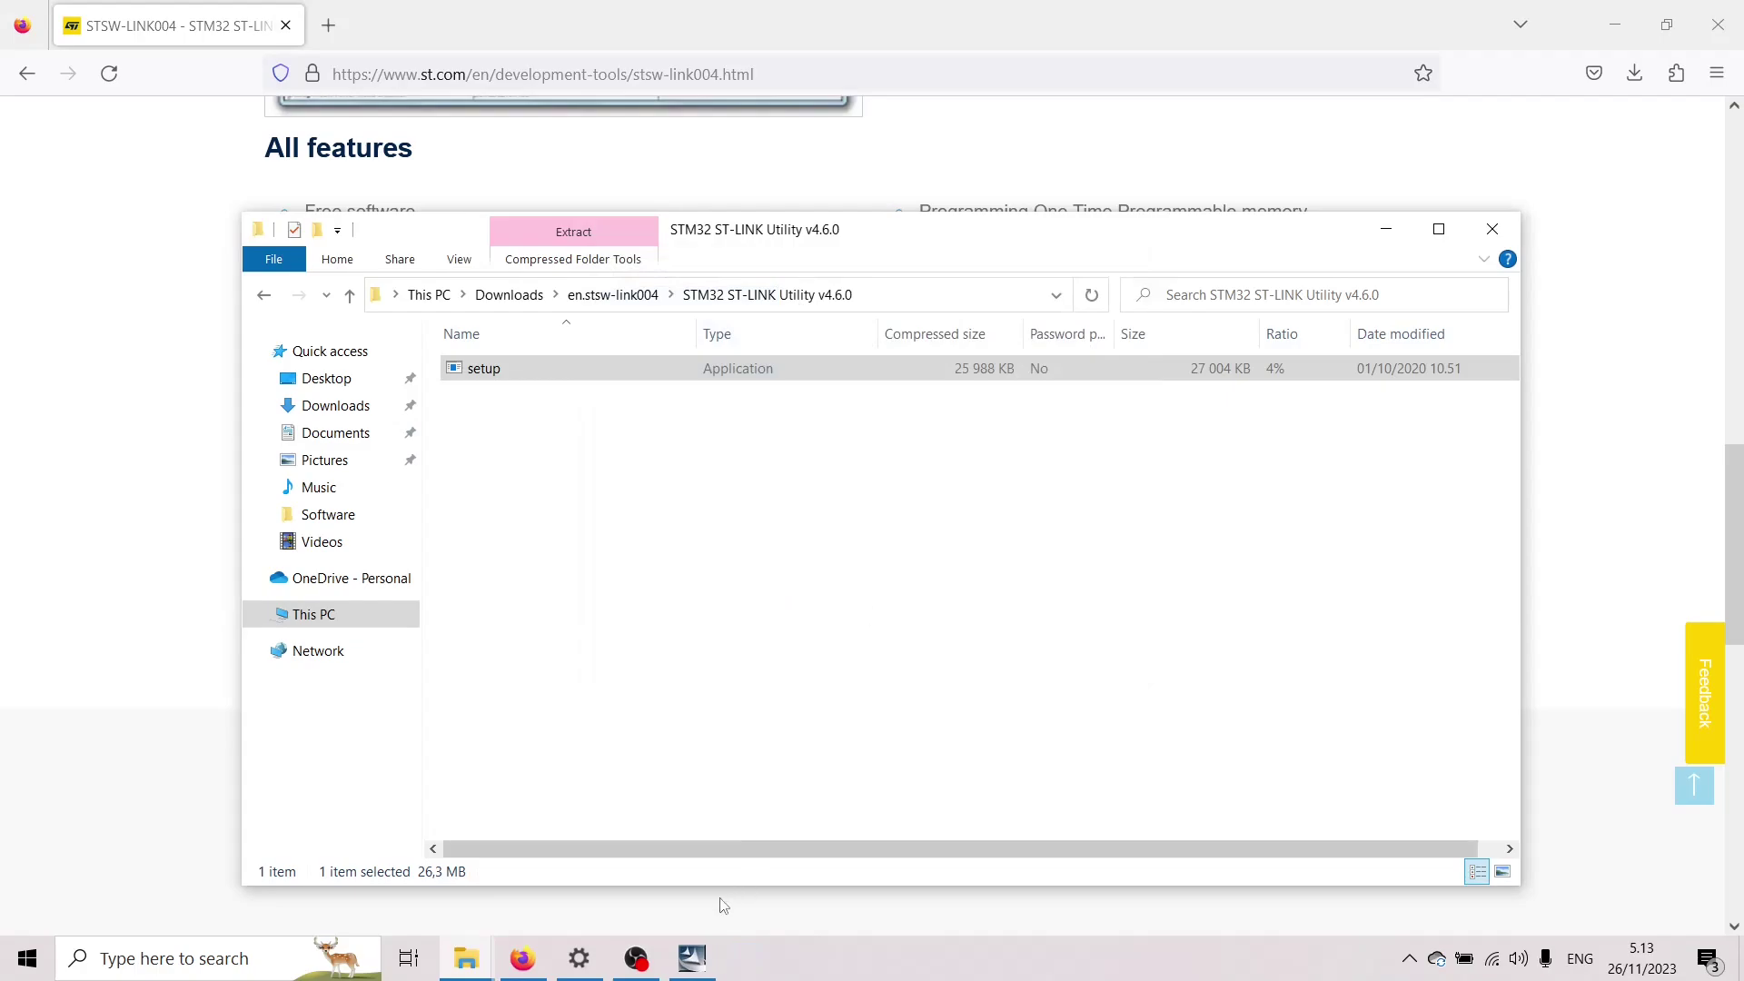
left_click(992, 675)
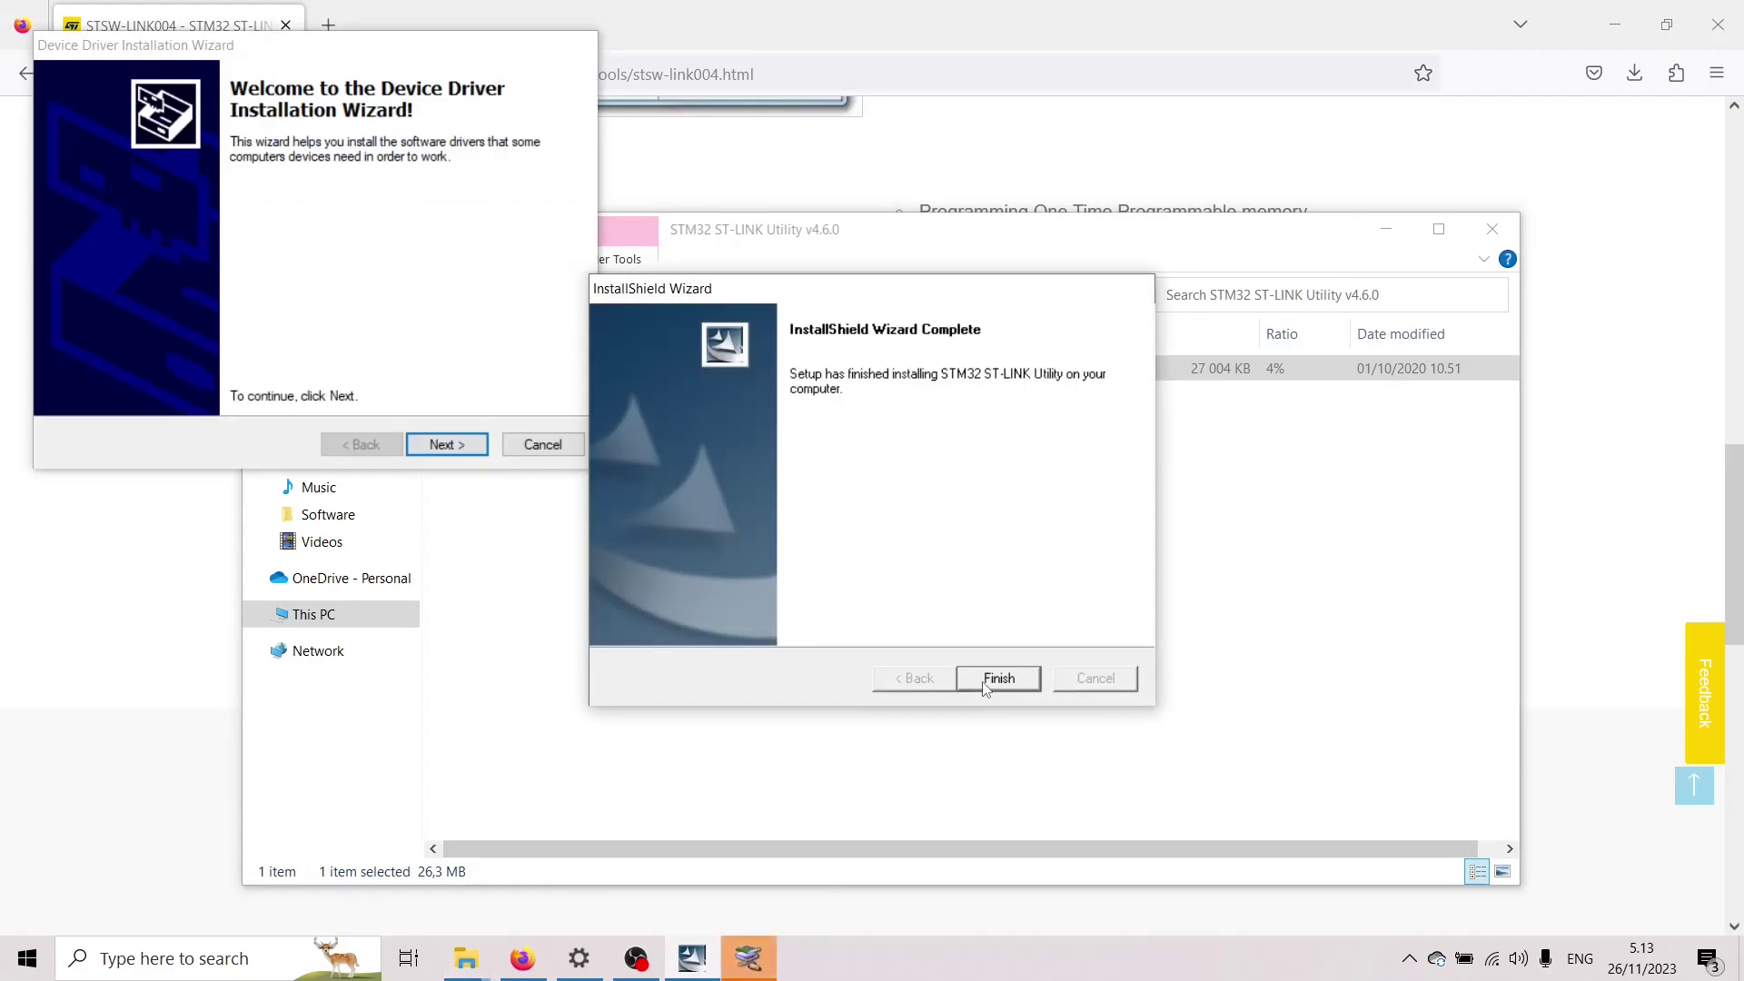
left_click(999, 679)
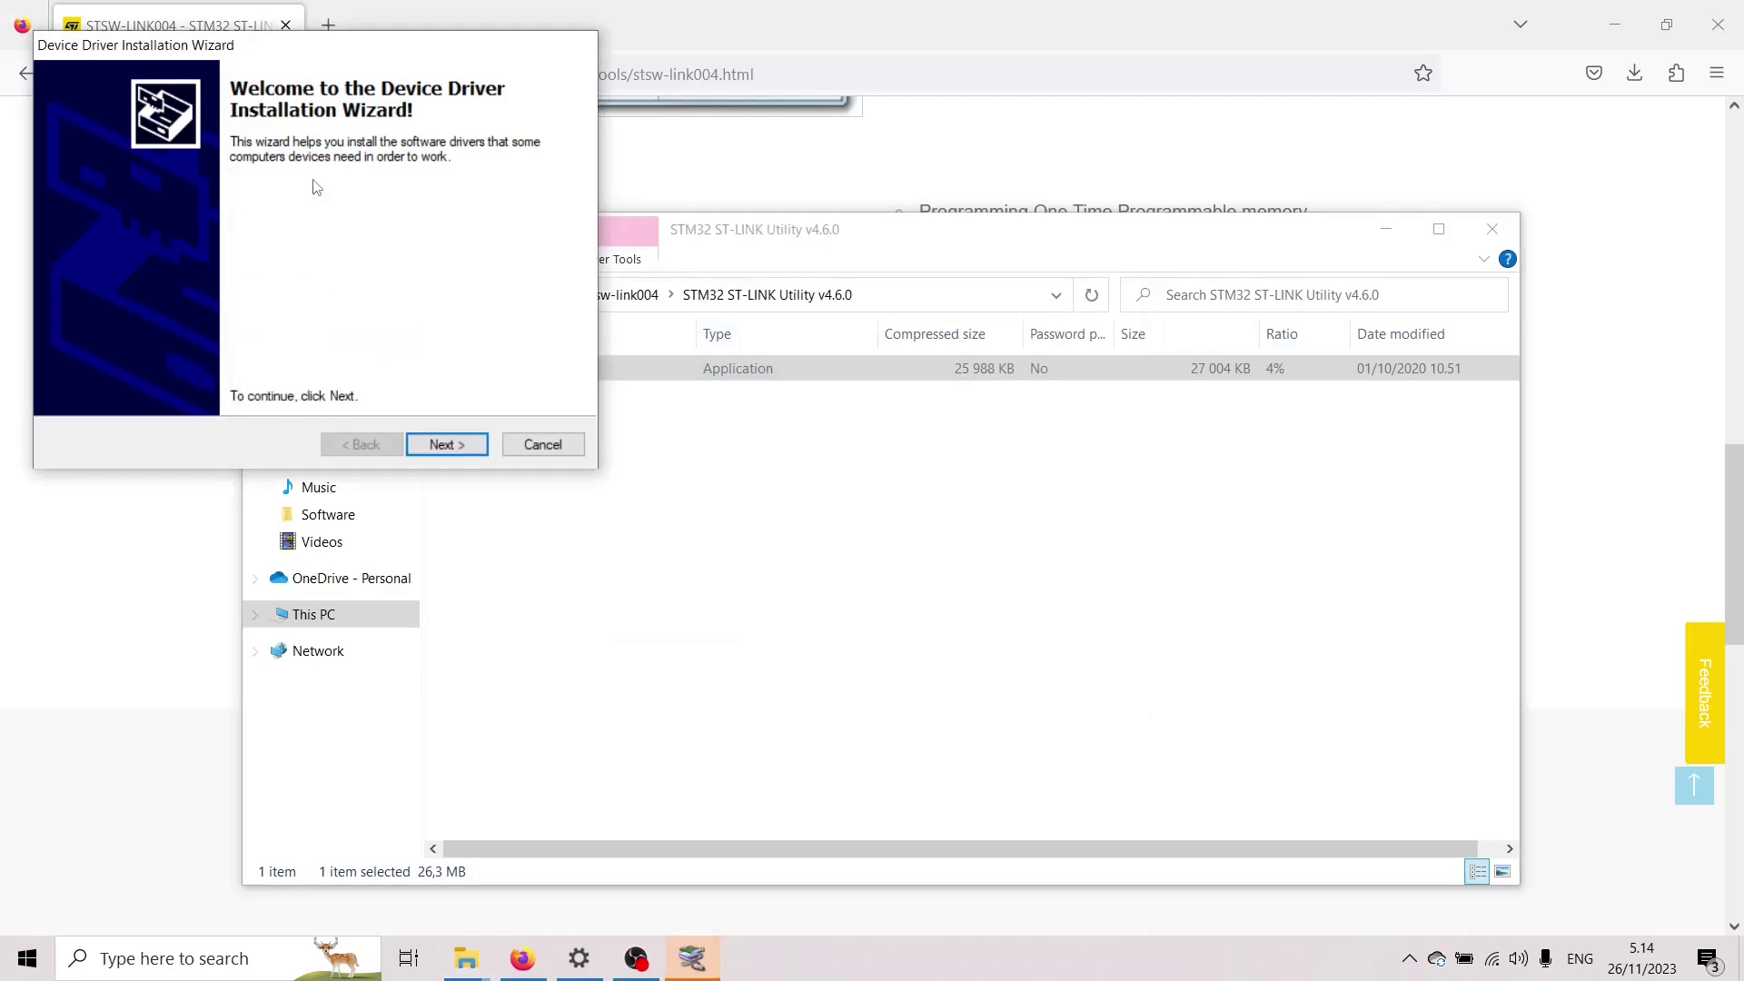
- Install the STMicroelectronics device drivers through the driver wizard and close the setup folder window
left_click(451, 457)
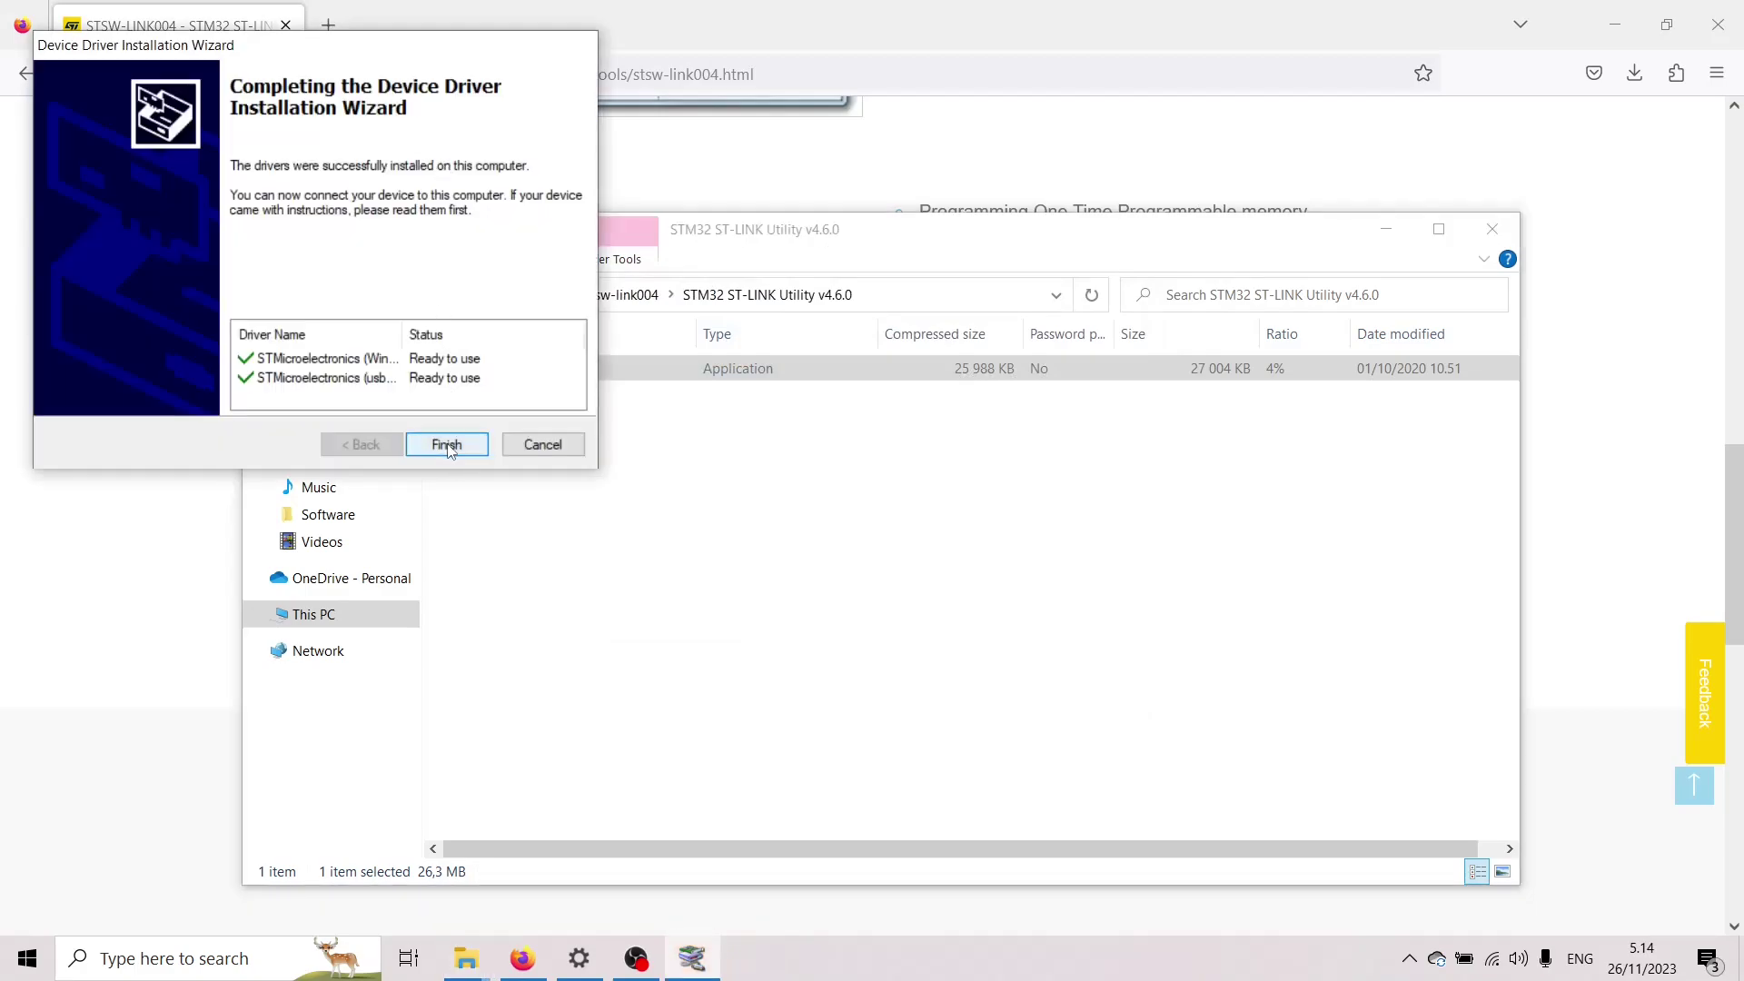
left_click(447, 445)
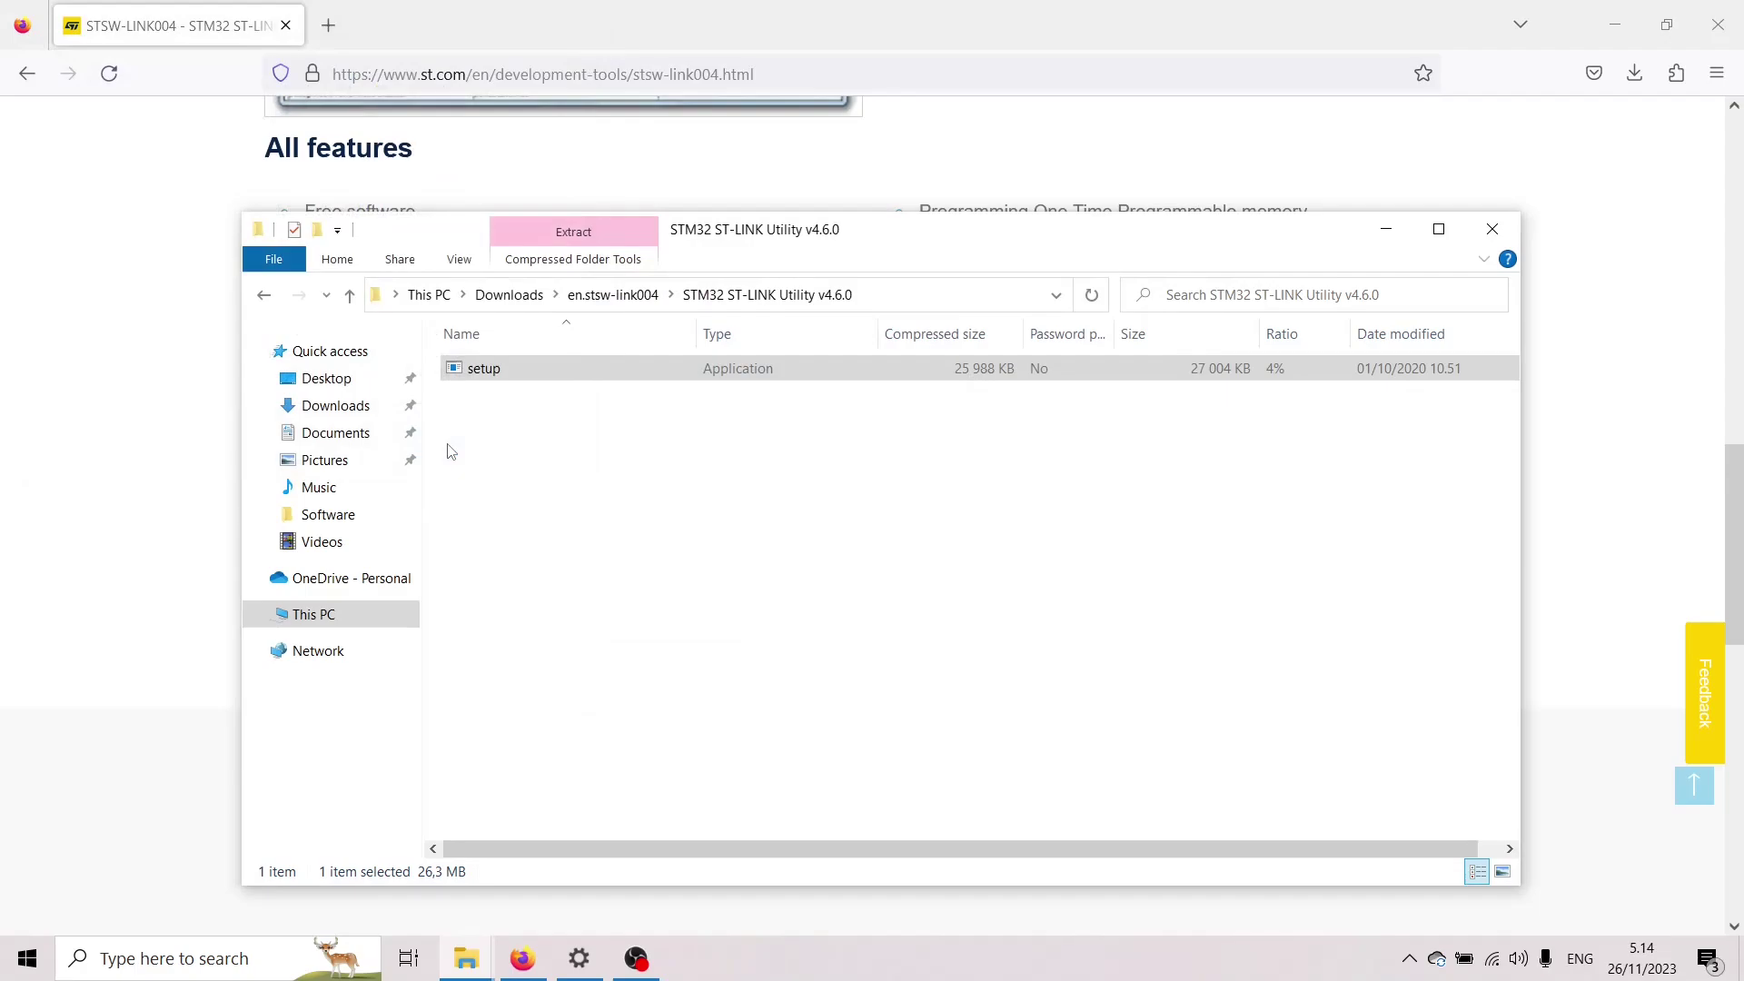
left_click(1491, 233)
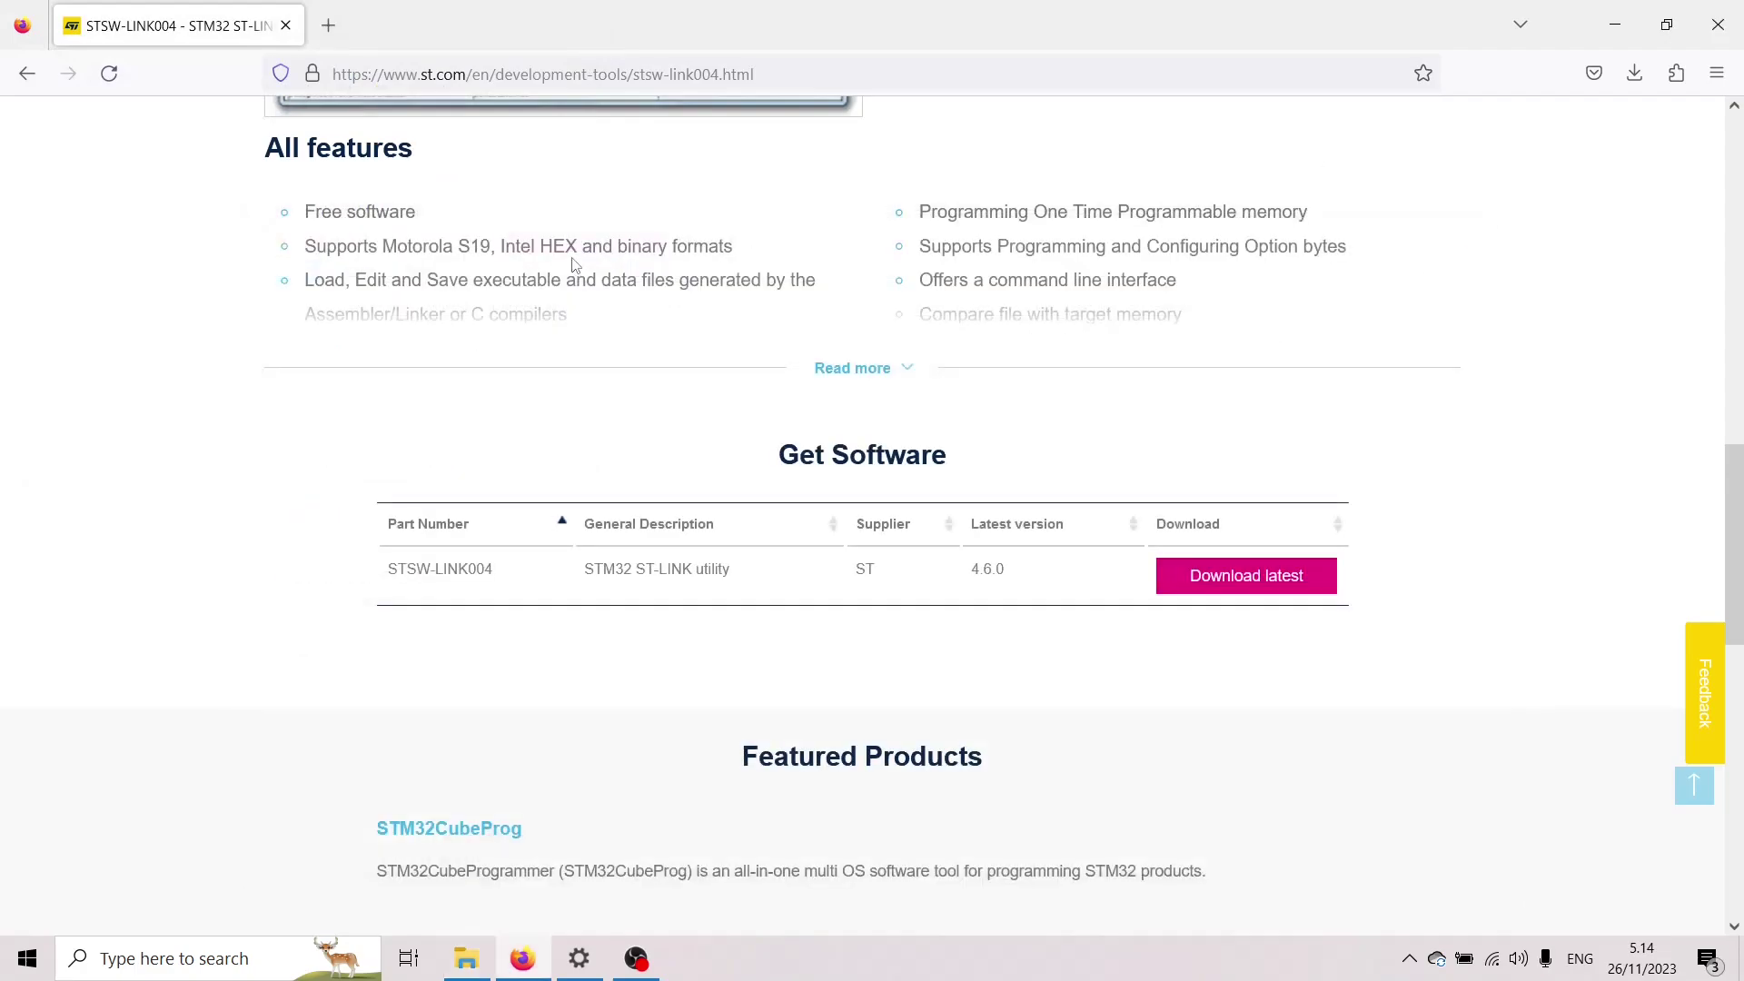
- Return to the Nissan-LEAF-Battery-Upgrade repository and open its v4.19 release page
left_click(26, 73)
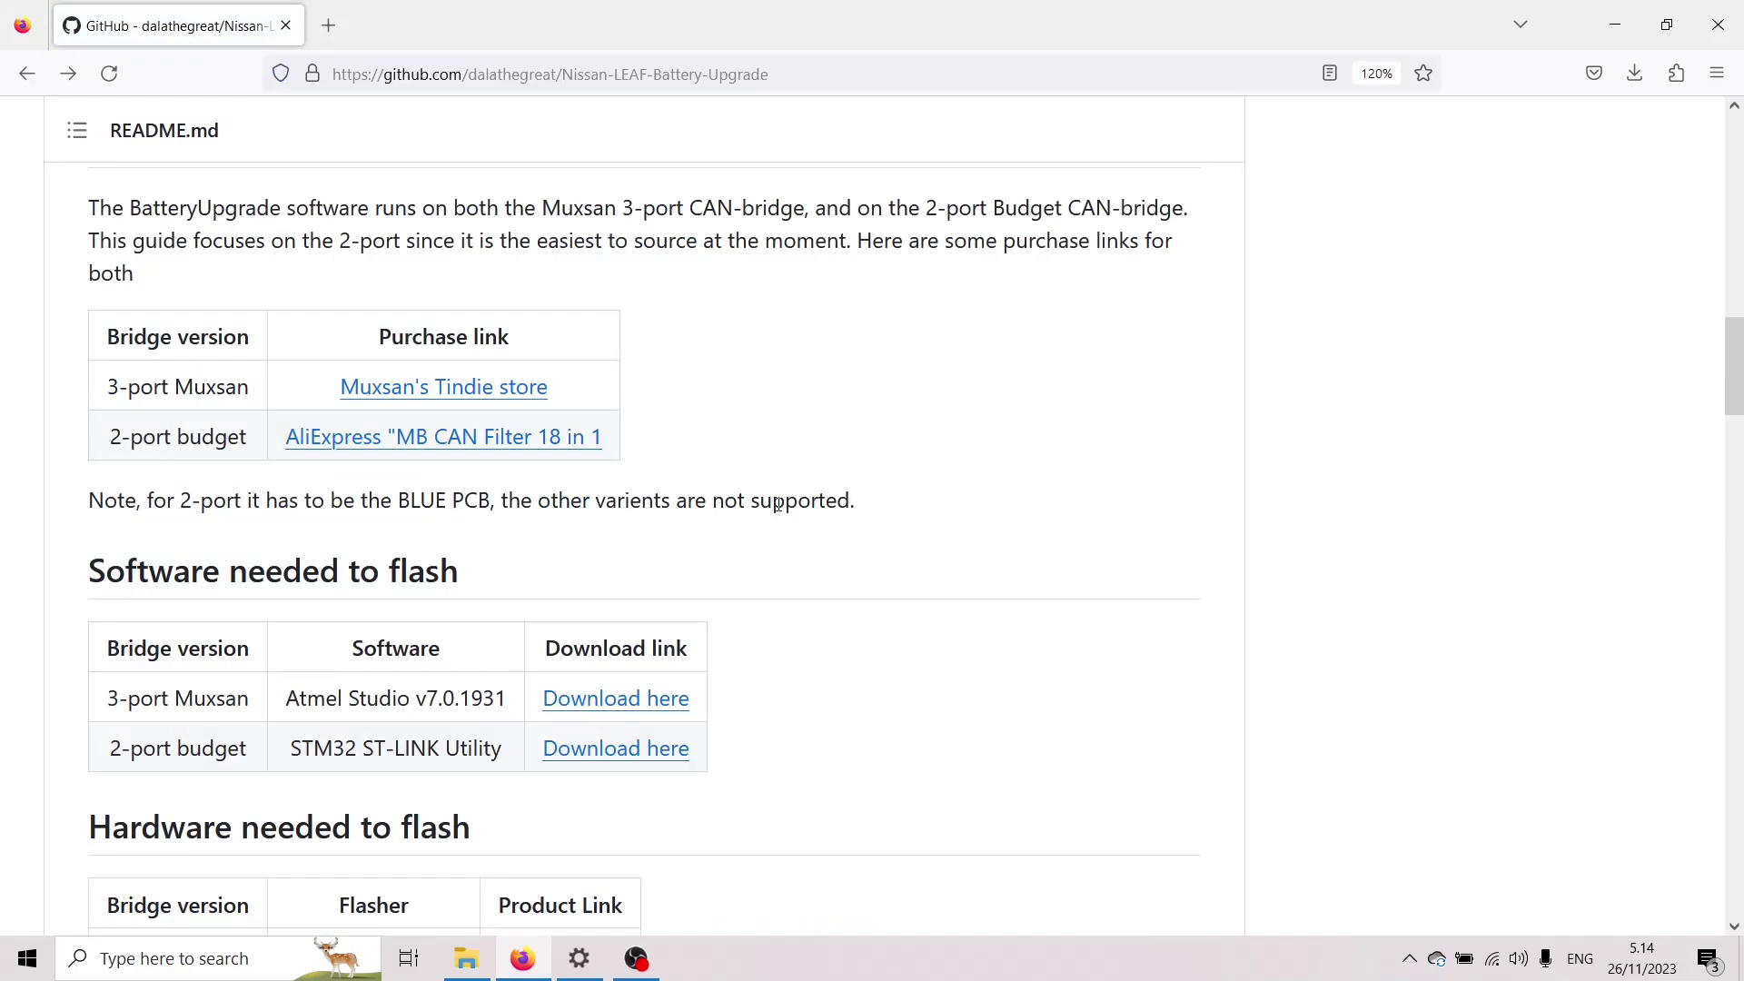
scroll(778, 505, "up", 10)
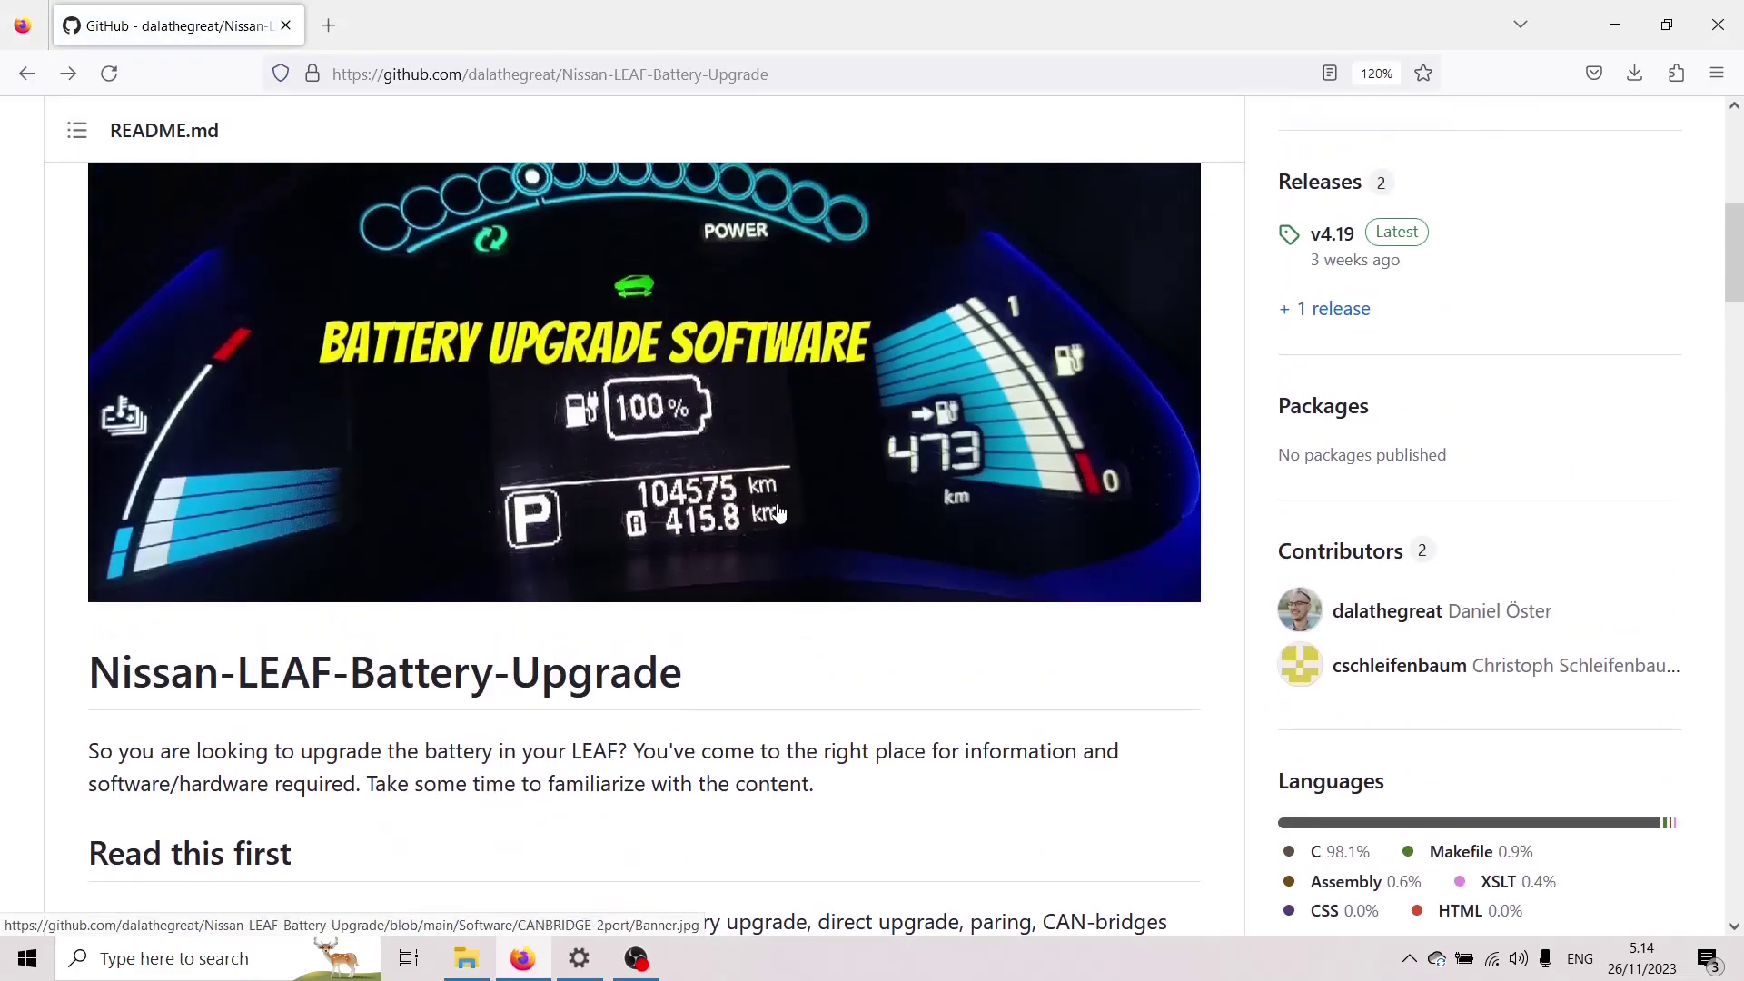
scroll(779, 513, "up", 1)
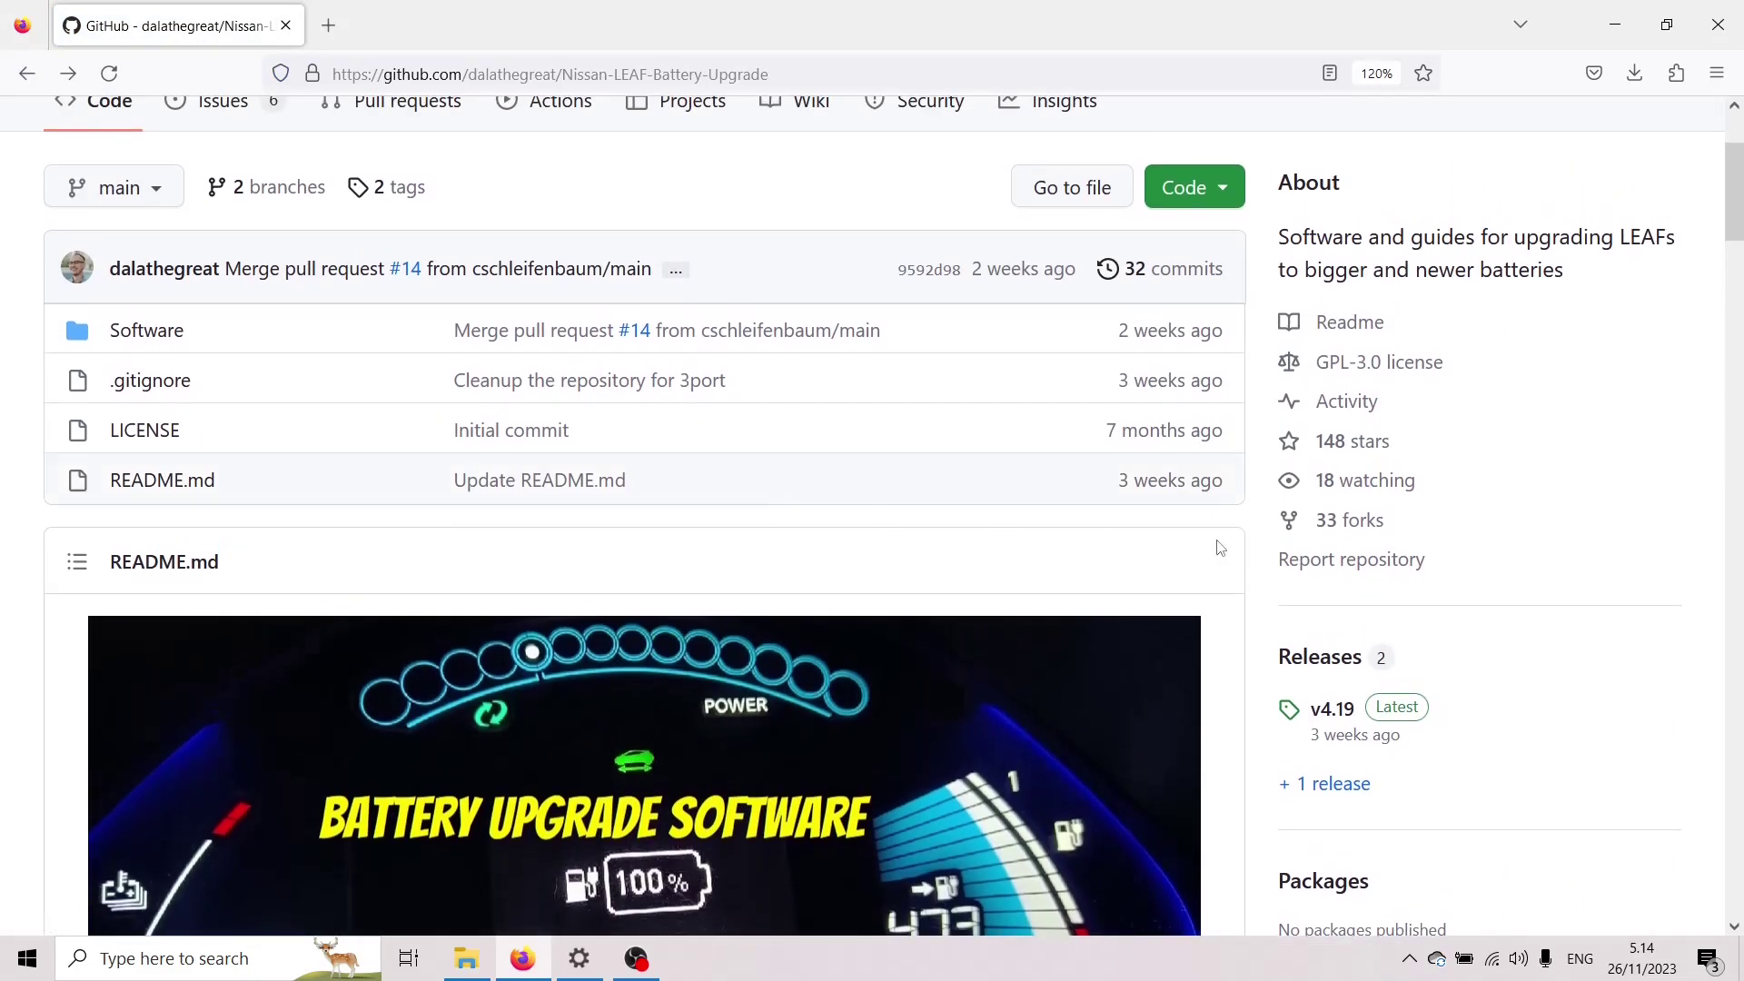
scroll(1221, 548, "up", 1)
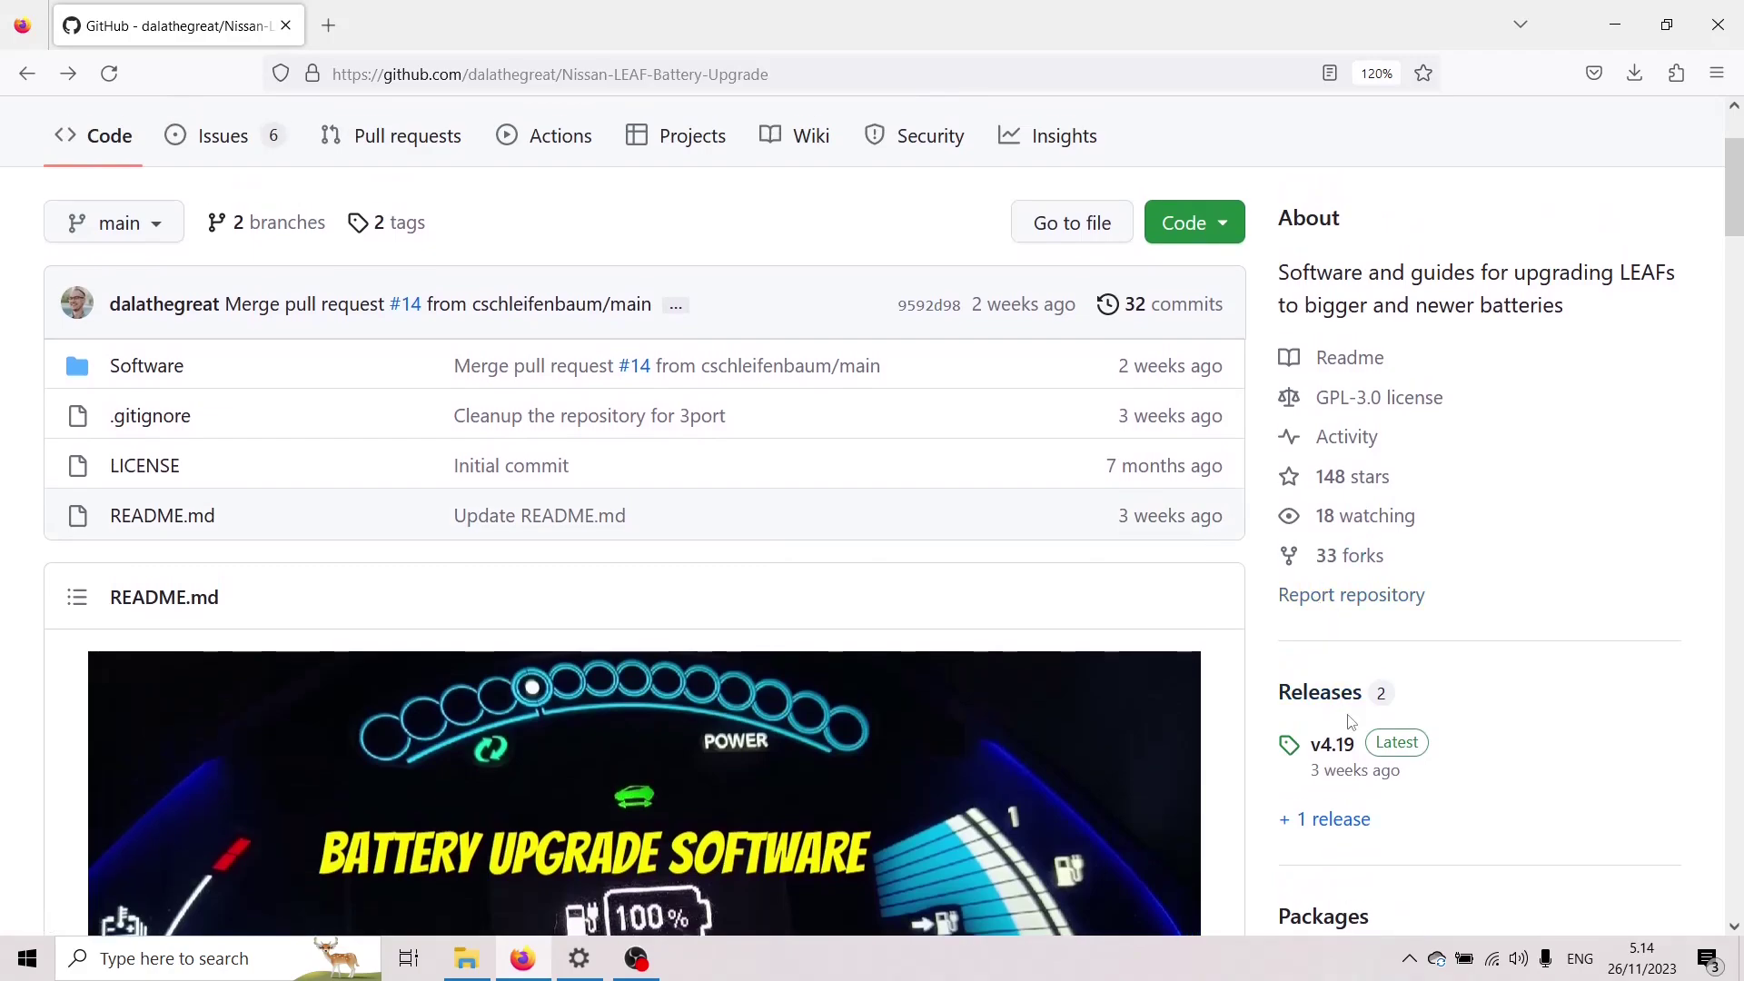
left_click(1330, 771)
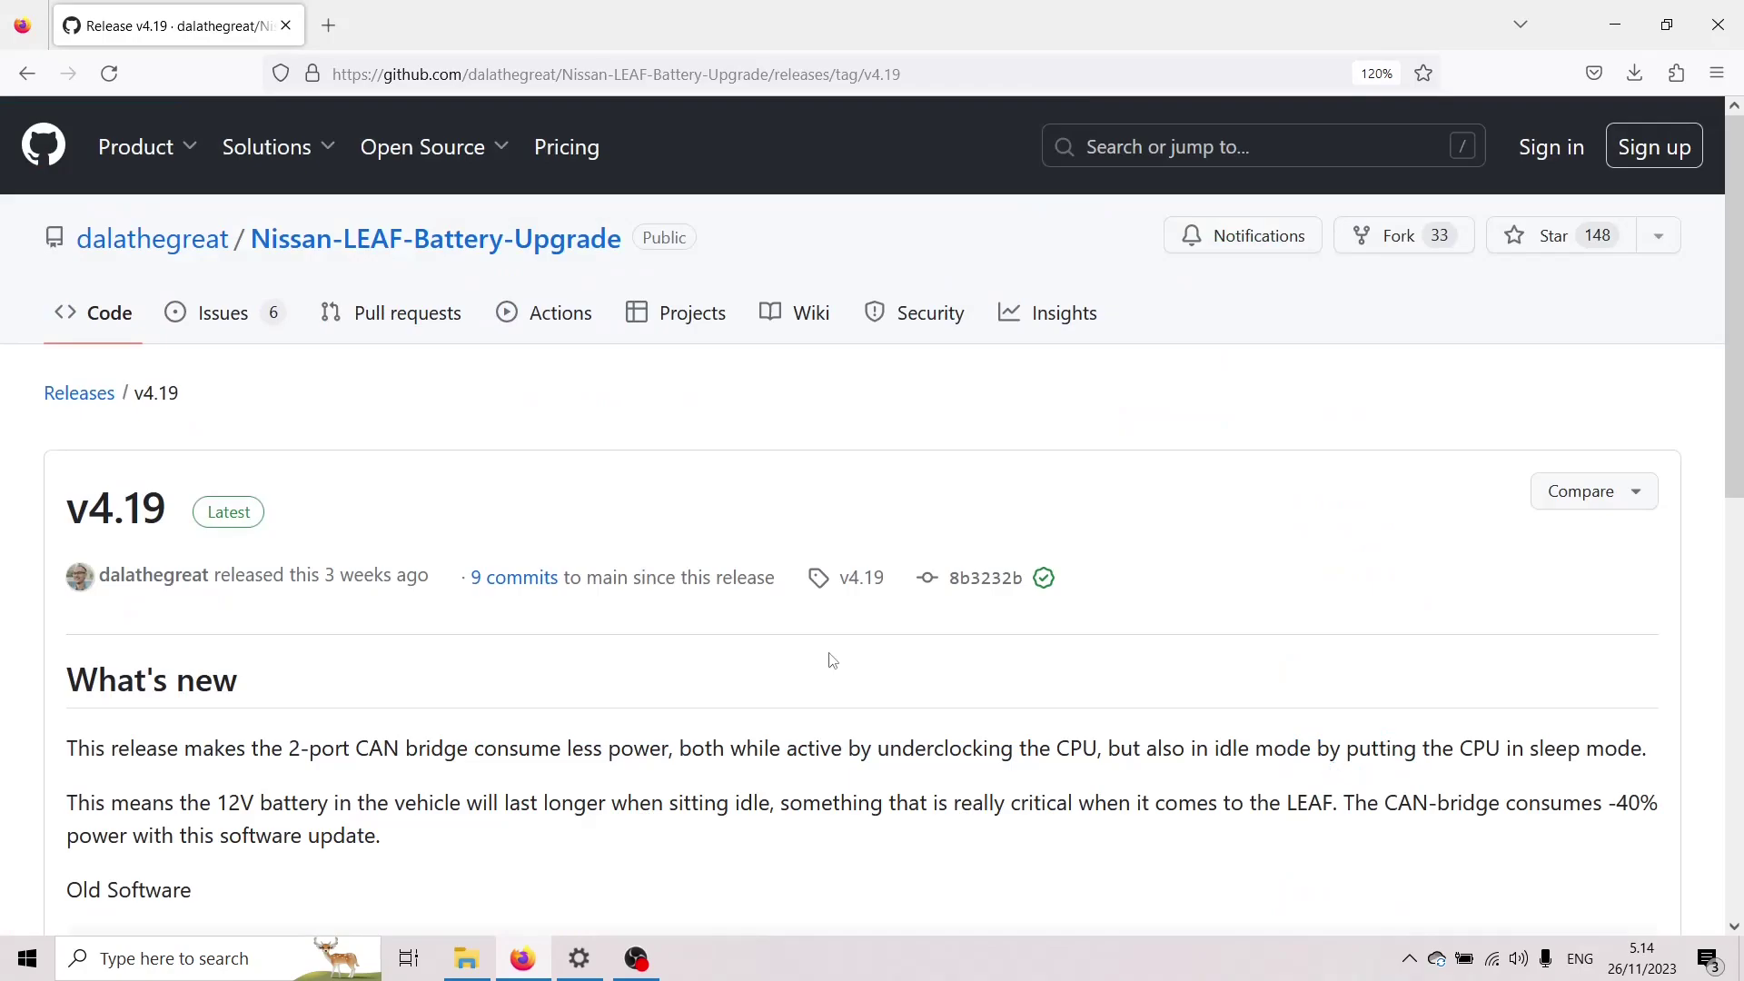
- Download canbridge.srec and the source code zip from the v4.19 release assets
scroll(565, 627, "down", 4)
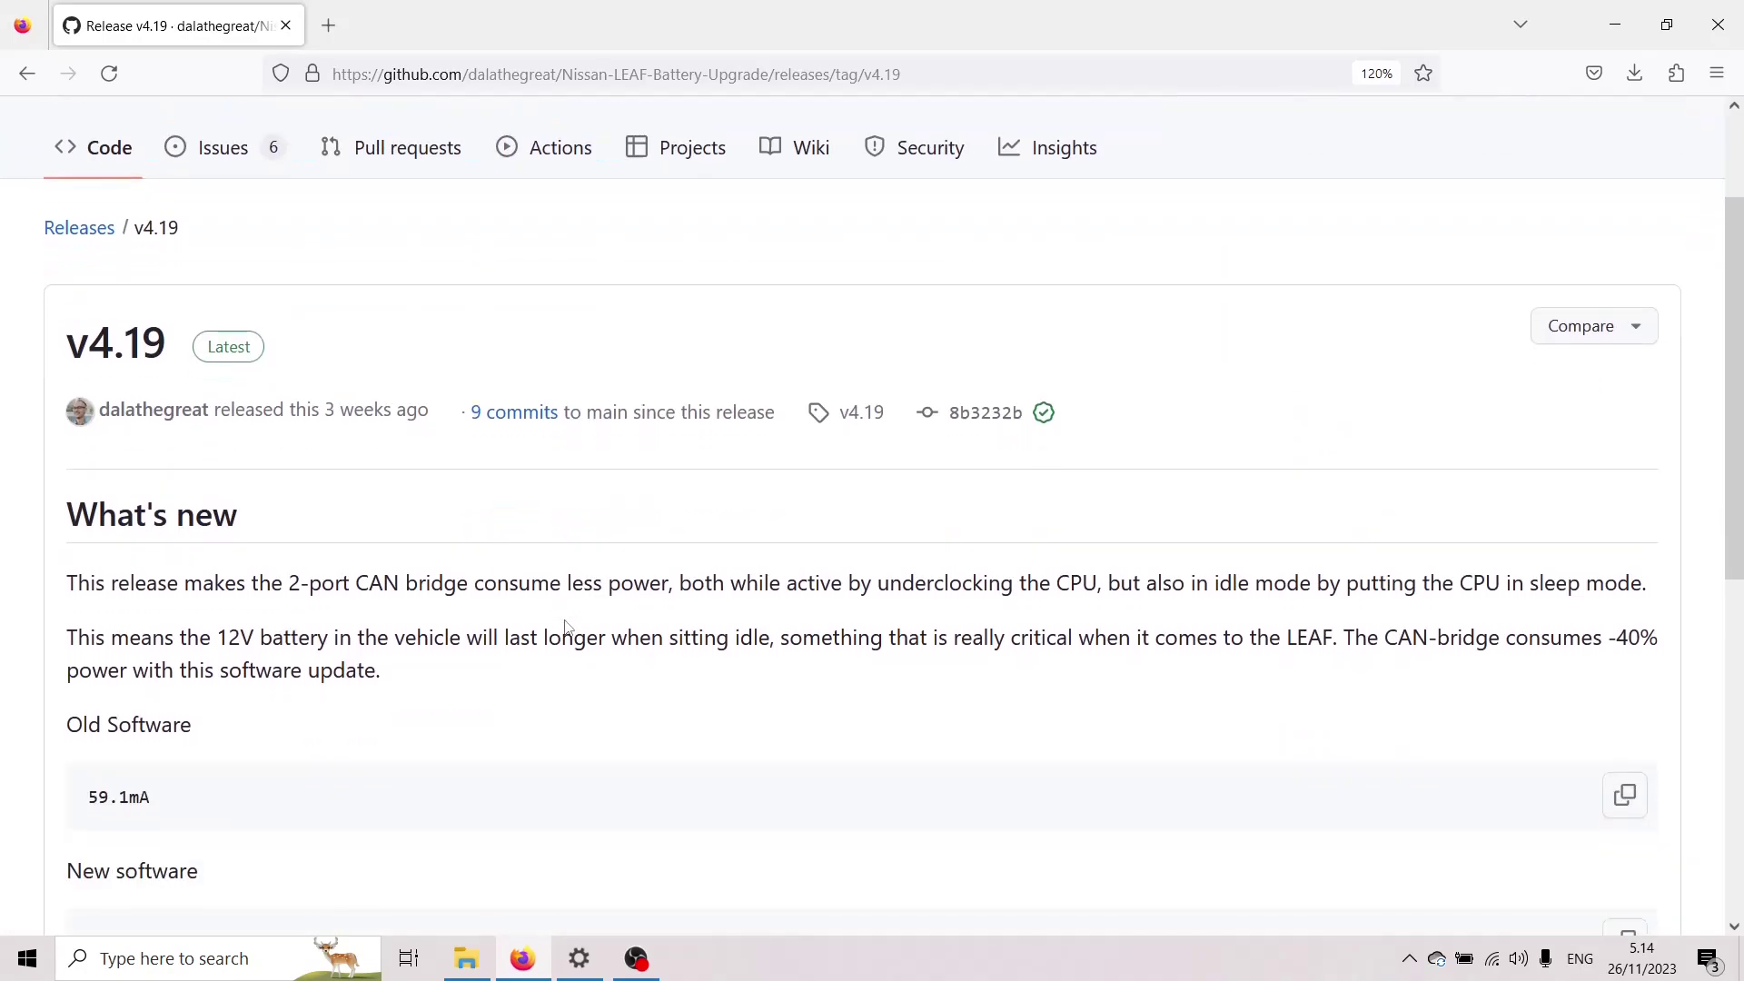
scroll(399, 576, "down", 10)
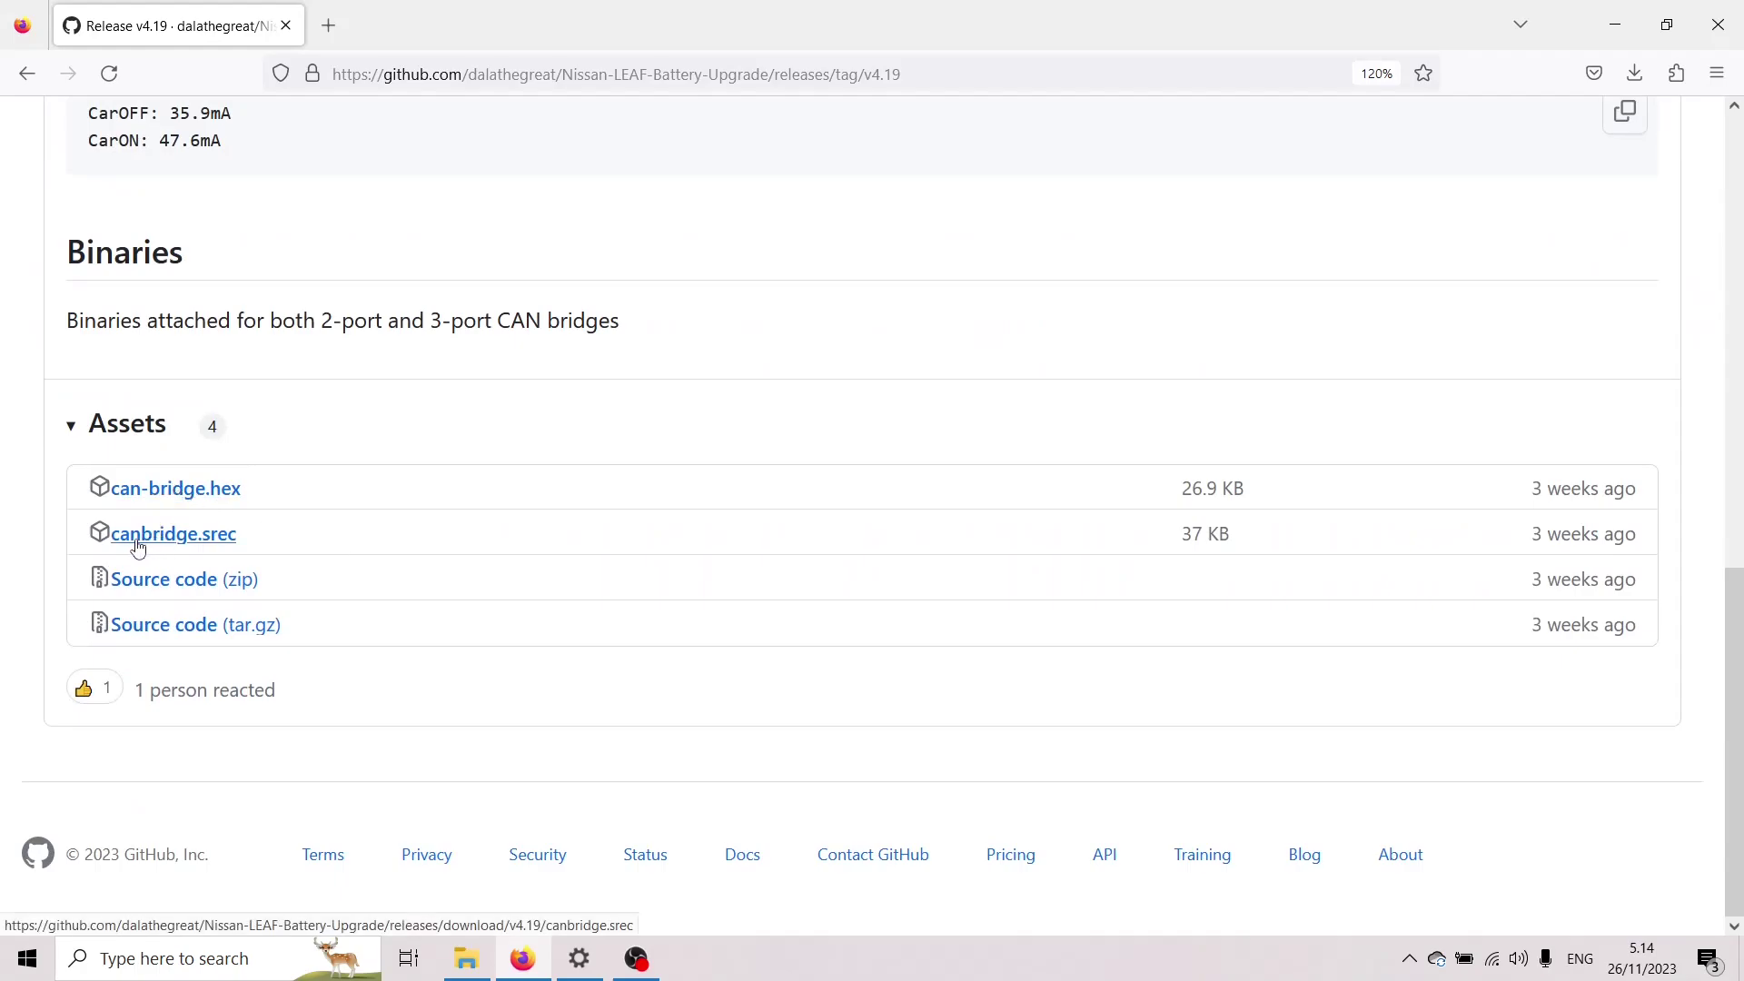
left_click(172, 542)
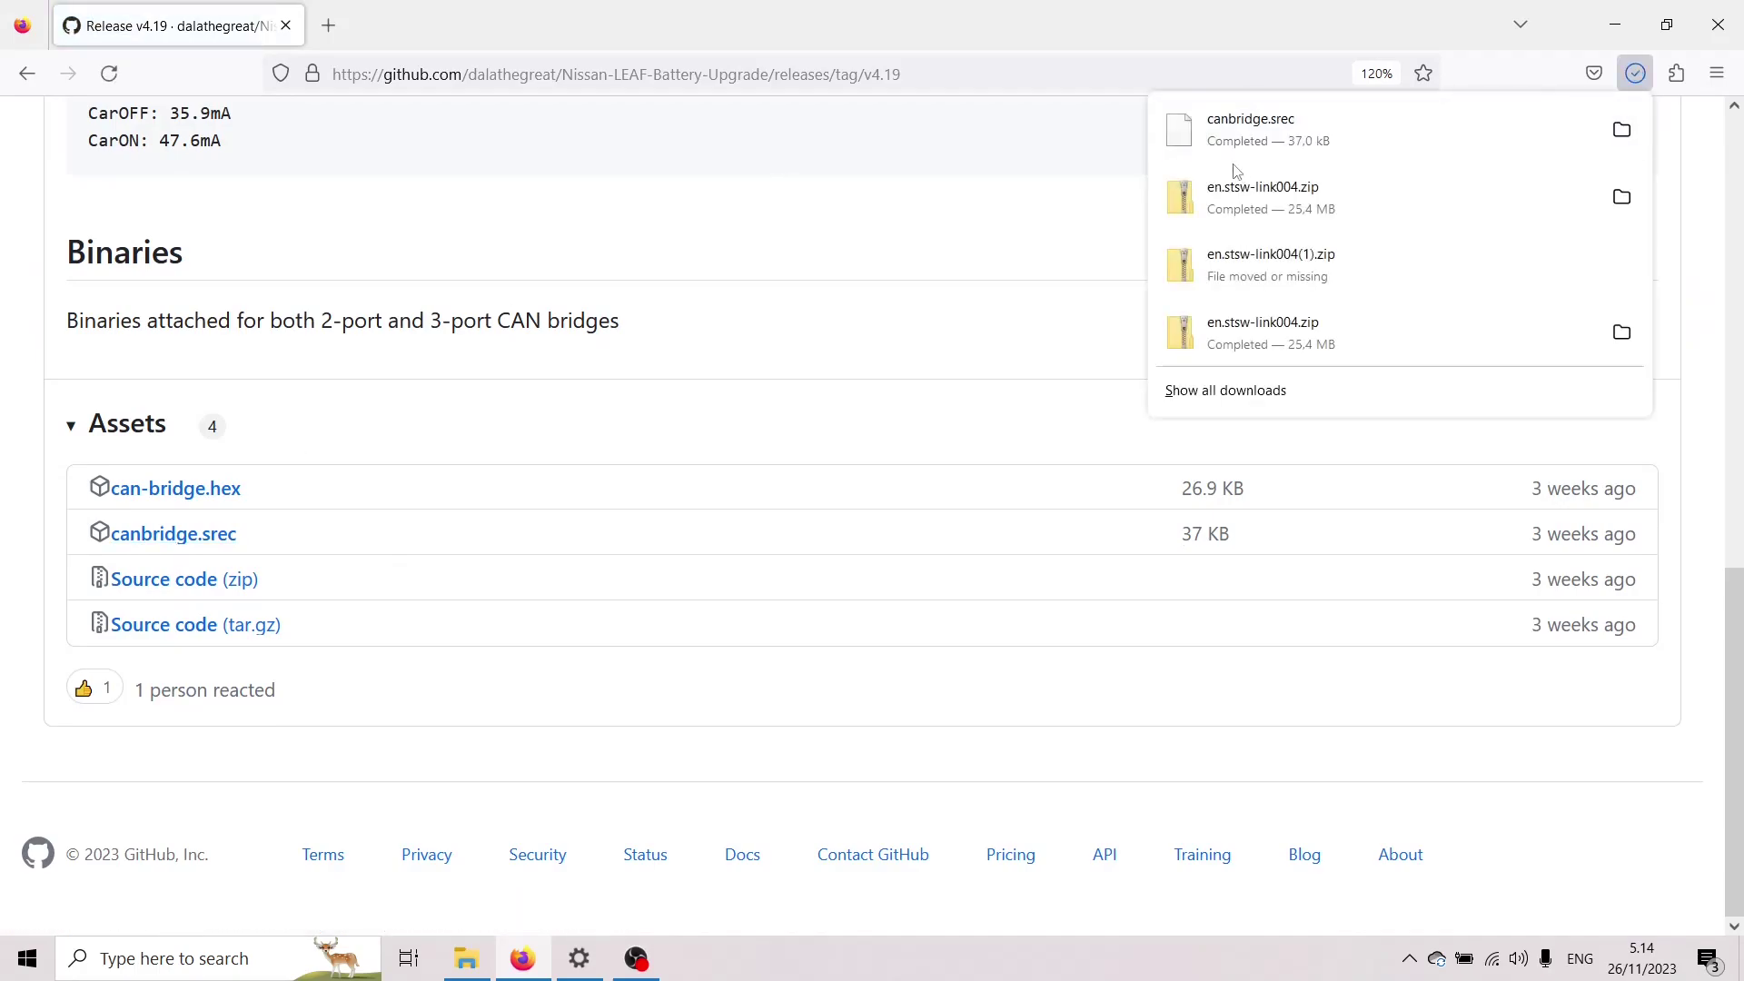
left_click(146, 581)
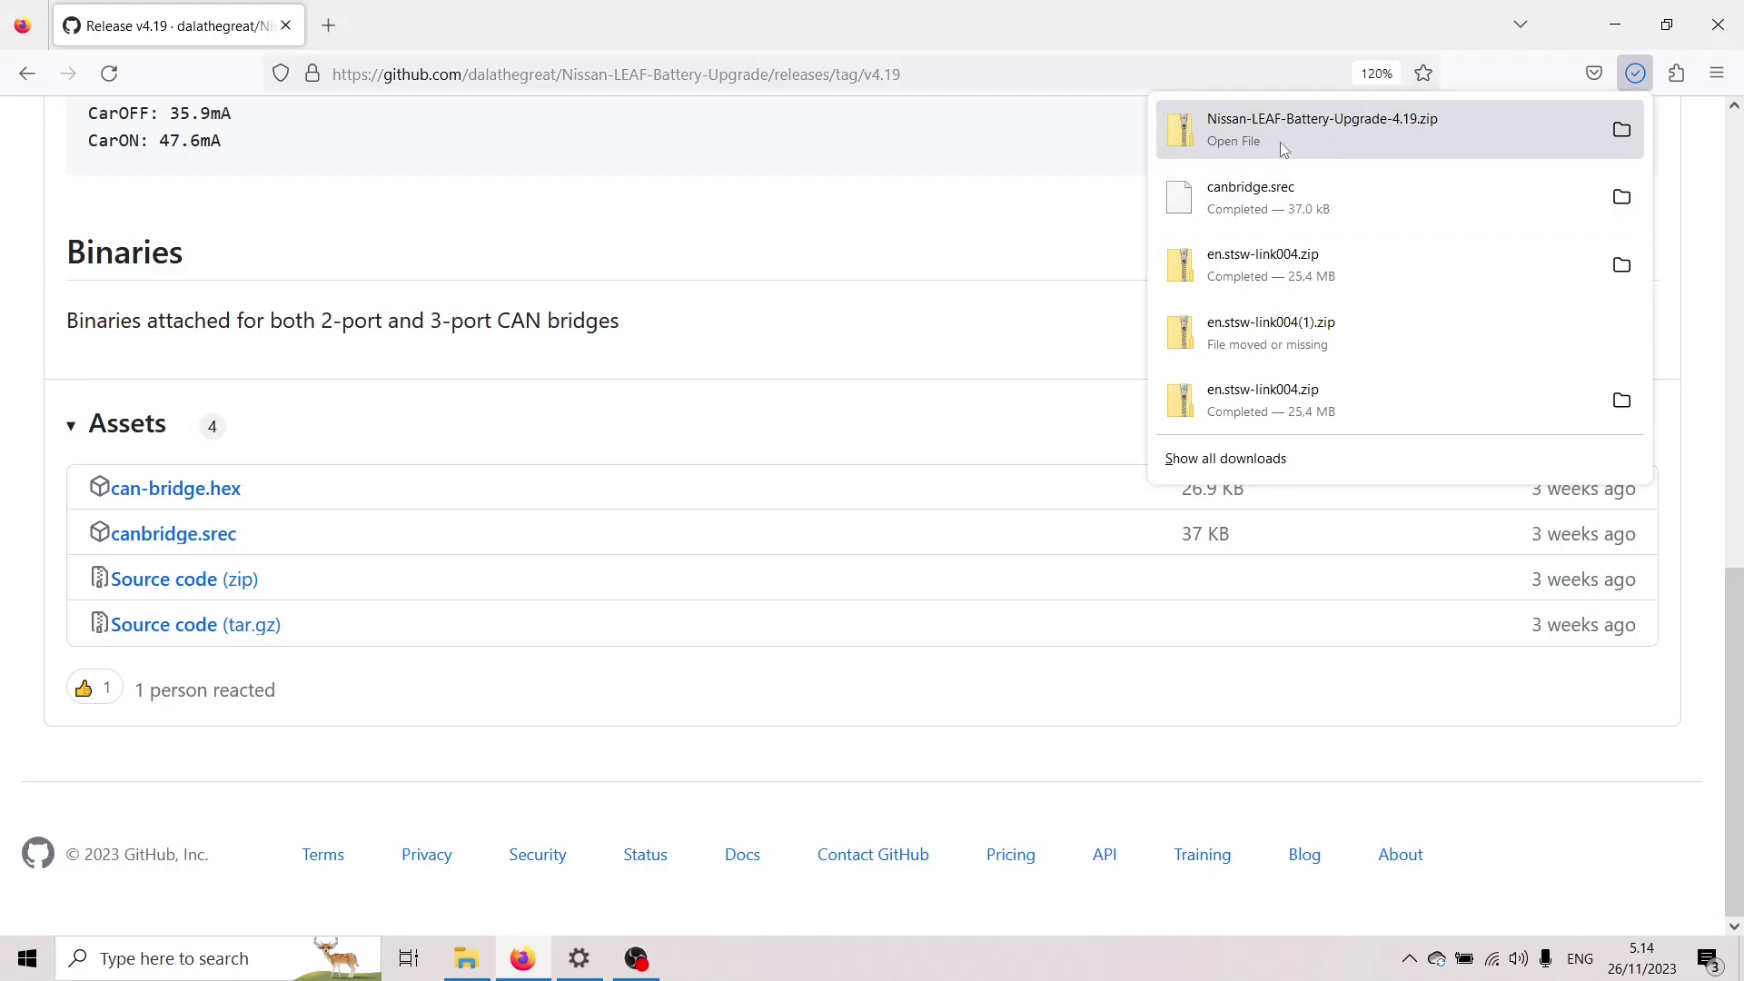
- Open the downloaded Nissan-LEAF-Battery-Upgrade-4.19.zip and extract its folder into Downloads
left_click(1279, 142)
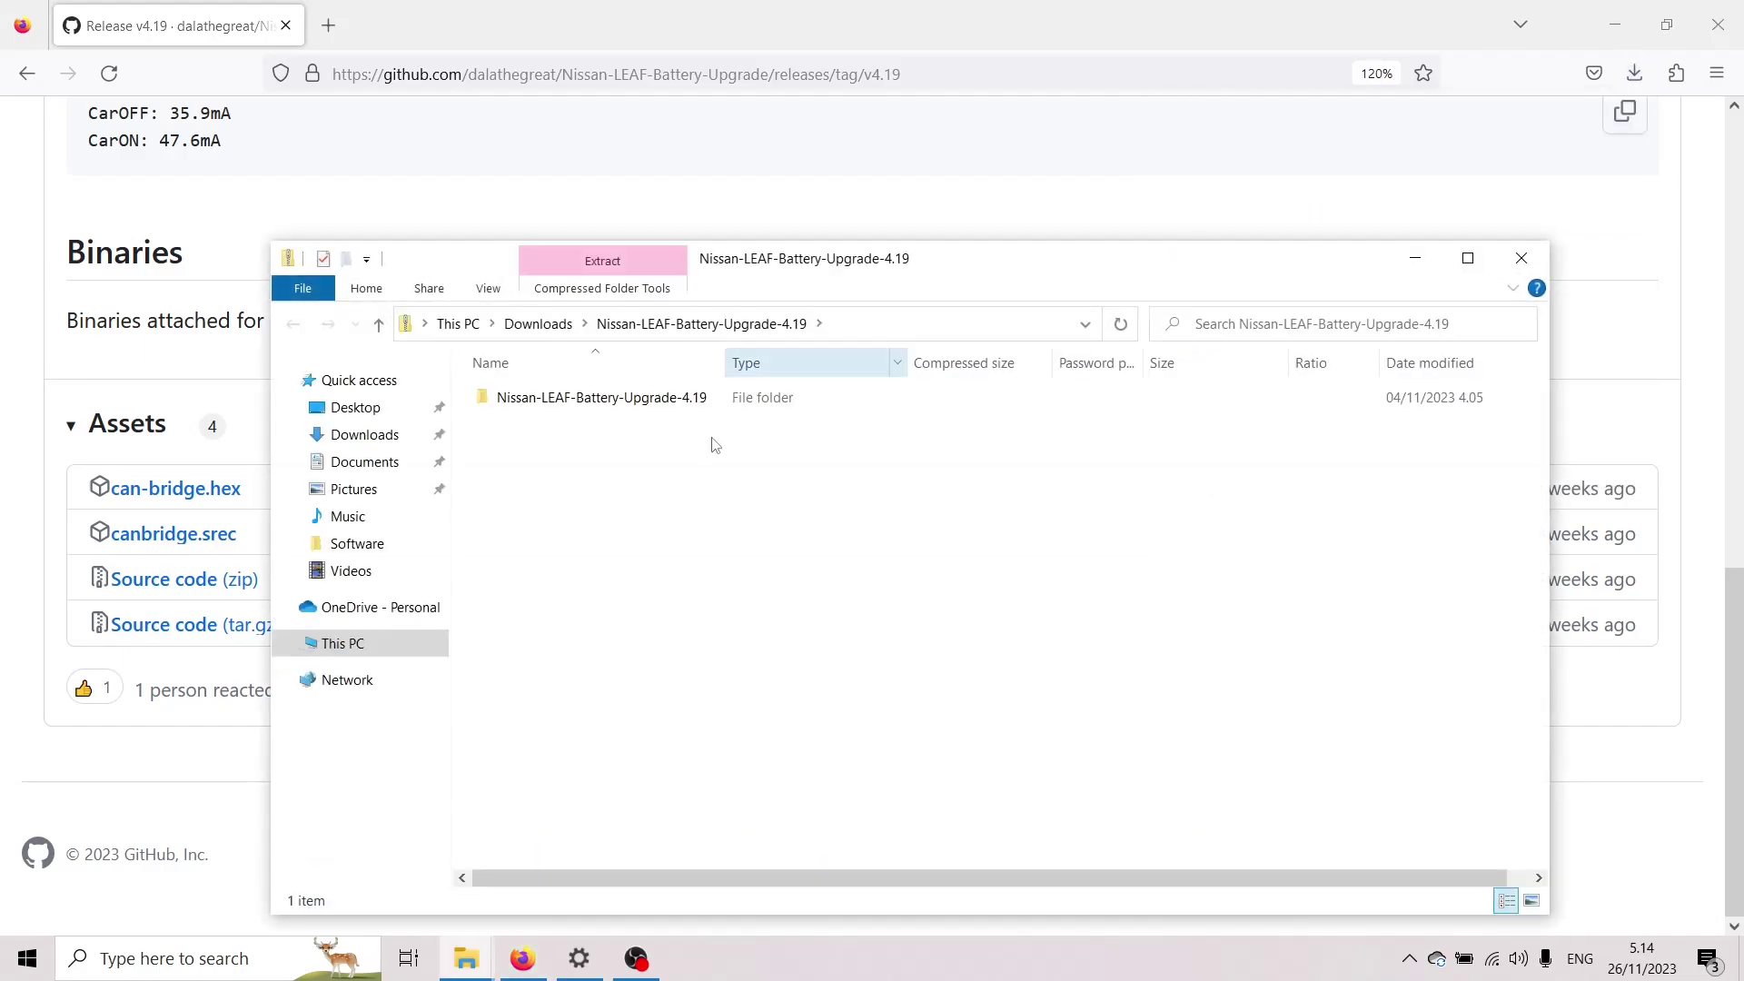
left_click(525, 407)
left_click_drag(550, 403, 373, 444)
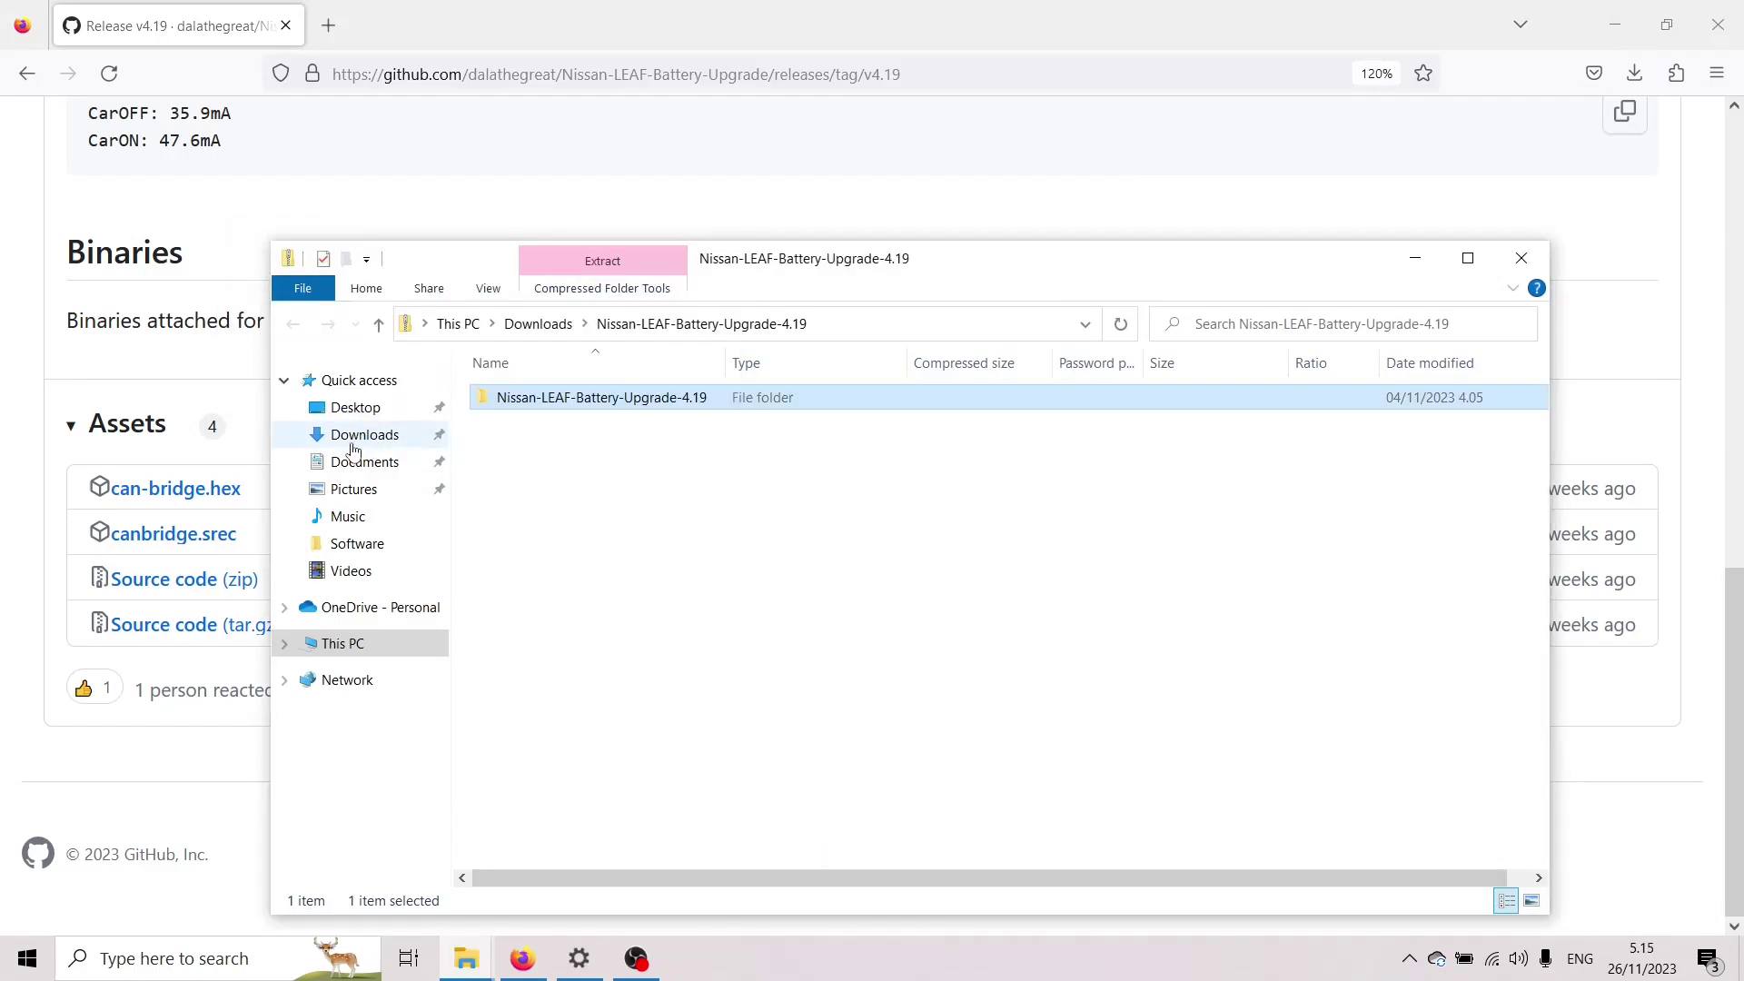
- In Downloads, open the extracted Nissan-LEAF-Battery-Upgrade-4.19 folder and go to Software > CANBRIDGE-2port > source
left_click(368, 438)
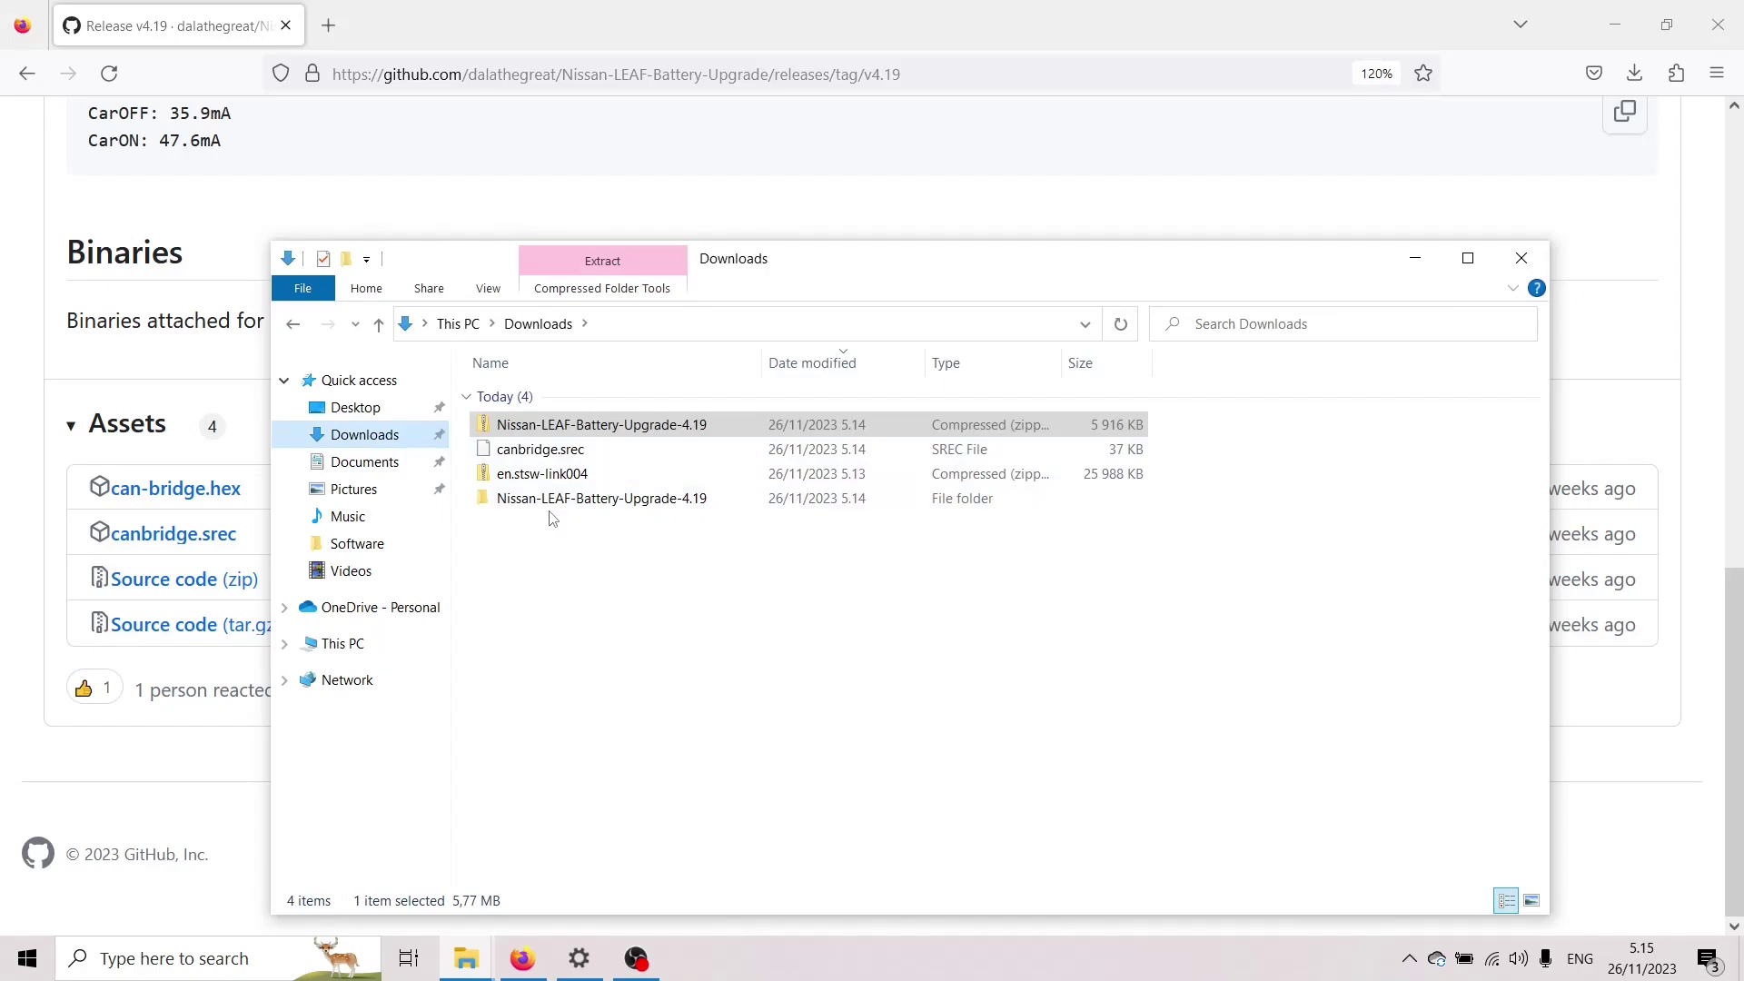
double_click(538, 505)
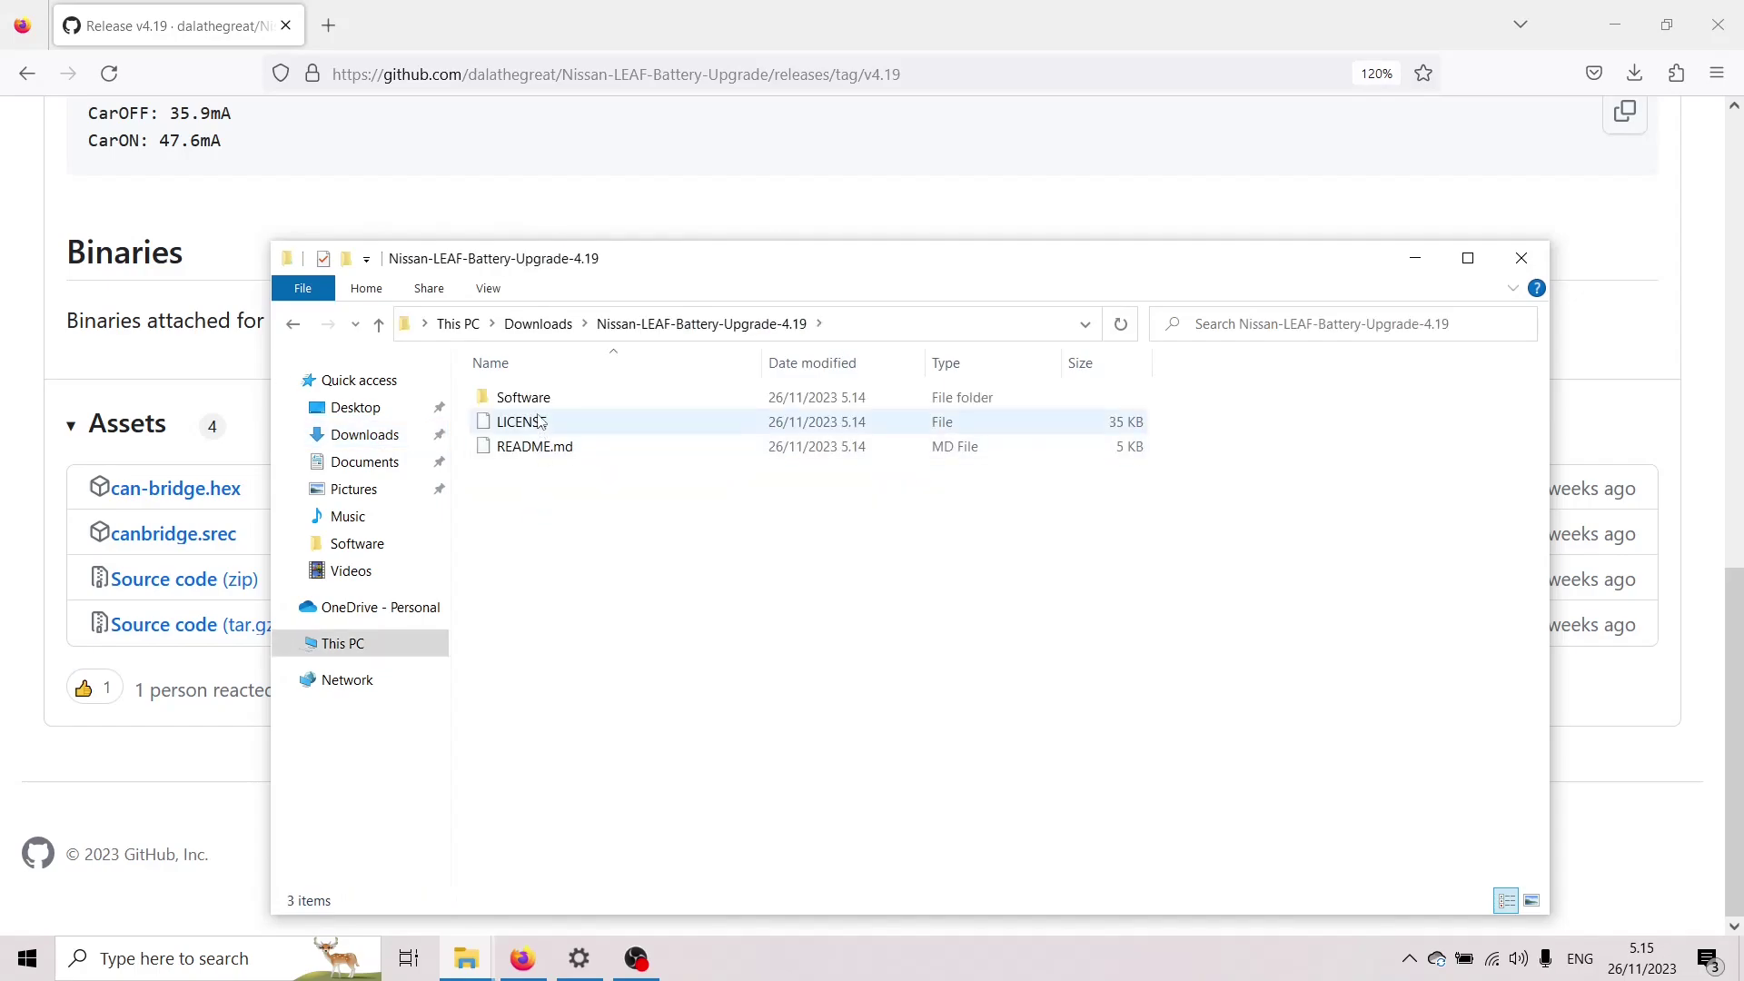
double_click(537, 402)
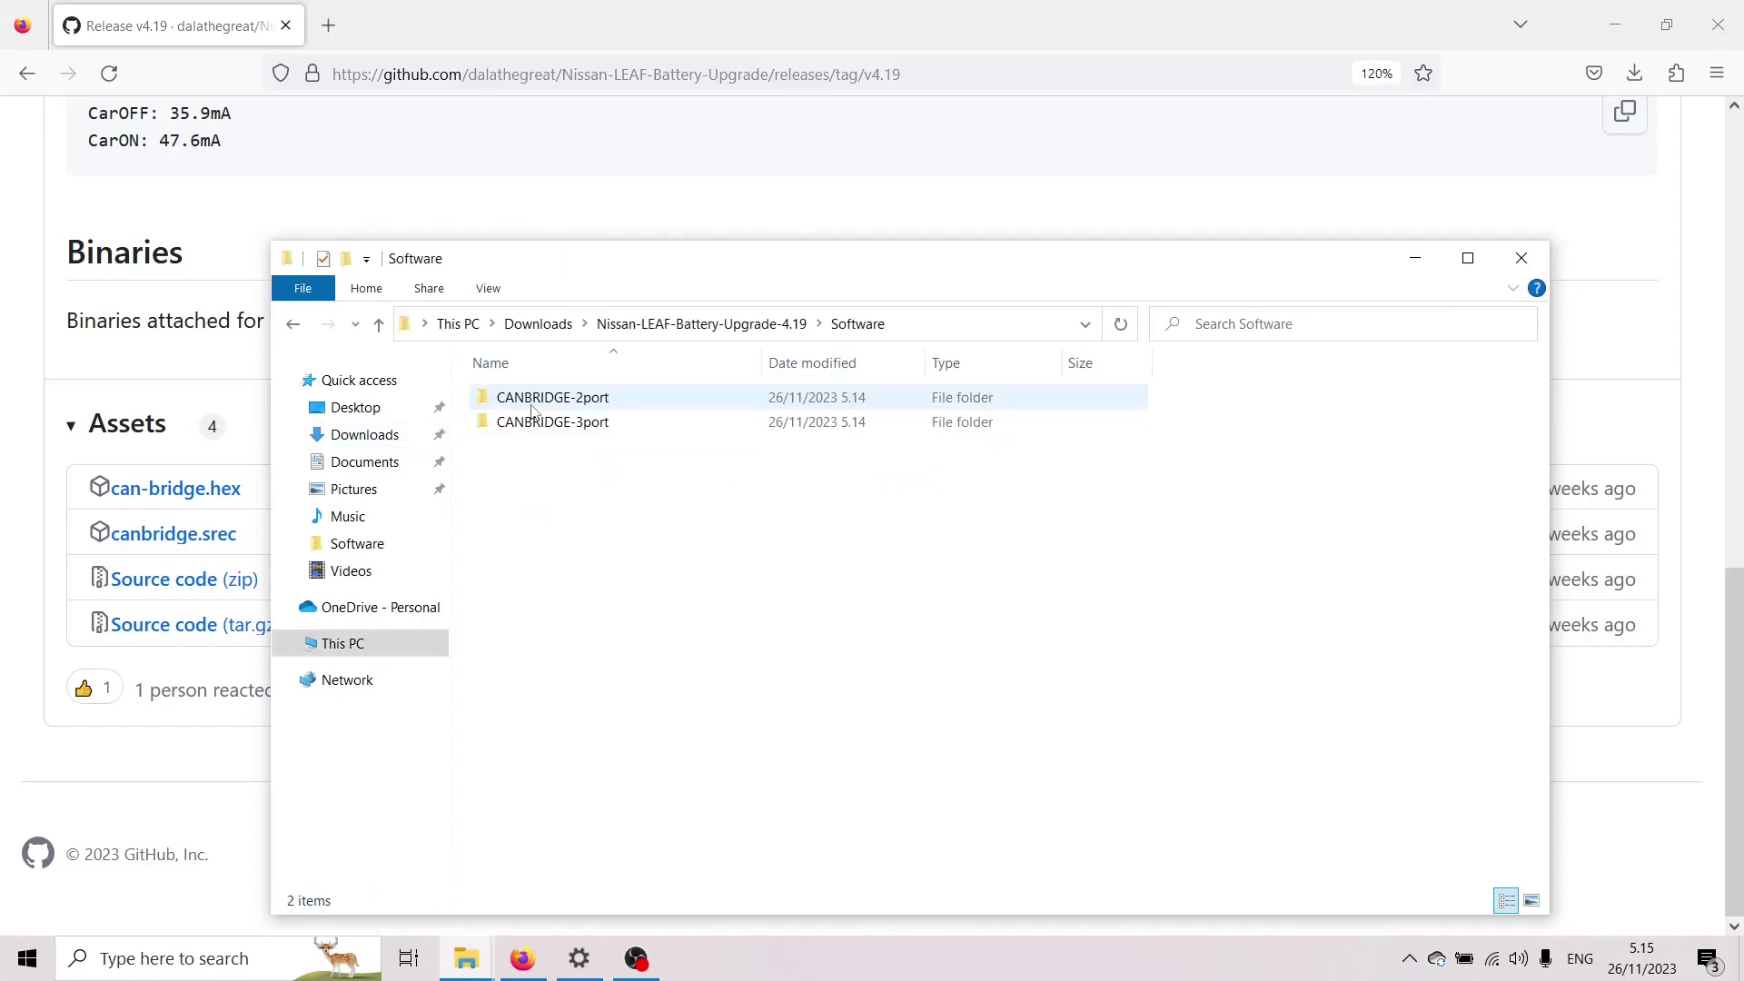
double_click(581, 406)
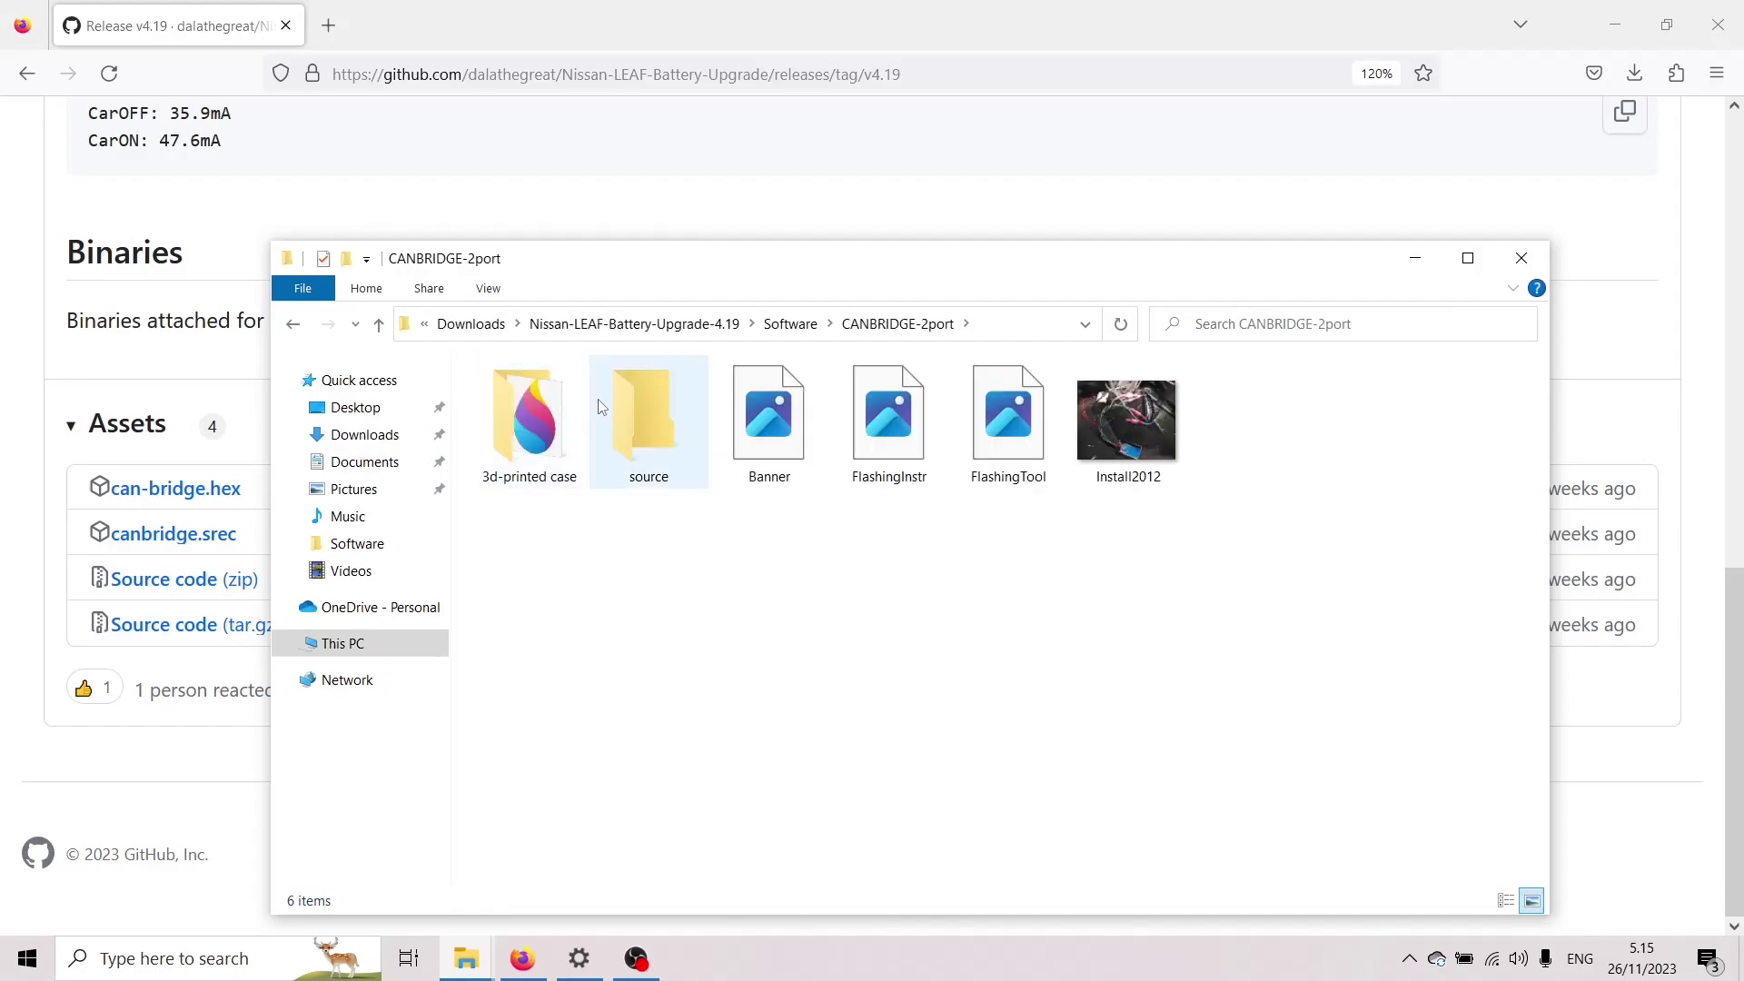
double_click(661, 442)
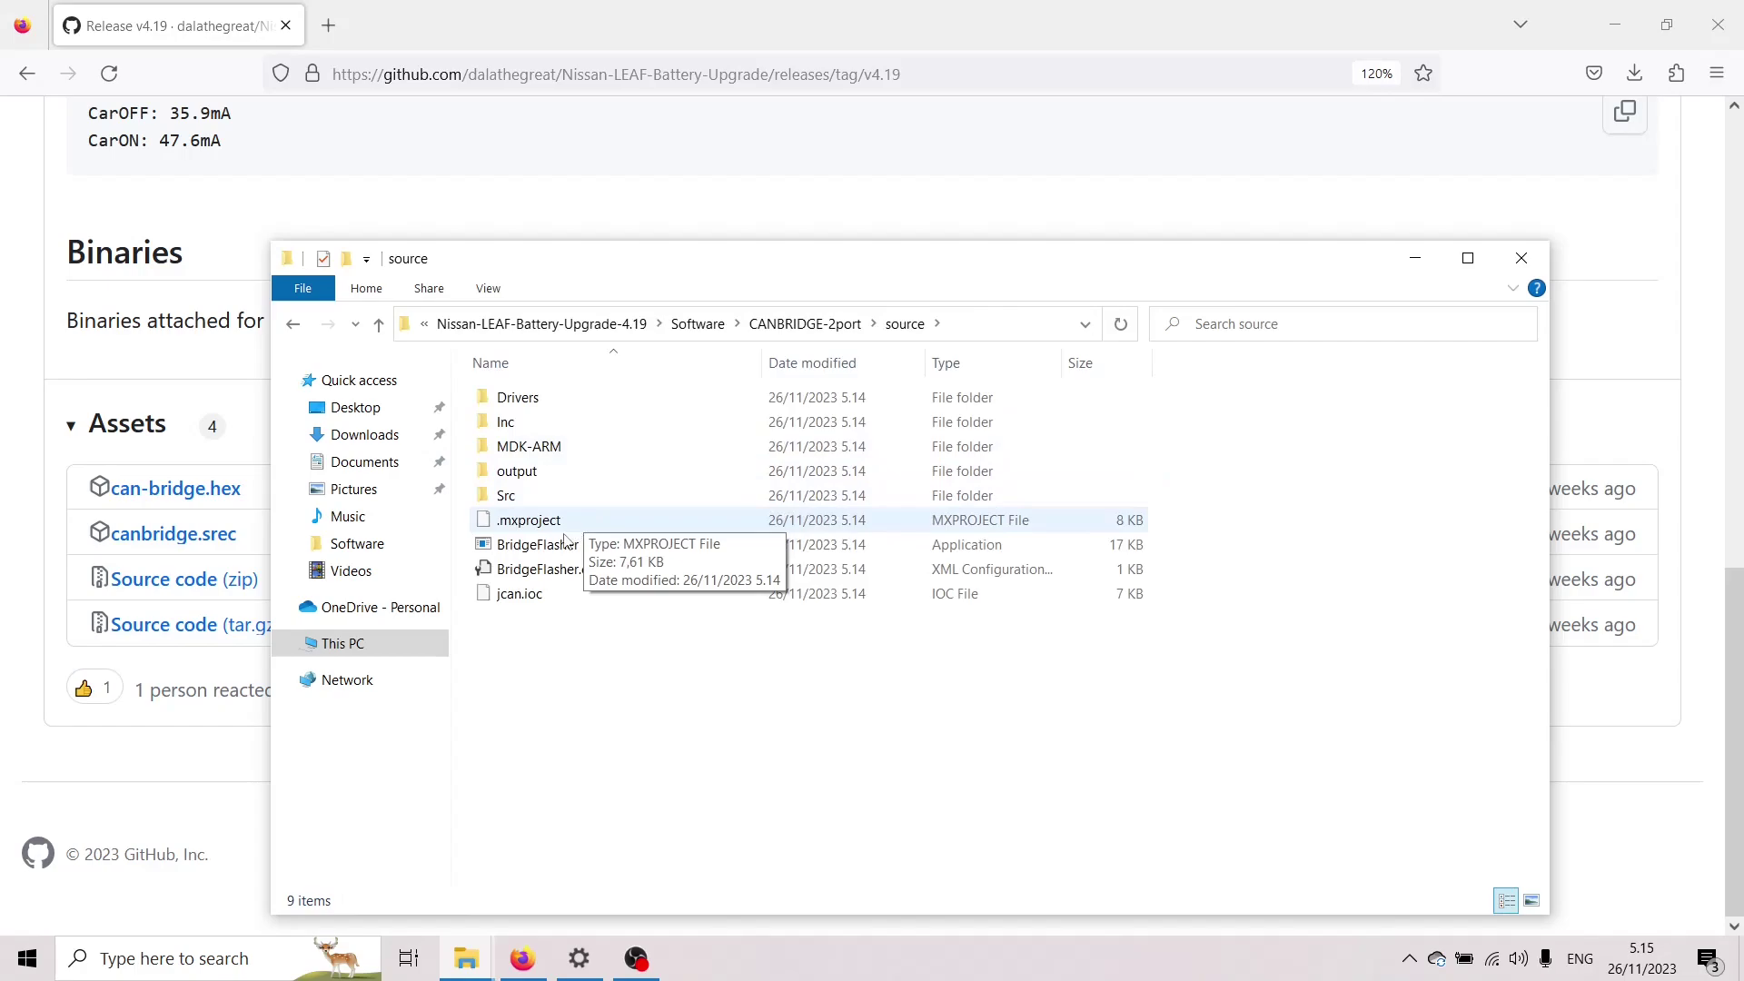
- Launch the BridgeFlasher application and allow it to run despite the SmartScreen block
double_click(546, 546)
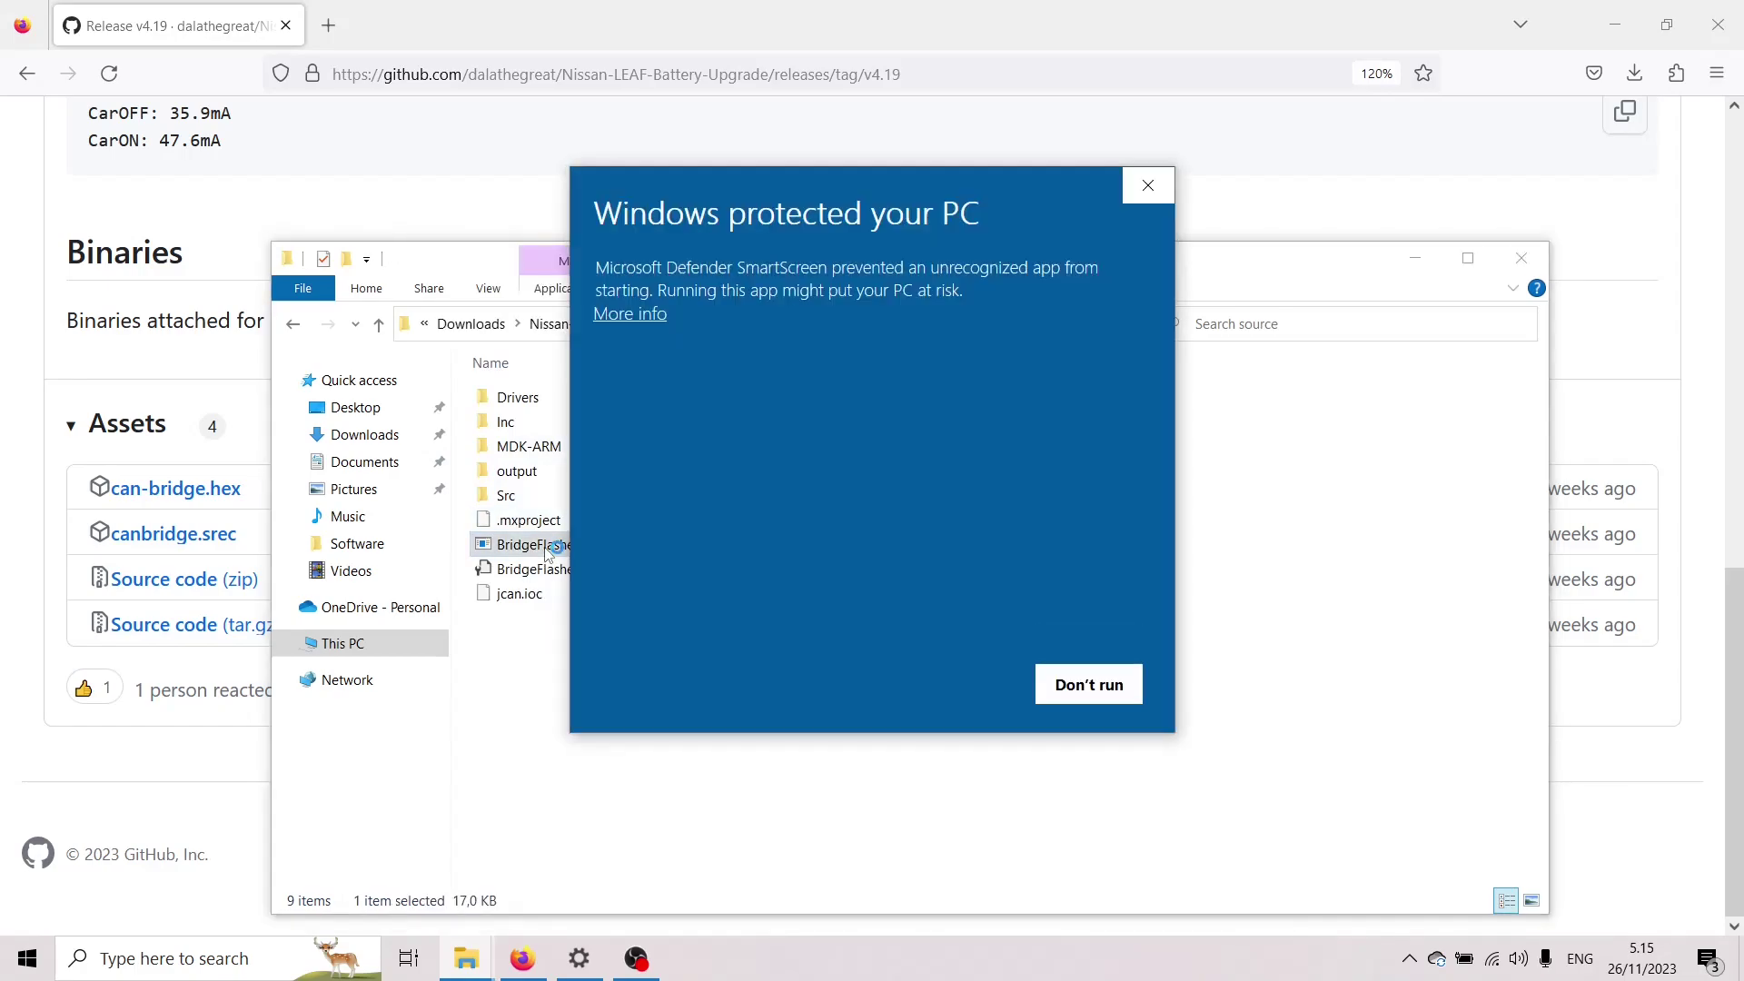
left_click(658, 316)
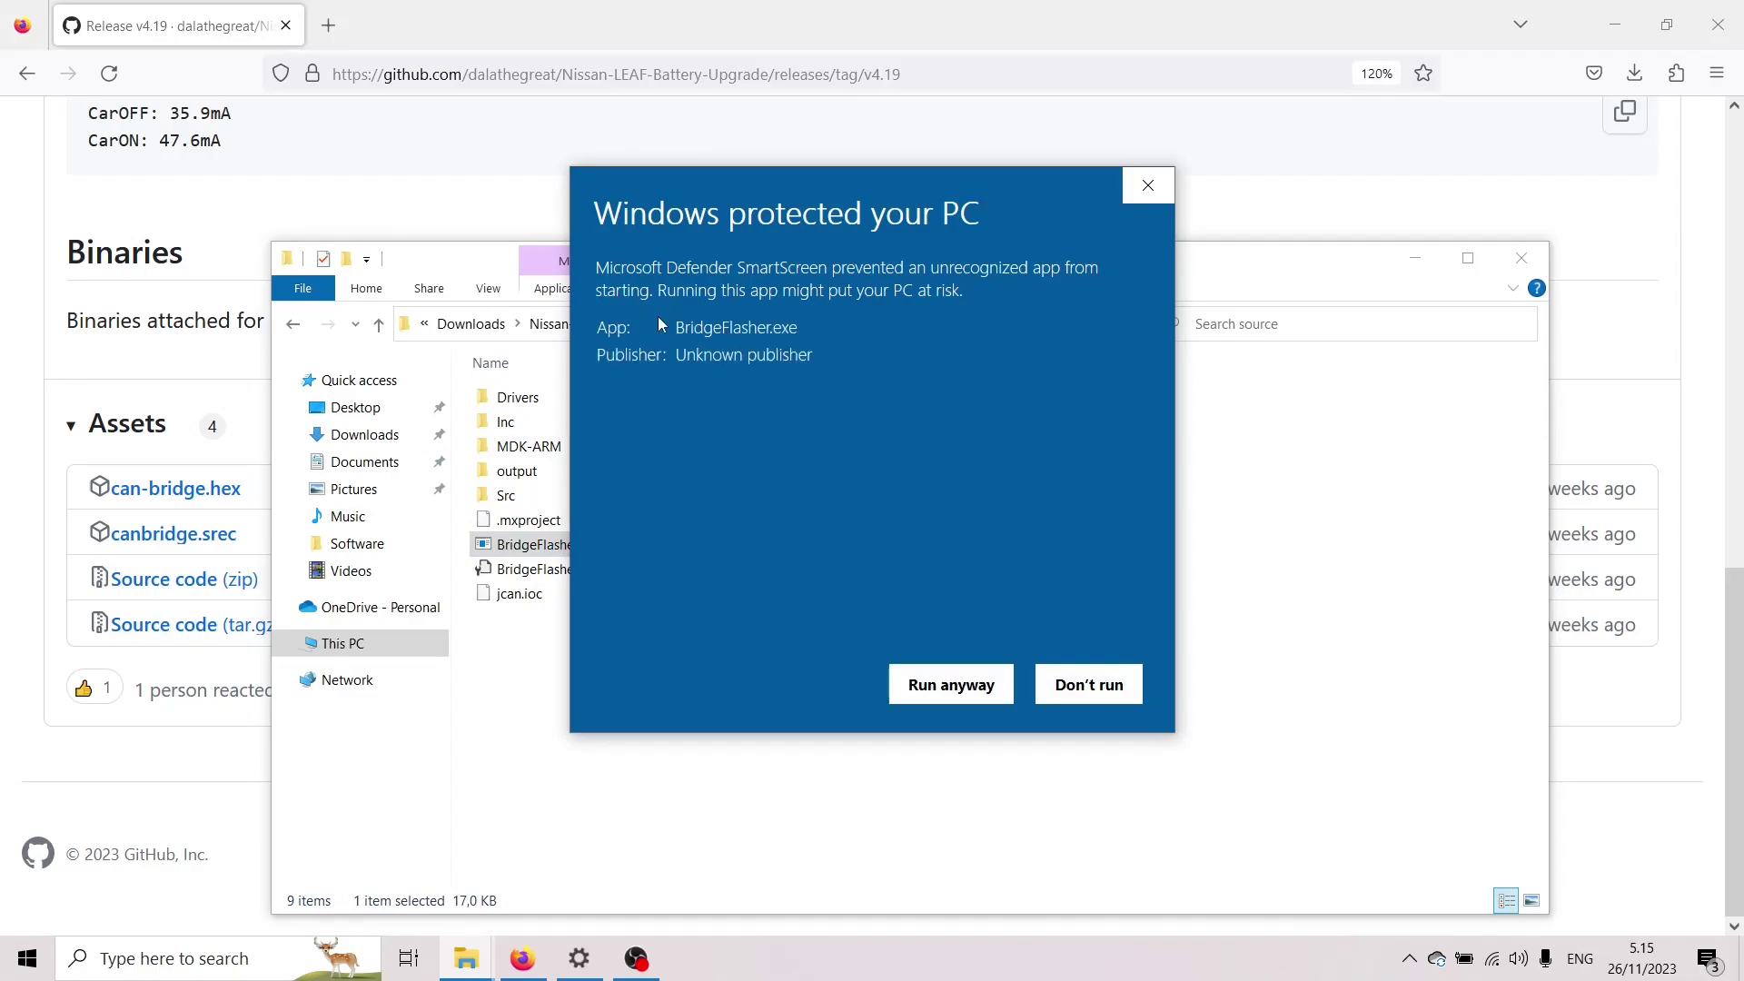
left_click(951, 685)
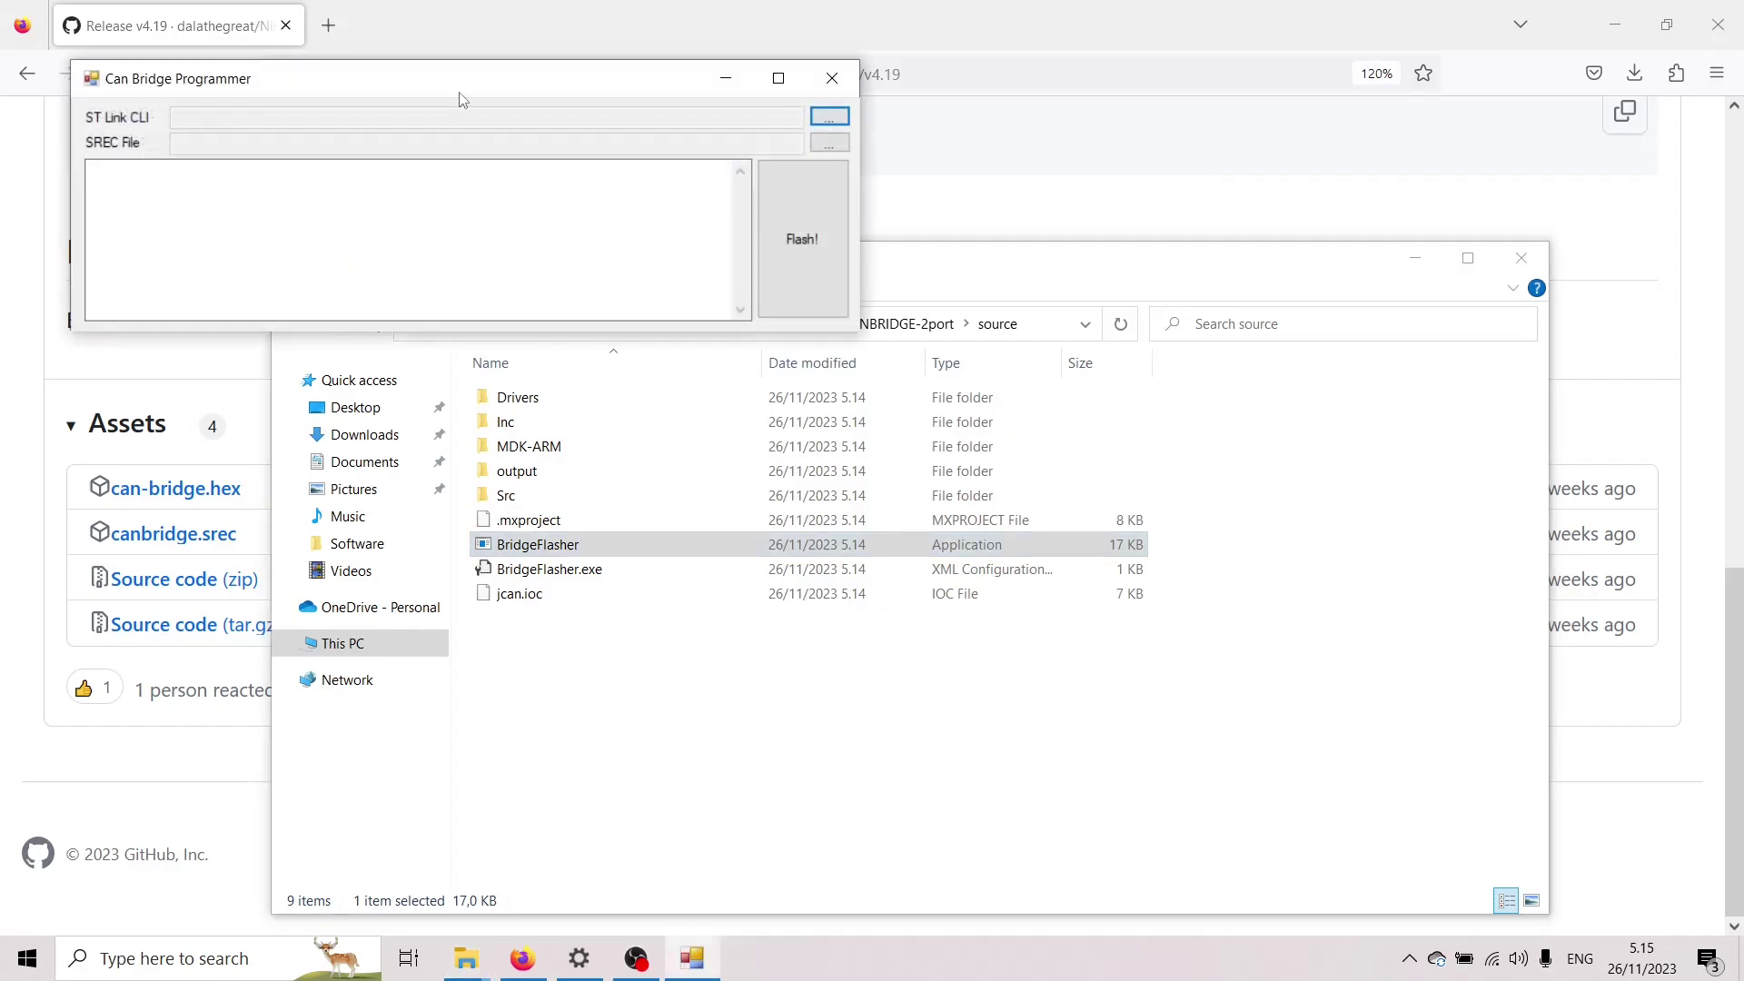
- Begin choosing the ST Link CLI file in Can Bridge Programmer and go to Local Disk (C:)
left_click_drag(460, 100, 852, 443)
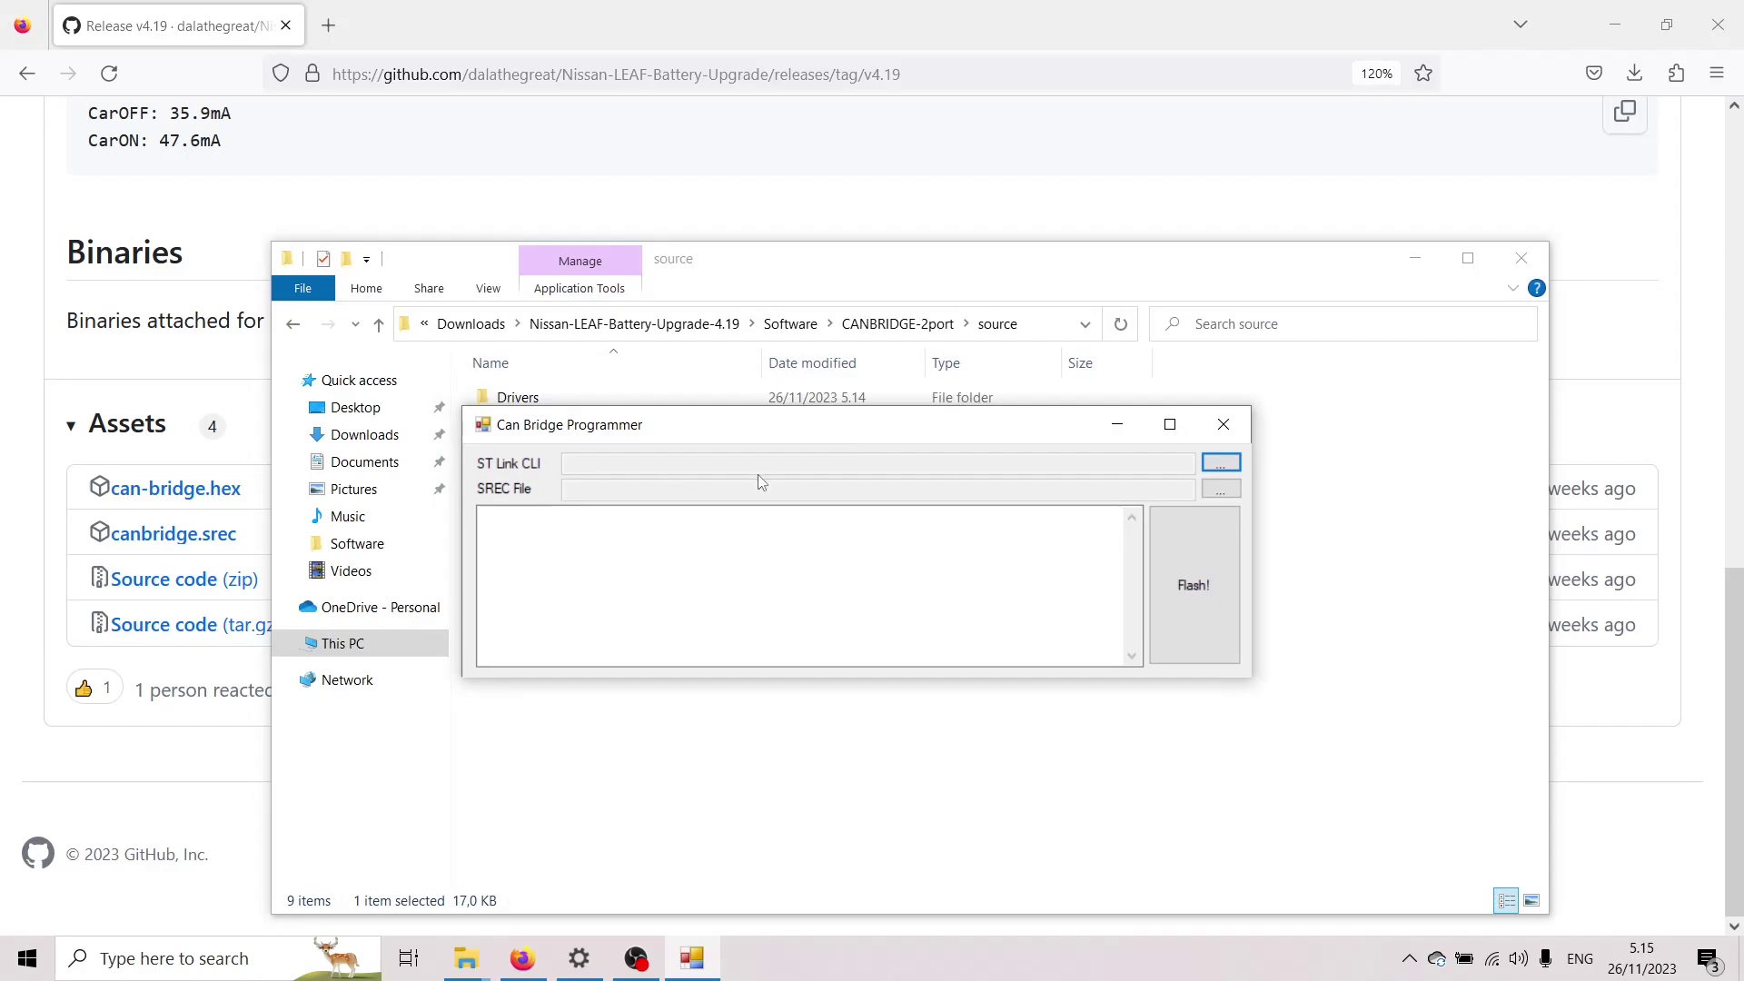
left_click(1222, 466)
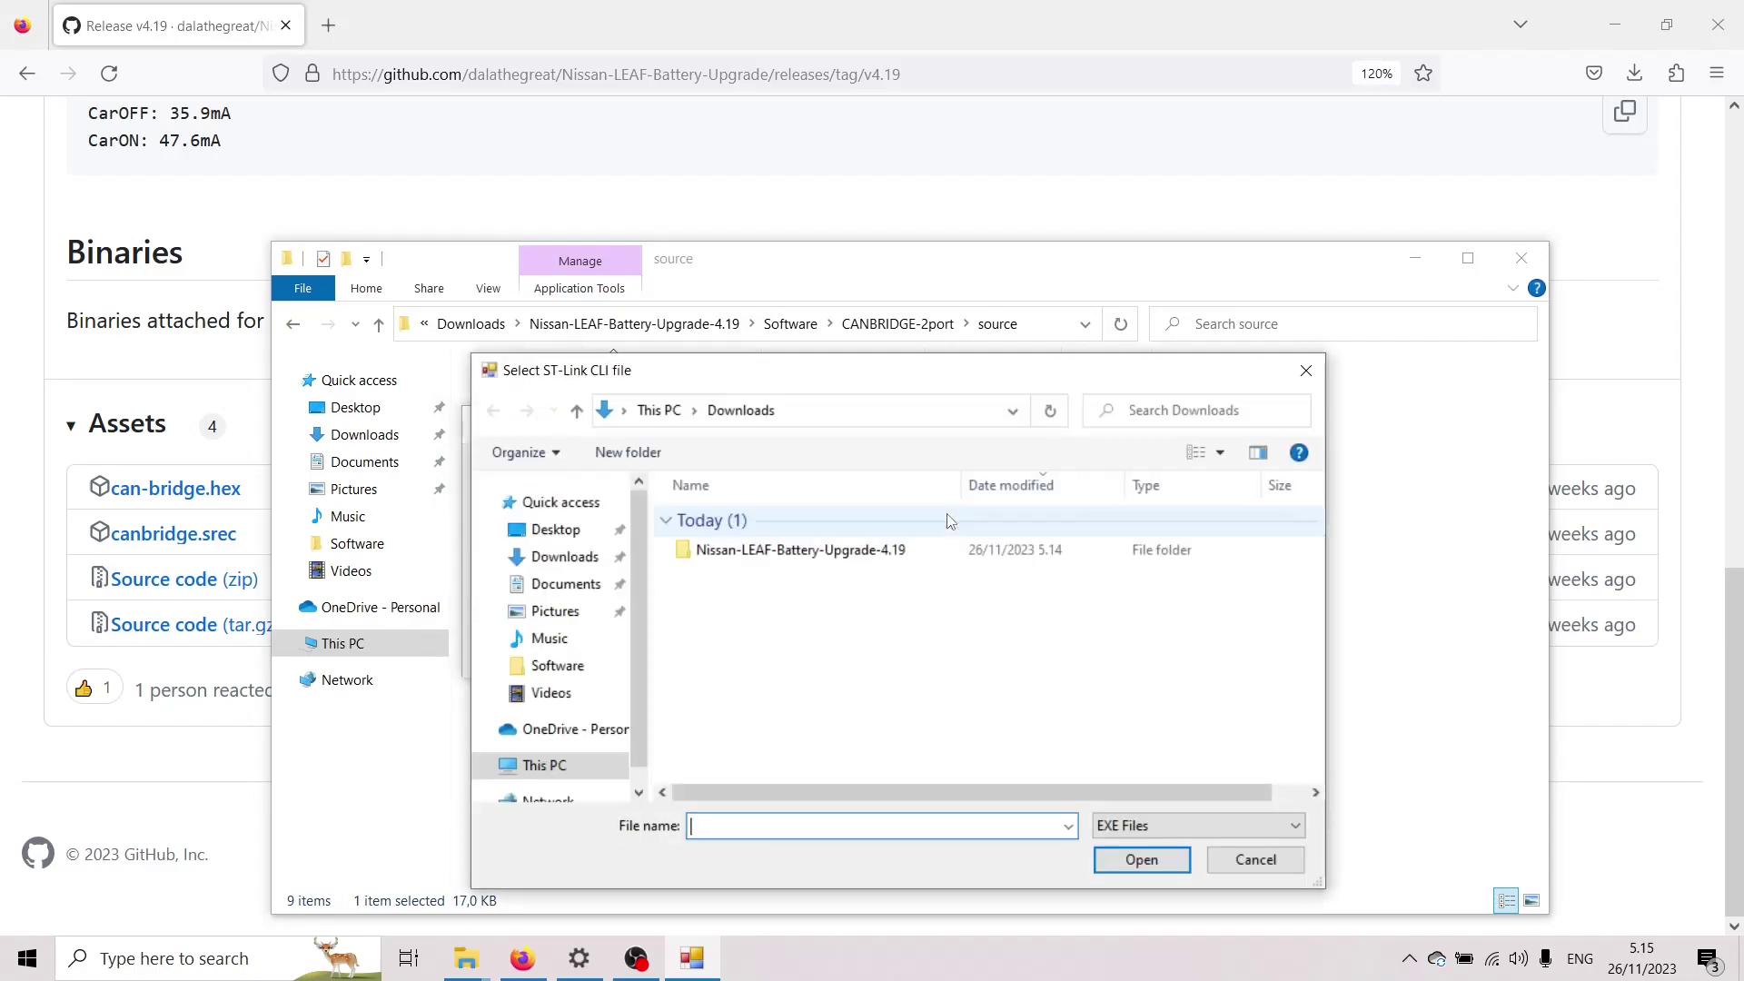
scroll(563, 692, "down", 1)
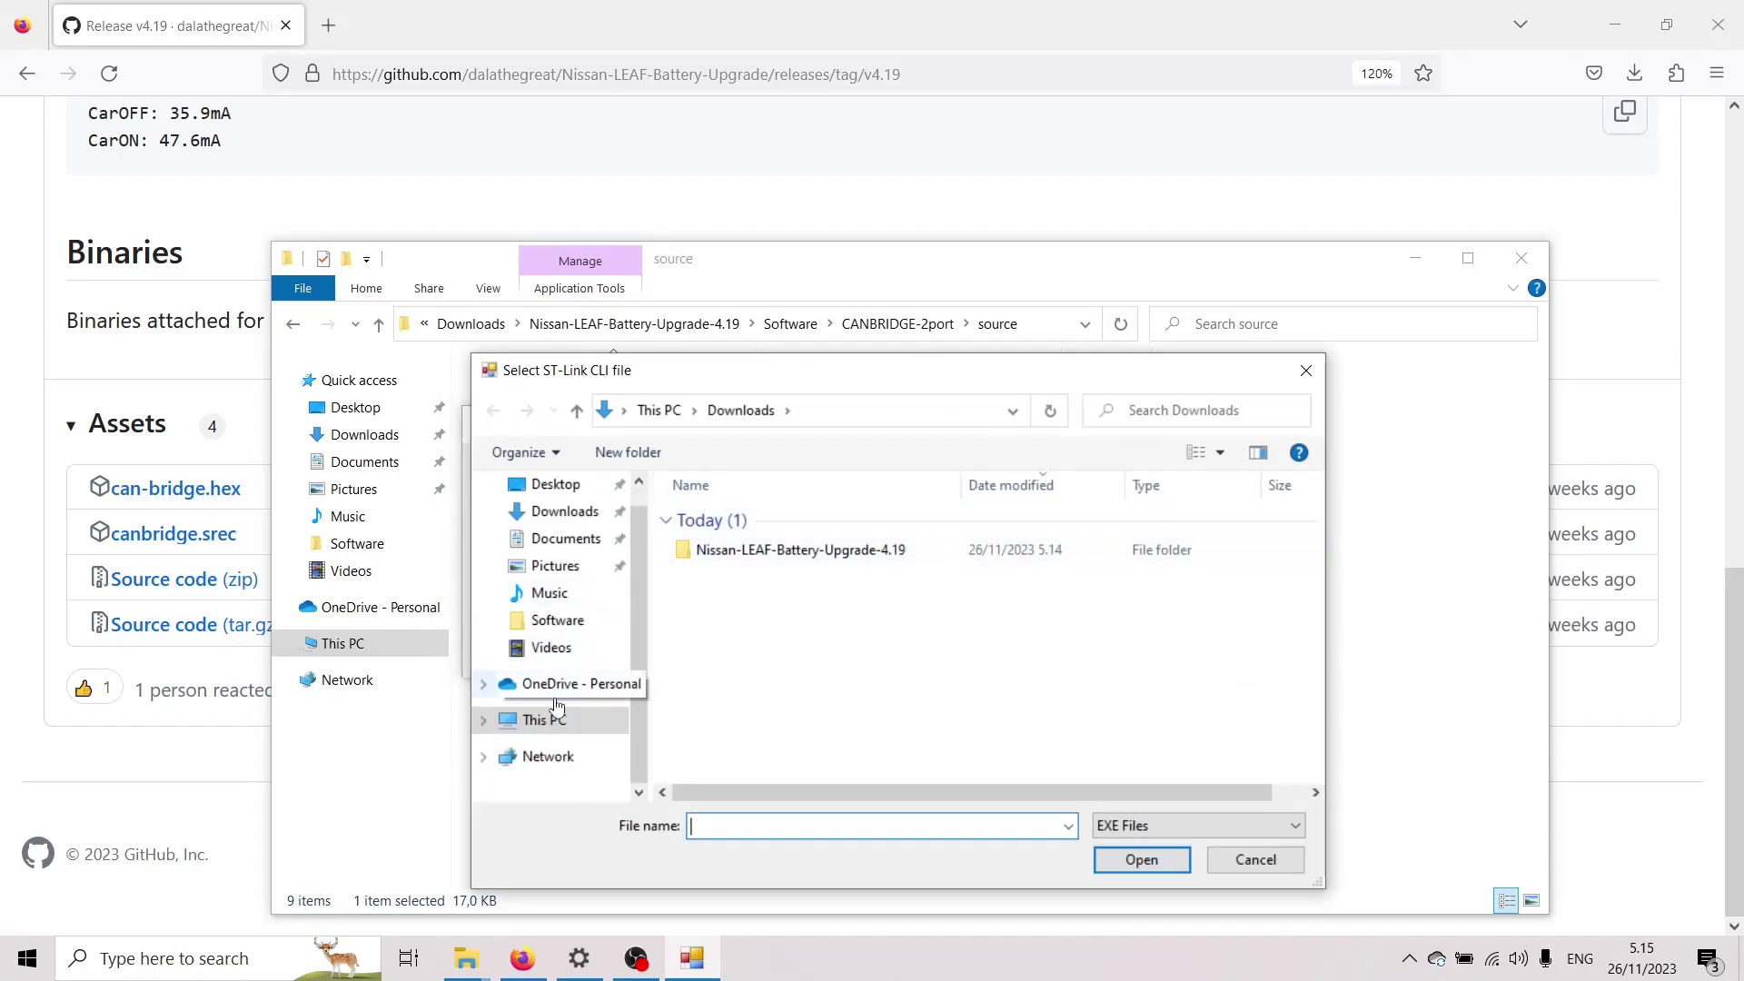
left_click(509, 729)
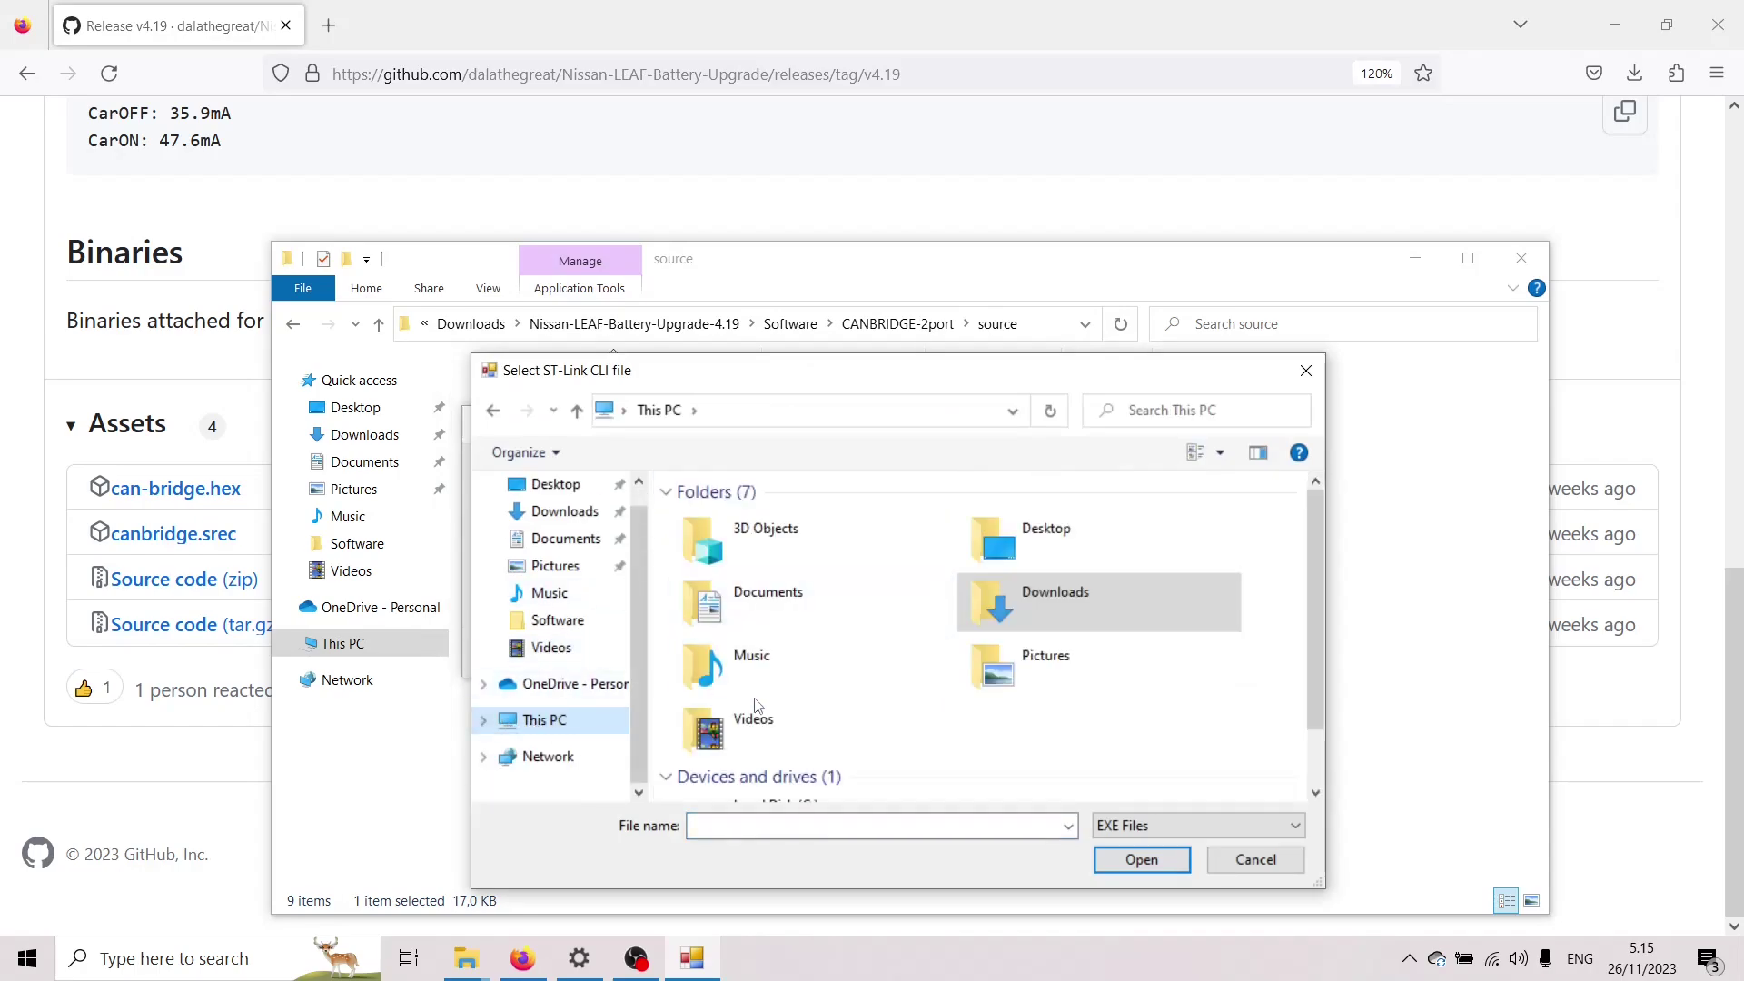
scroll(757, 706, "down", 1)
double_click(779, 783)
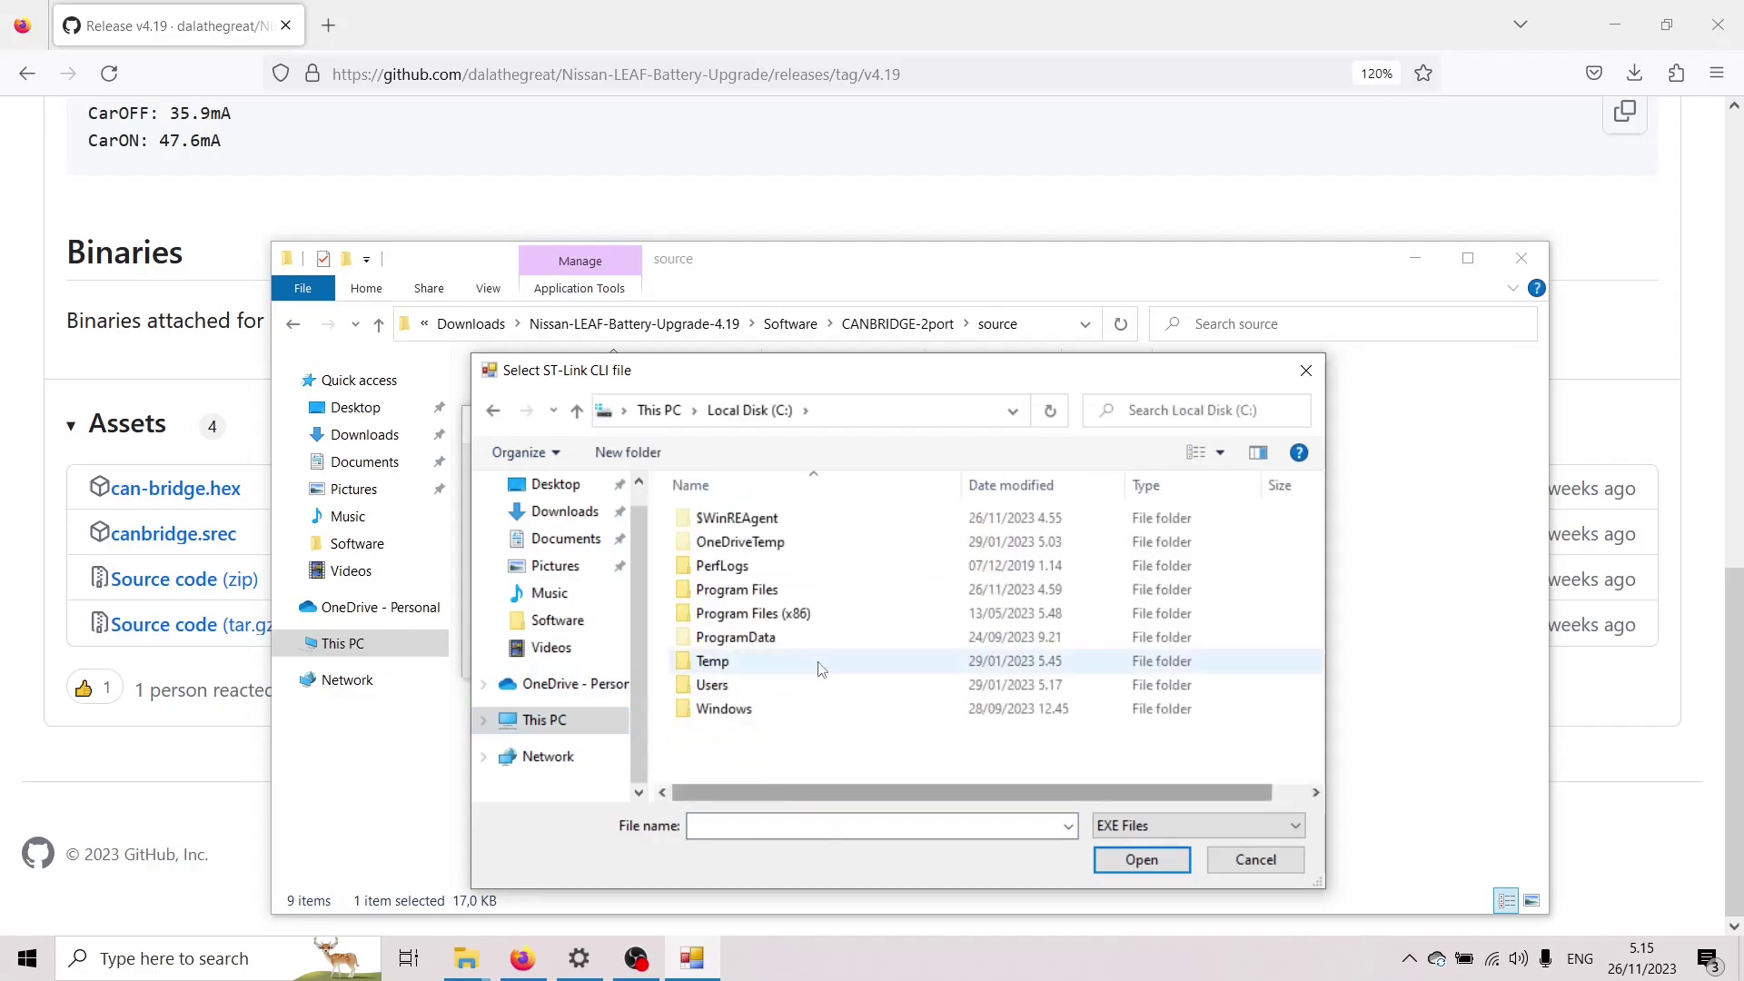
double_click(786, 595)
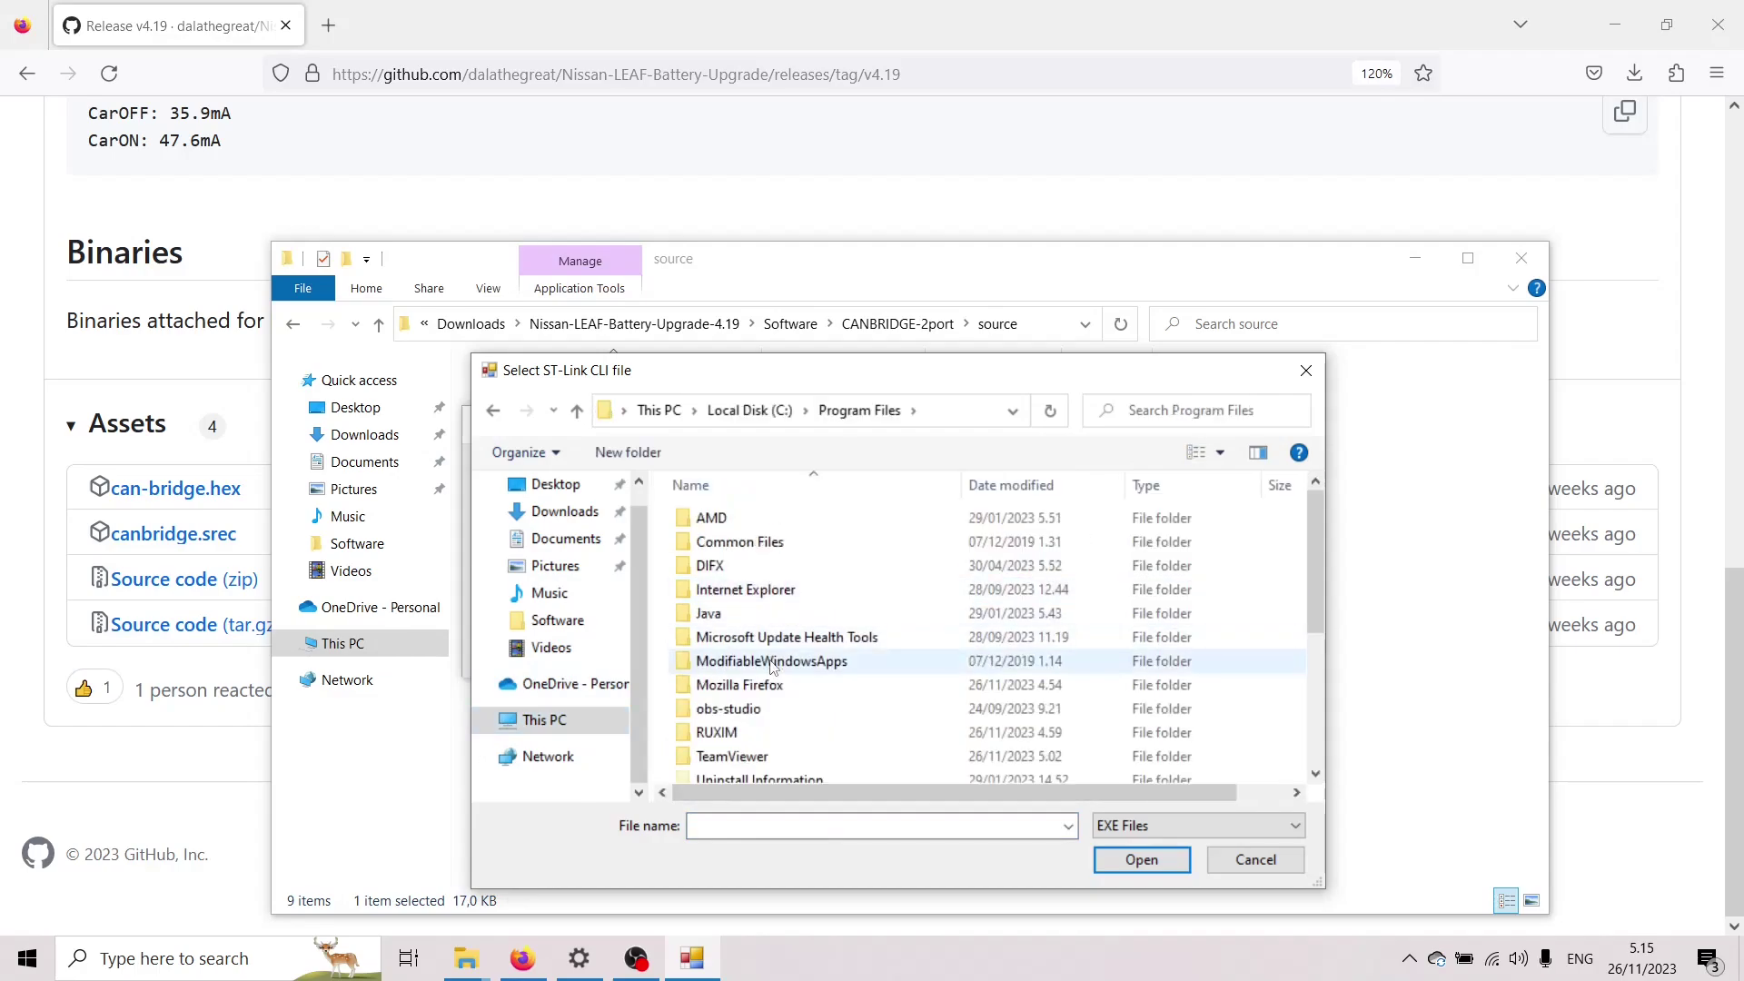
scroll(770, 668, "down", 5)
scroll(770, 667, "up", 4)
key("BackSpace")
- Set the ST Link CLI to ST-LINK_CLI from Program Files (x86) > STMicroelectronics > STM32 ST-LINK Utility > ST-LINK Utility
key("Down")
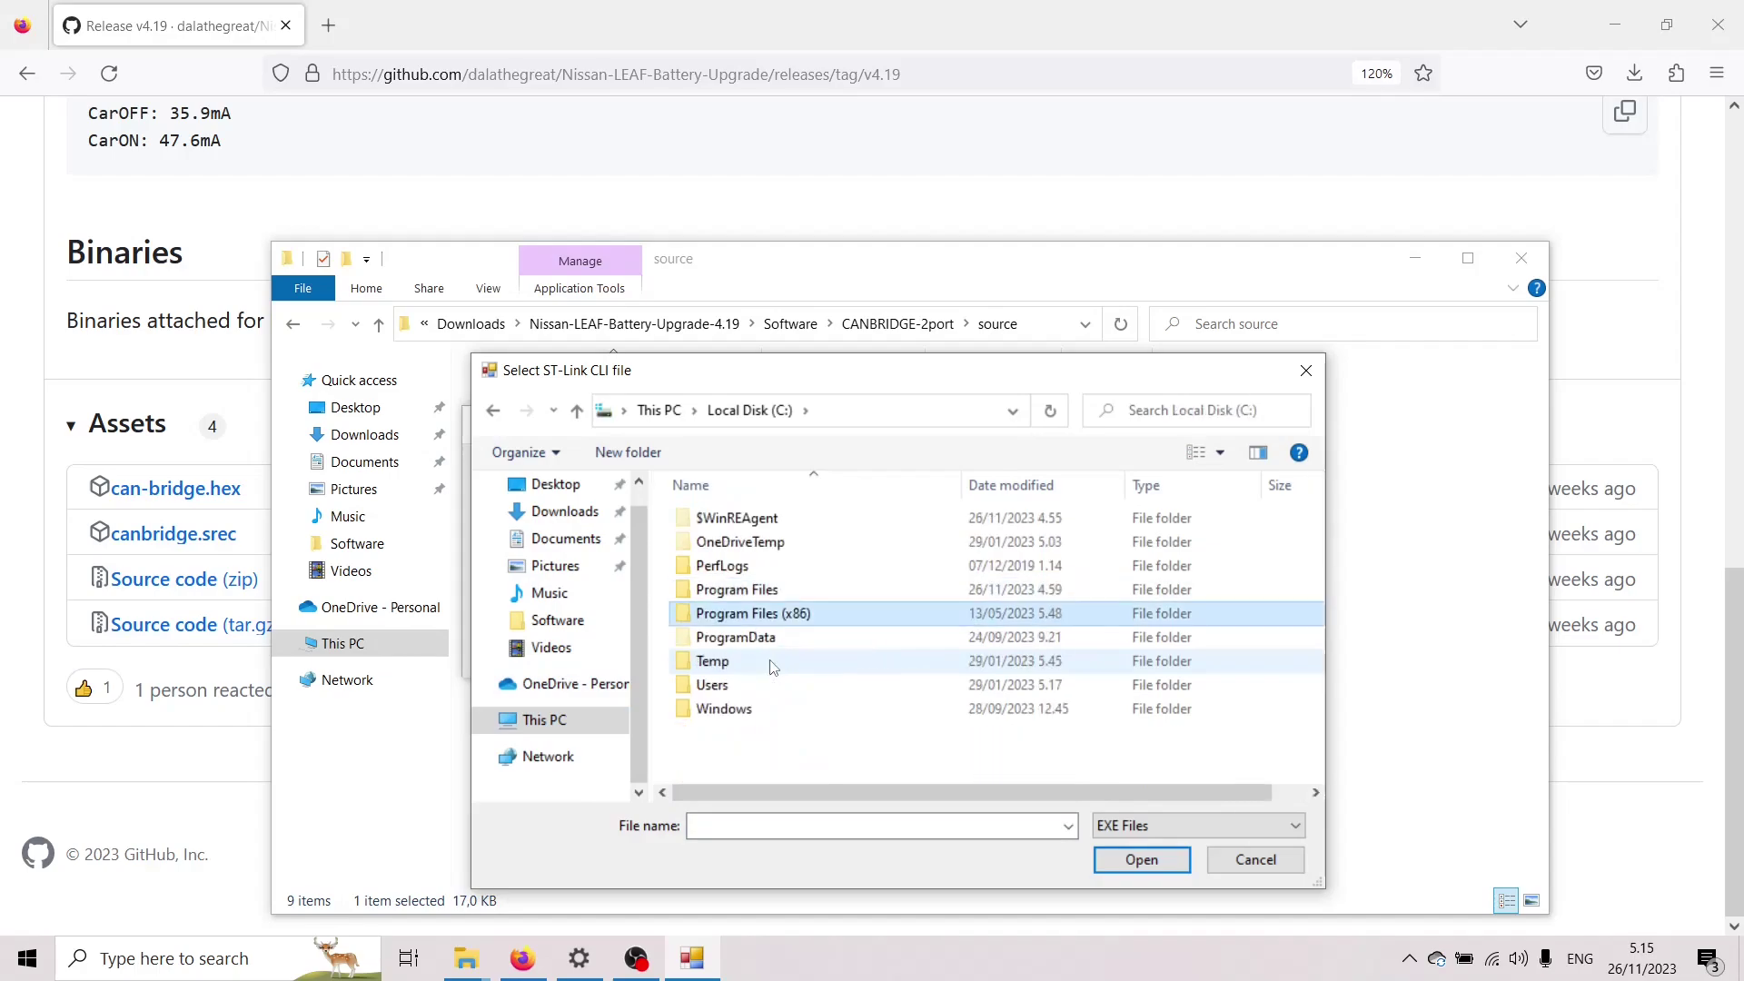
key("Return")
scroll(777, 677, "down", 5)
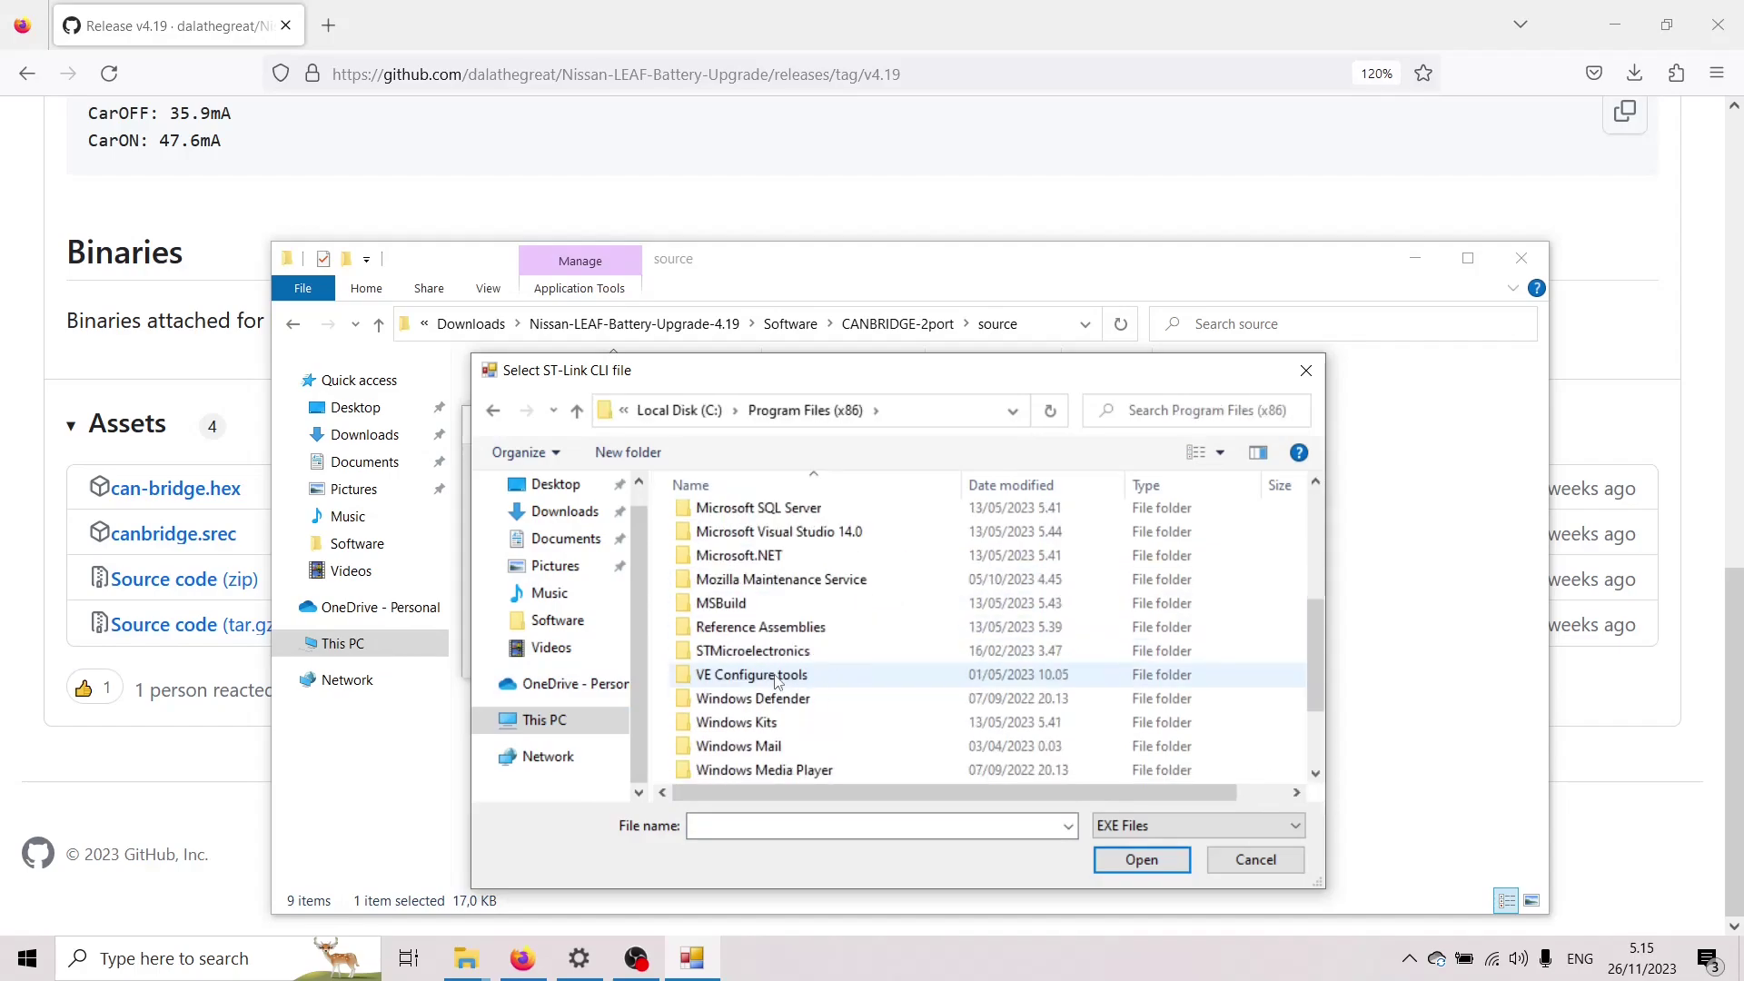
scroll(777, 680, "down", 1)
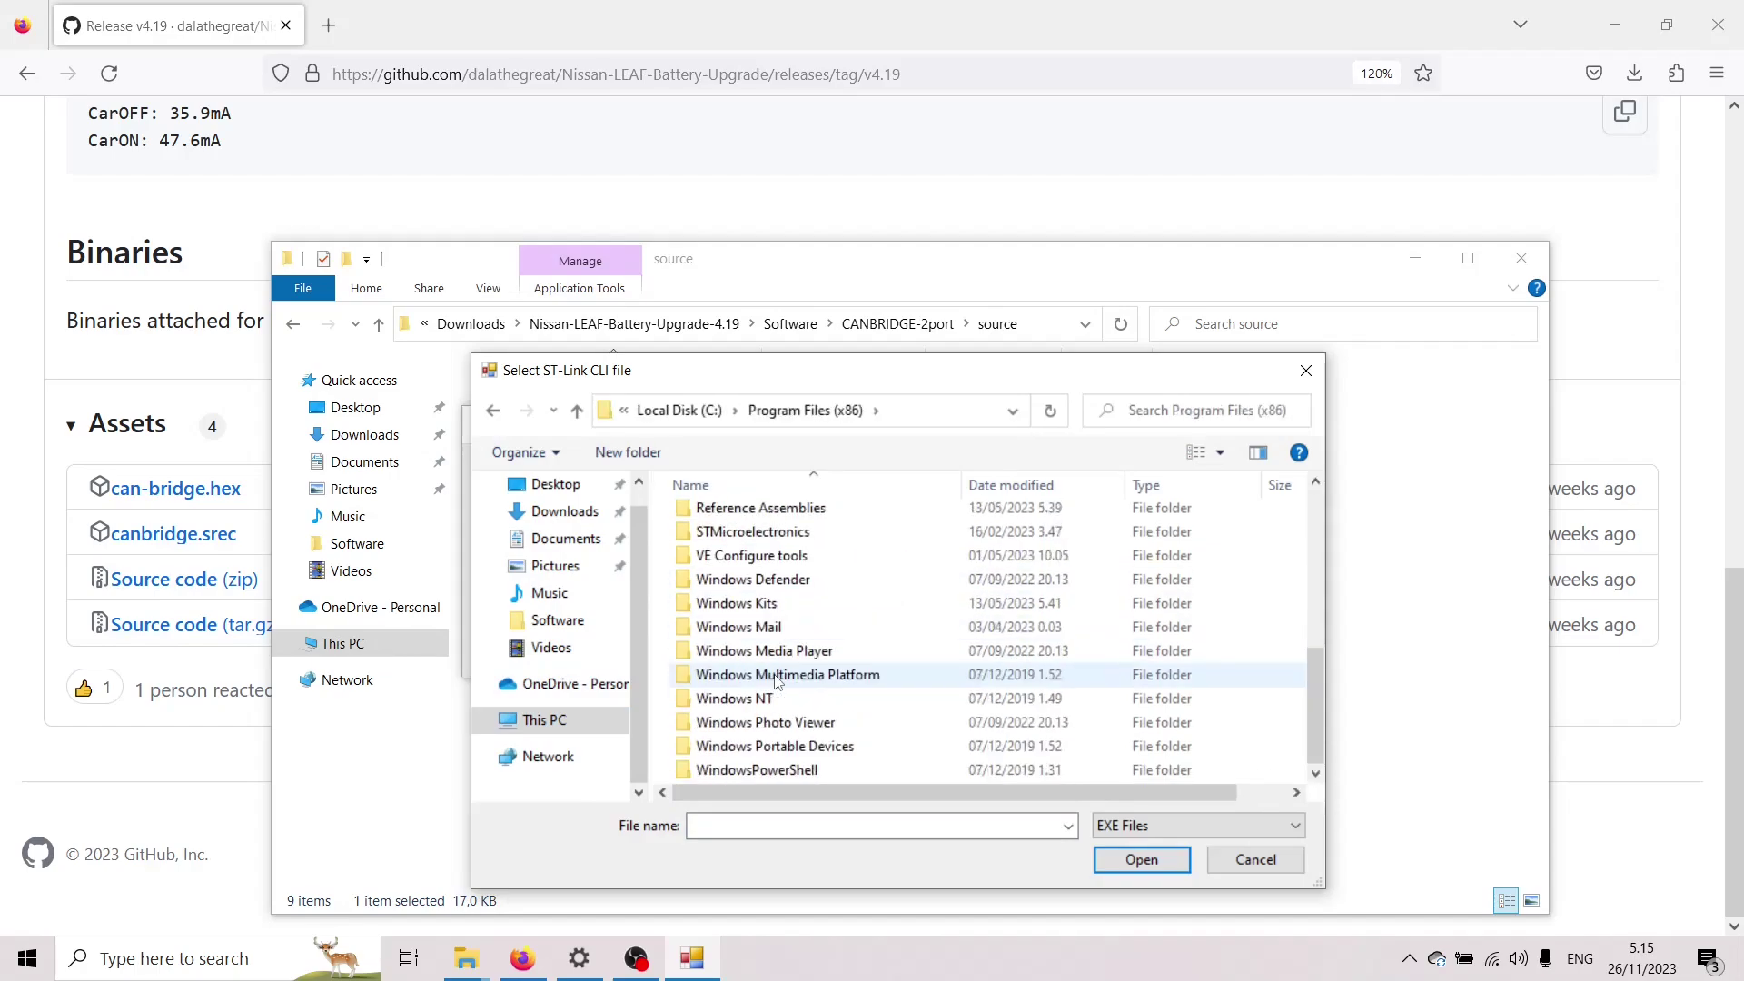
double_click(771, 534)
double_click(751, 525)
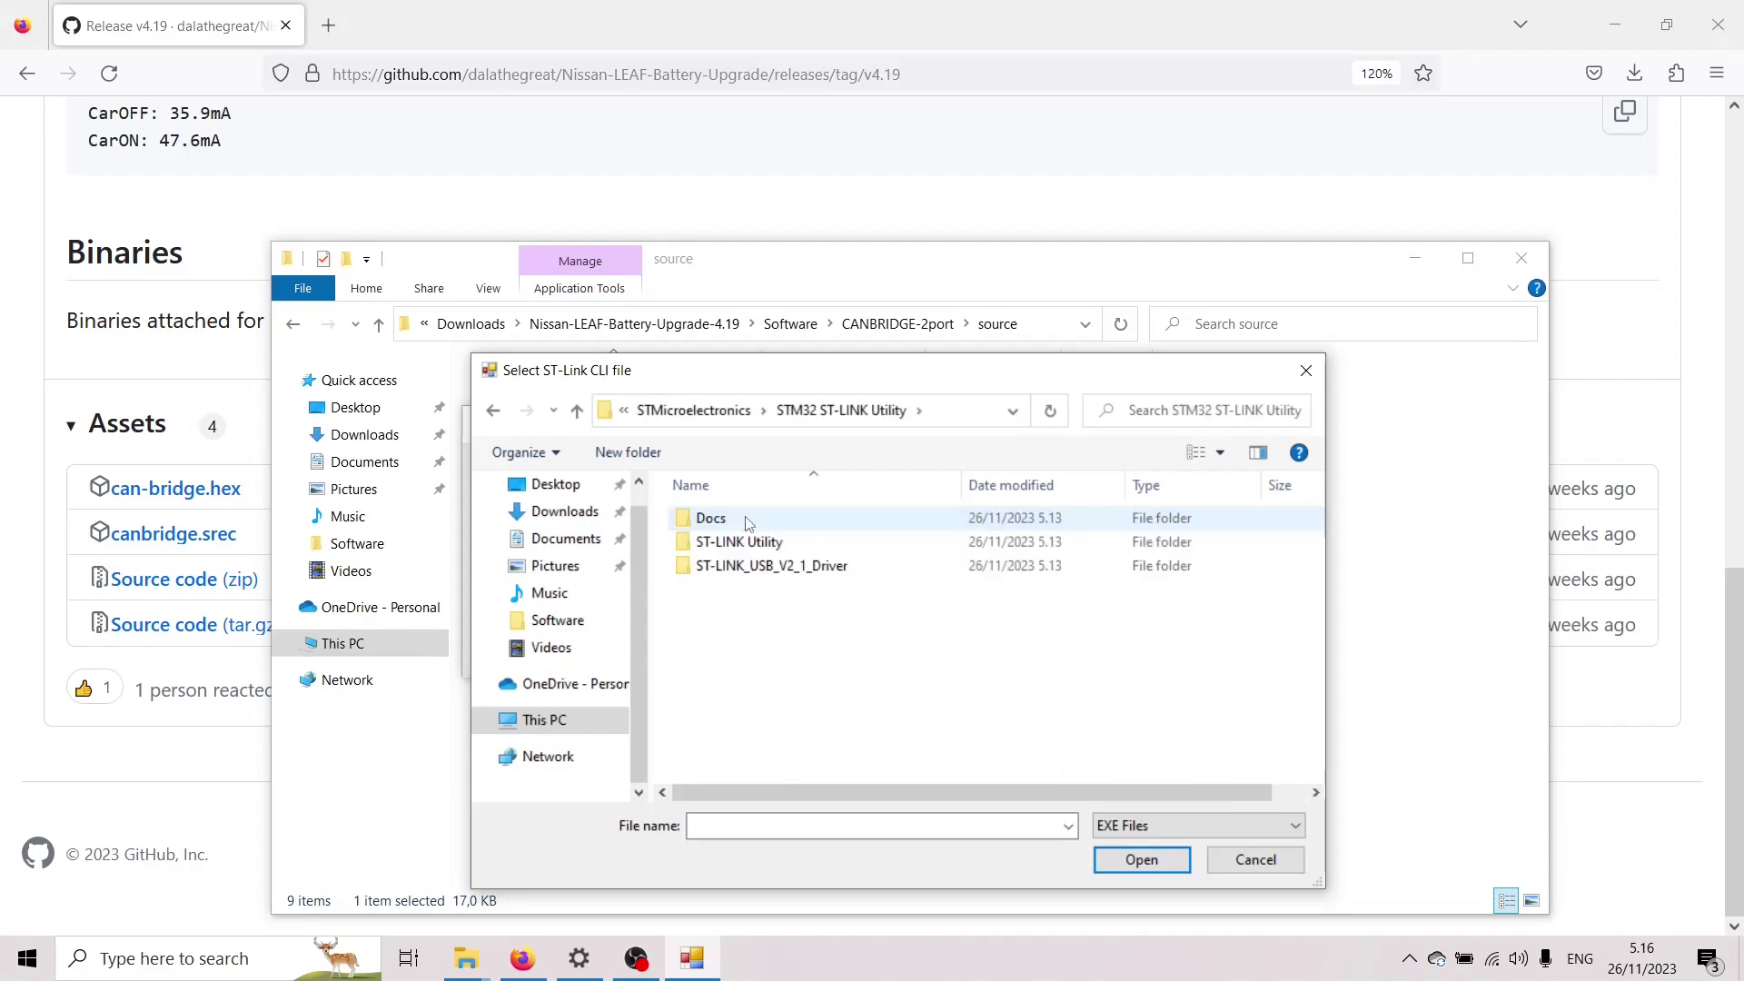
double_click(742, 545)
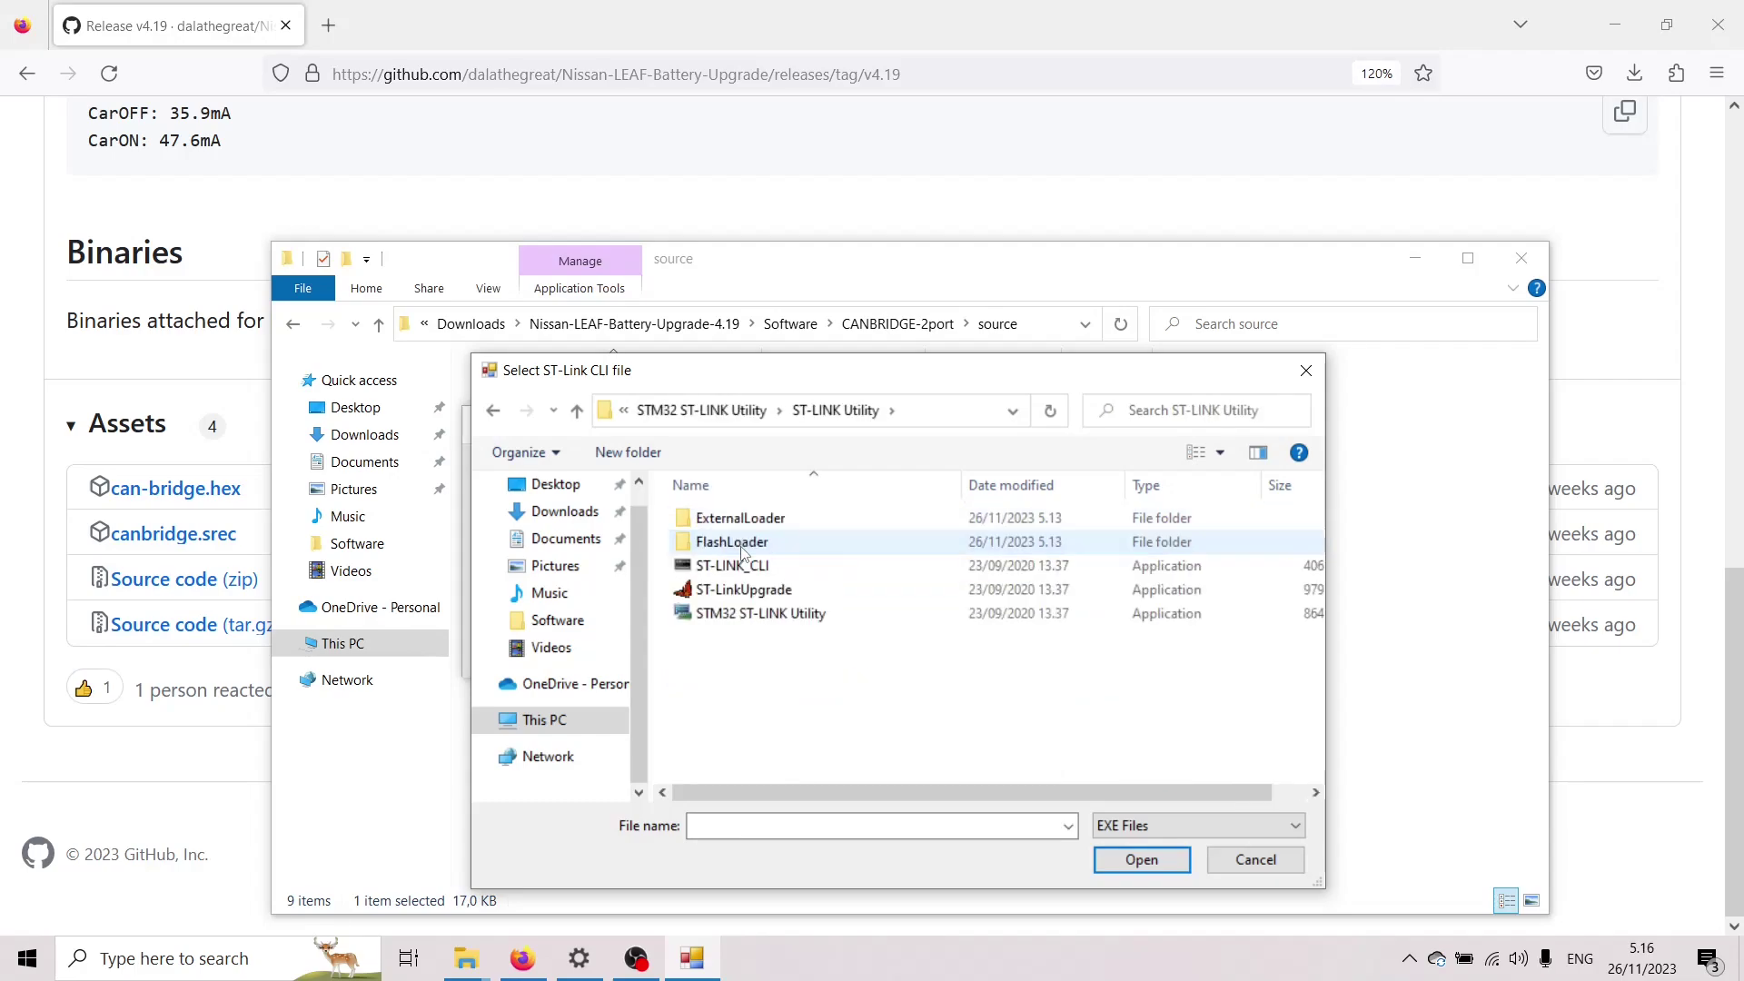
left_click(727, 566)
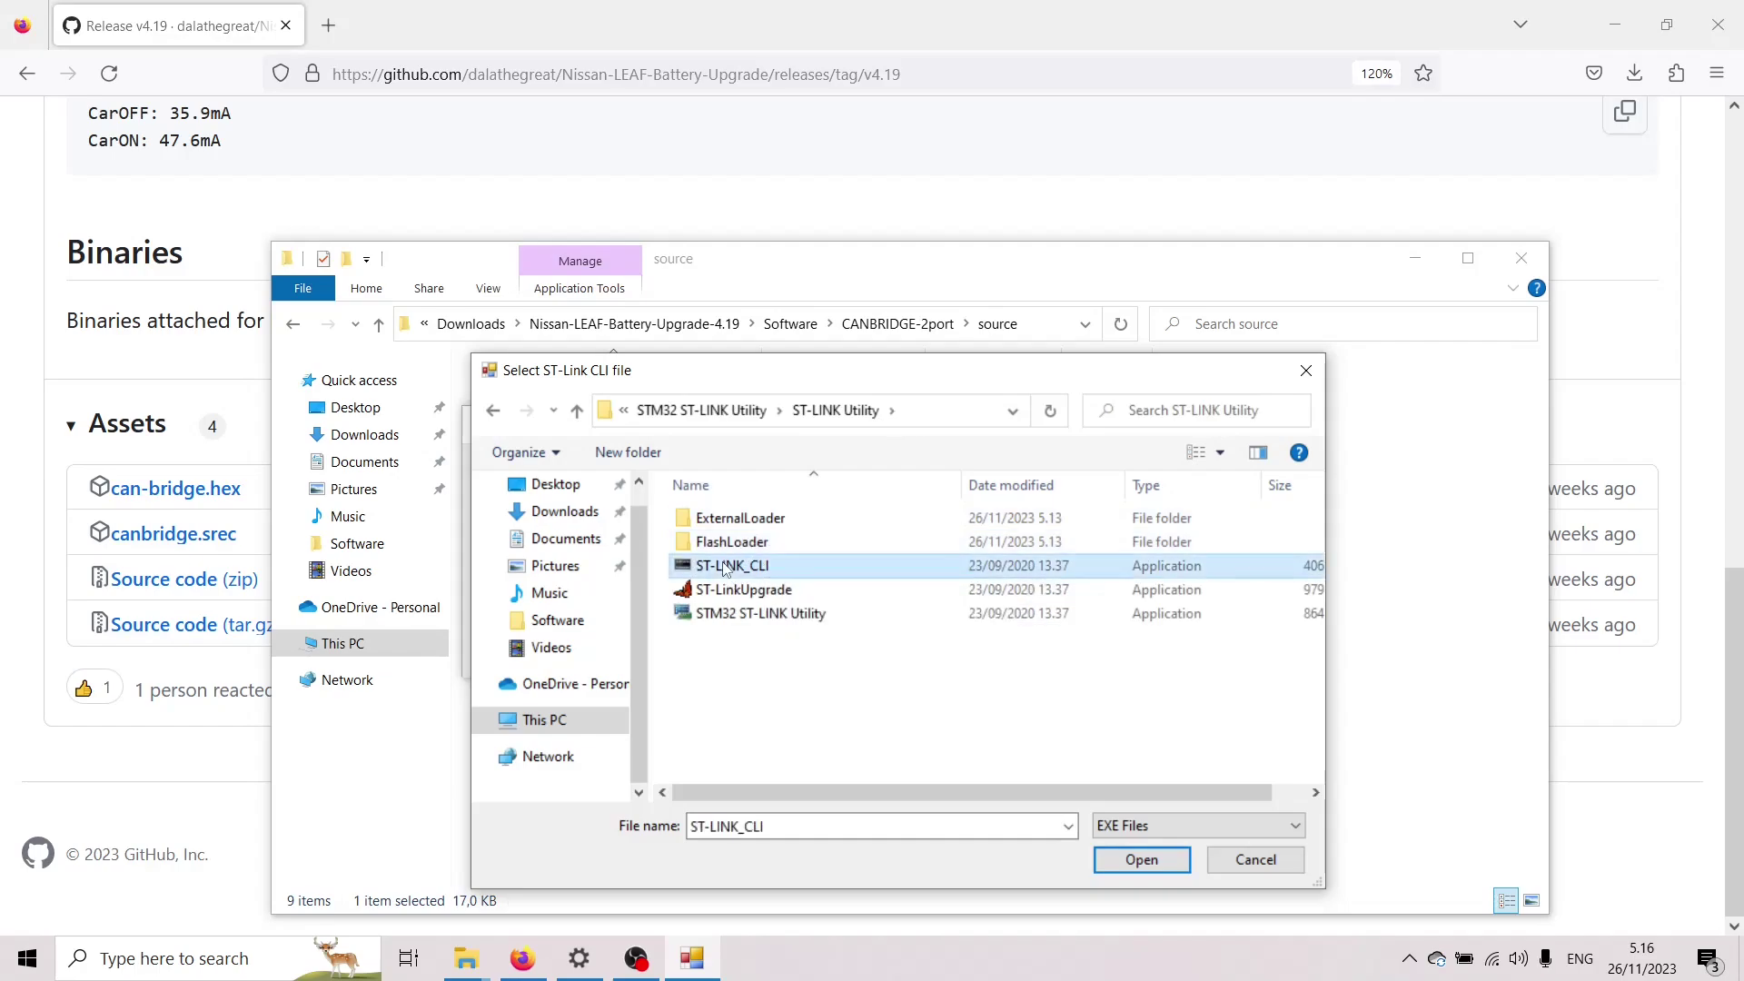
left_click(1131, 860)
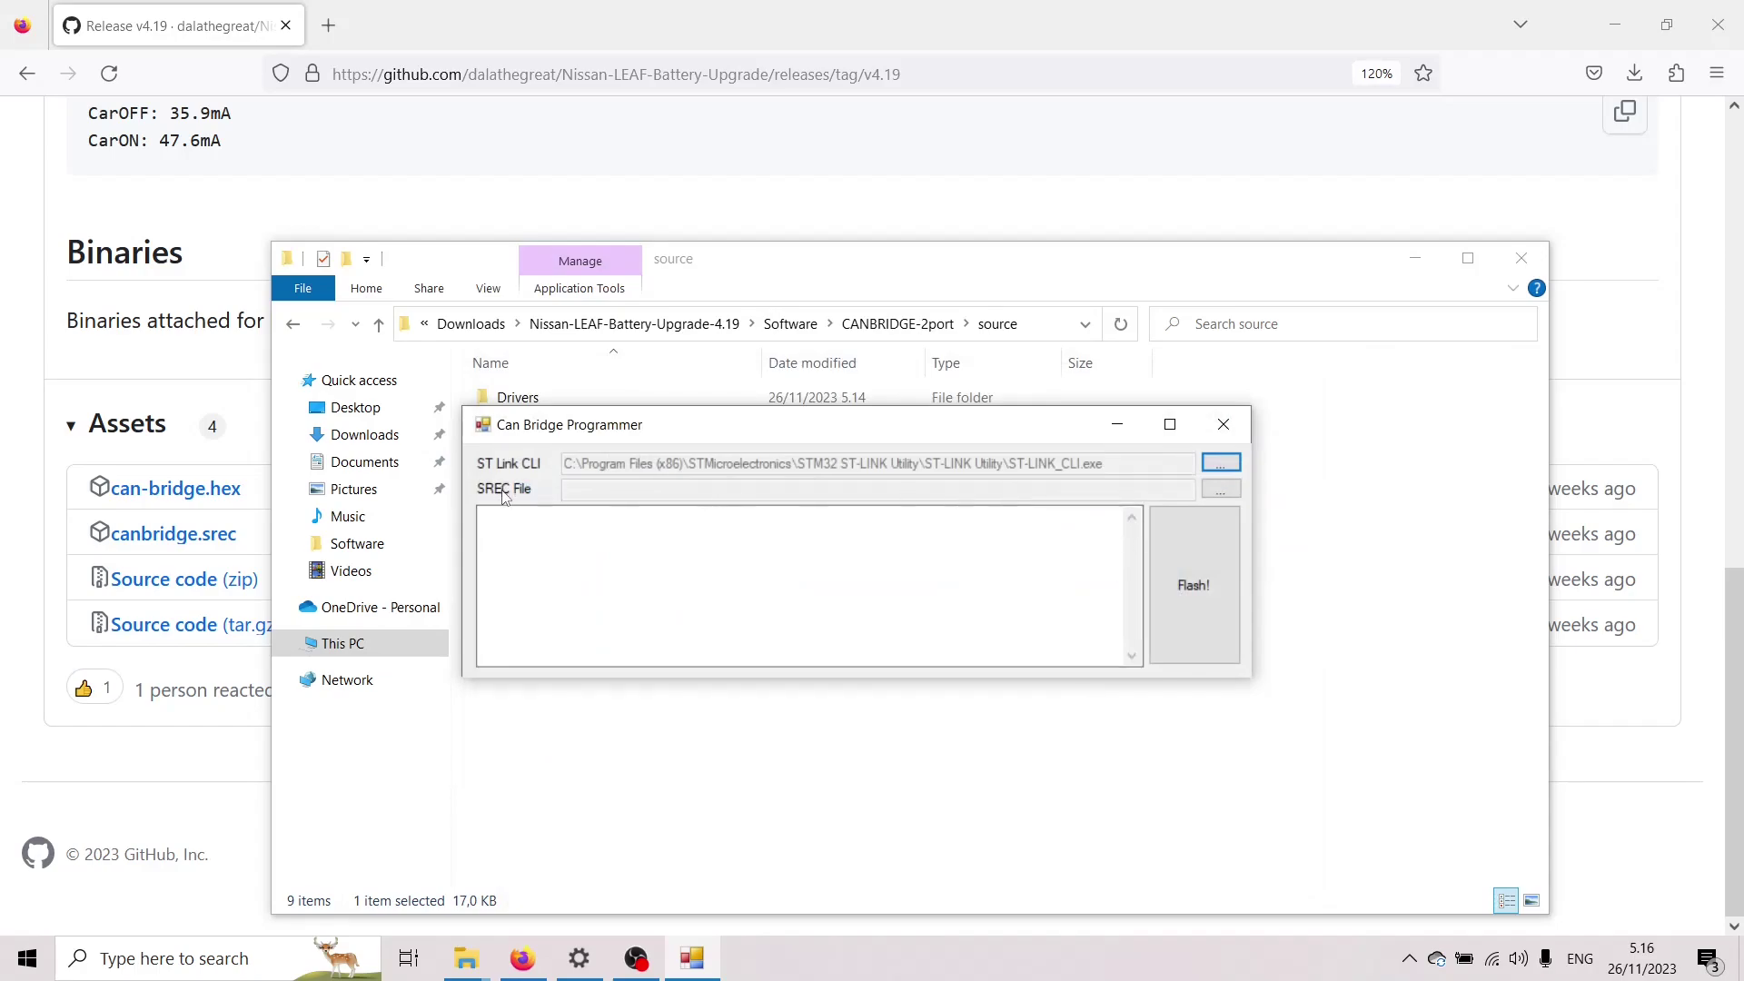
- Load canbridge.srec from Downloads as the SREC file and flash it to the CAN bridge
left_click(1221, 489)
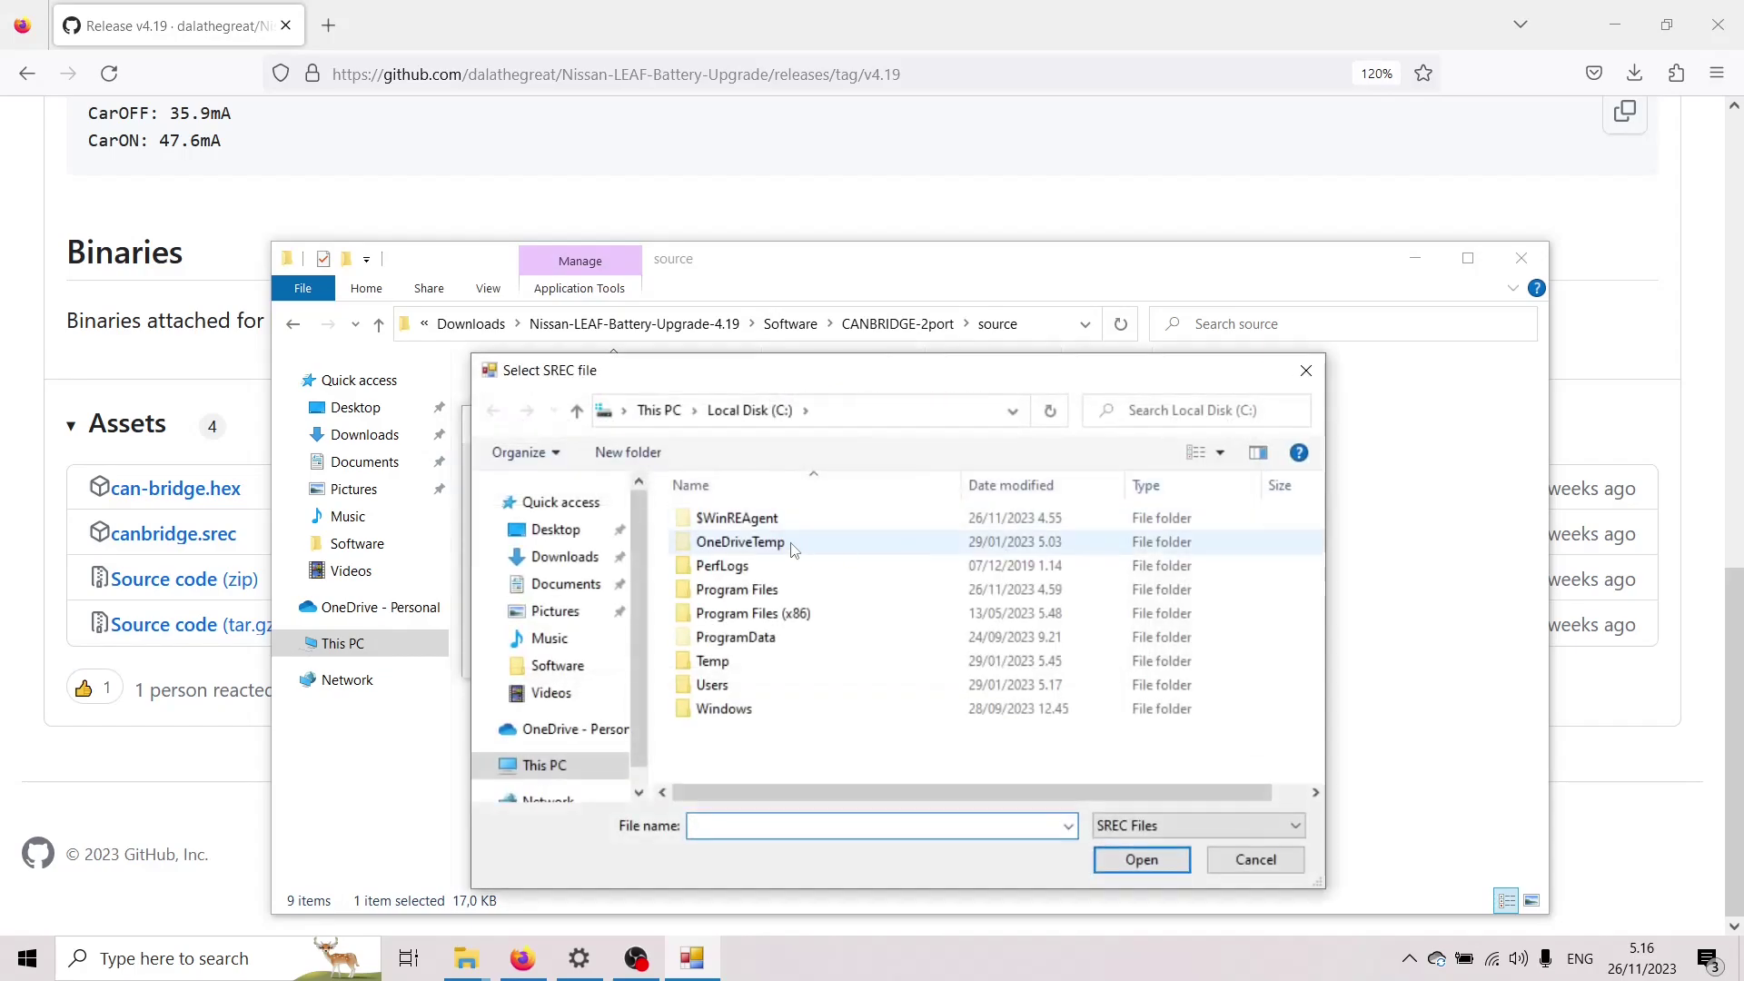
left_click(564, 556)
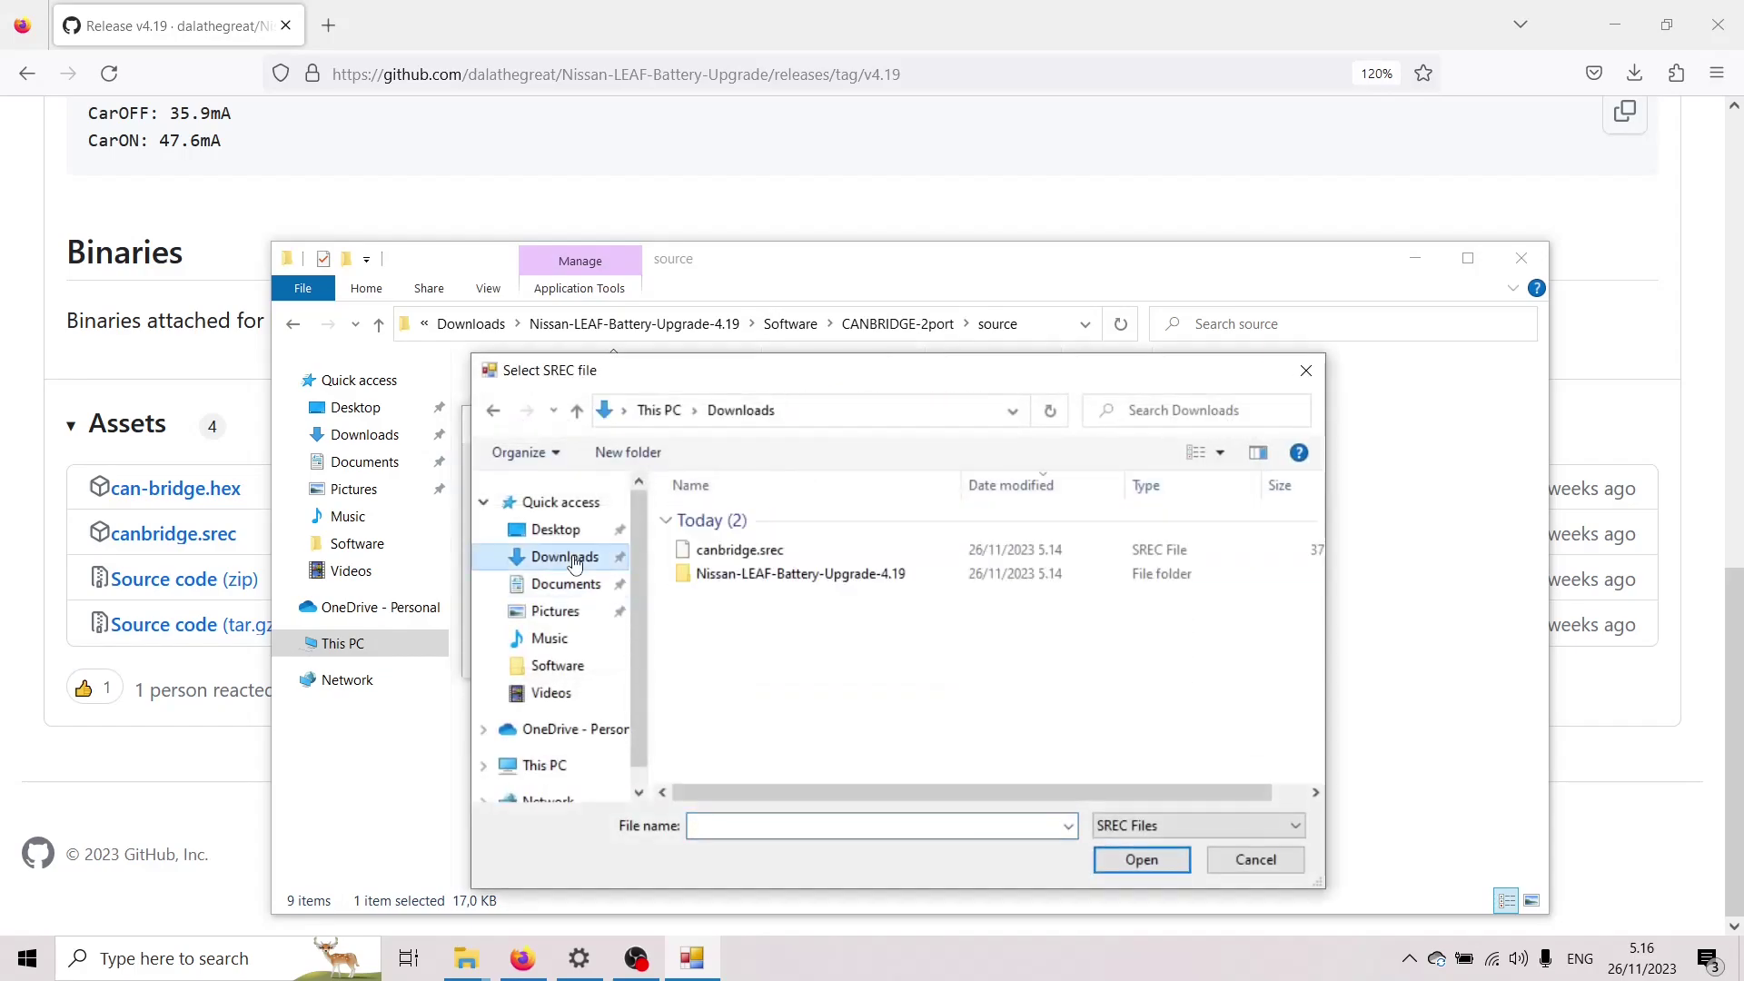
double_click(761, 551)
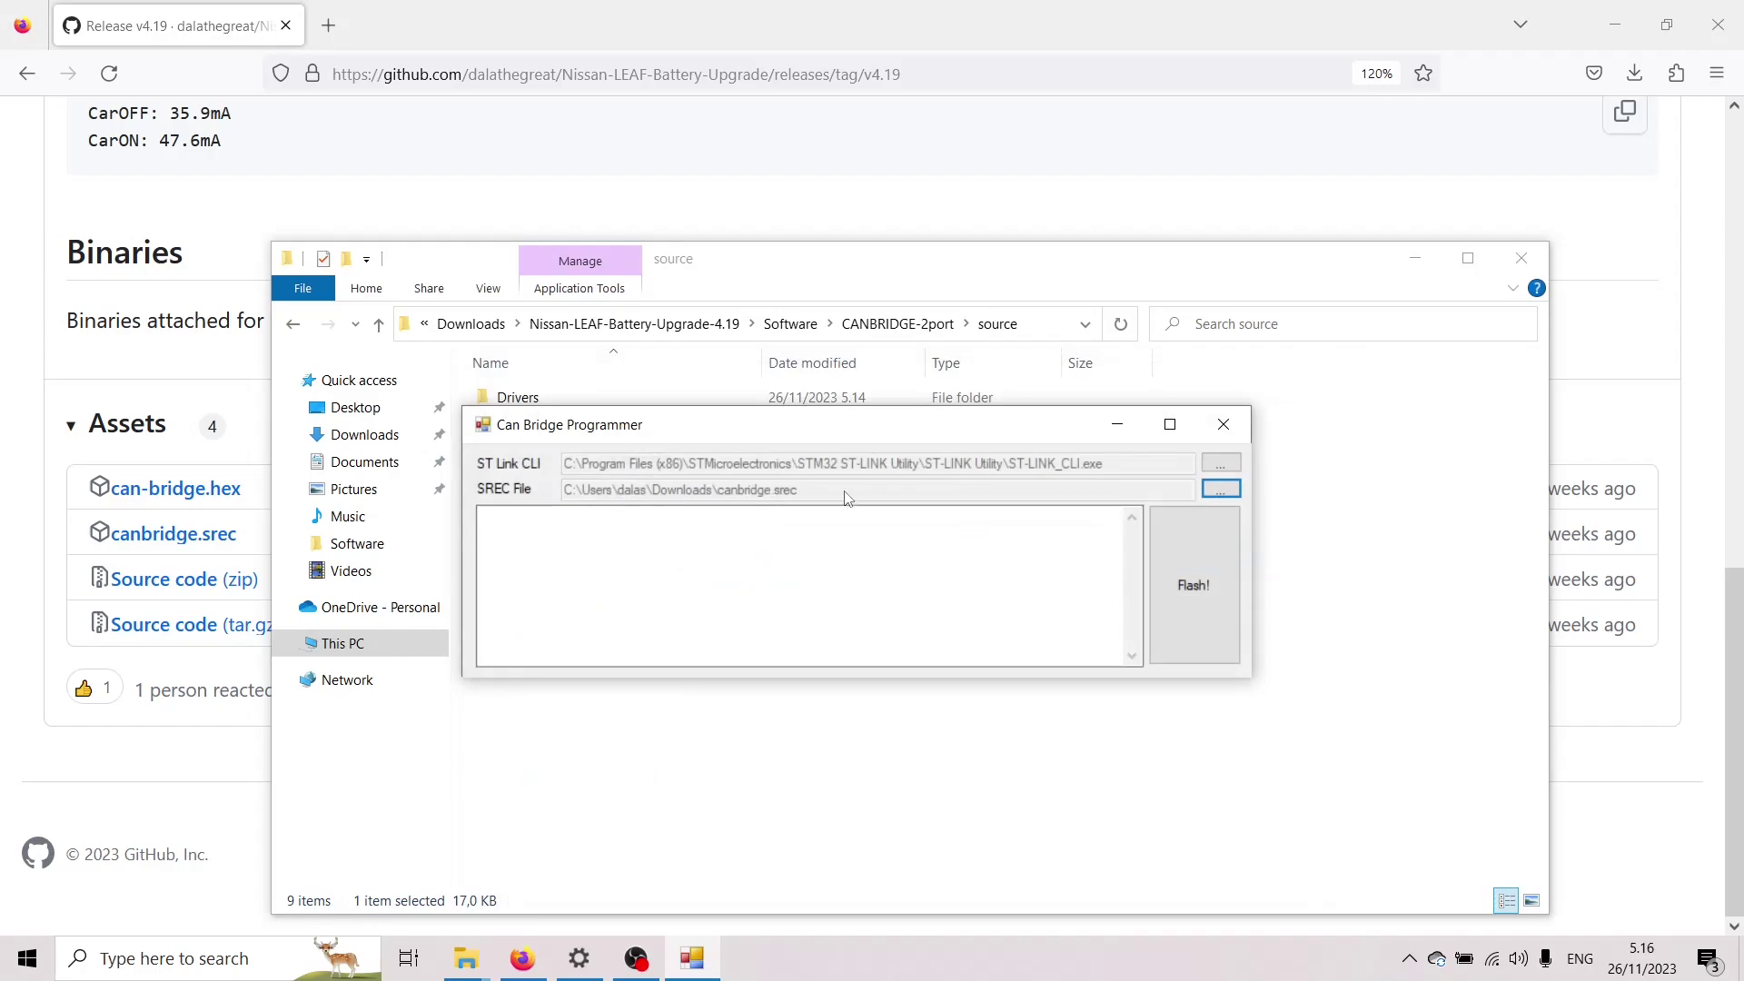
left_click(1198, 598)
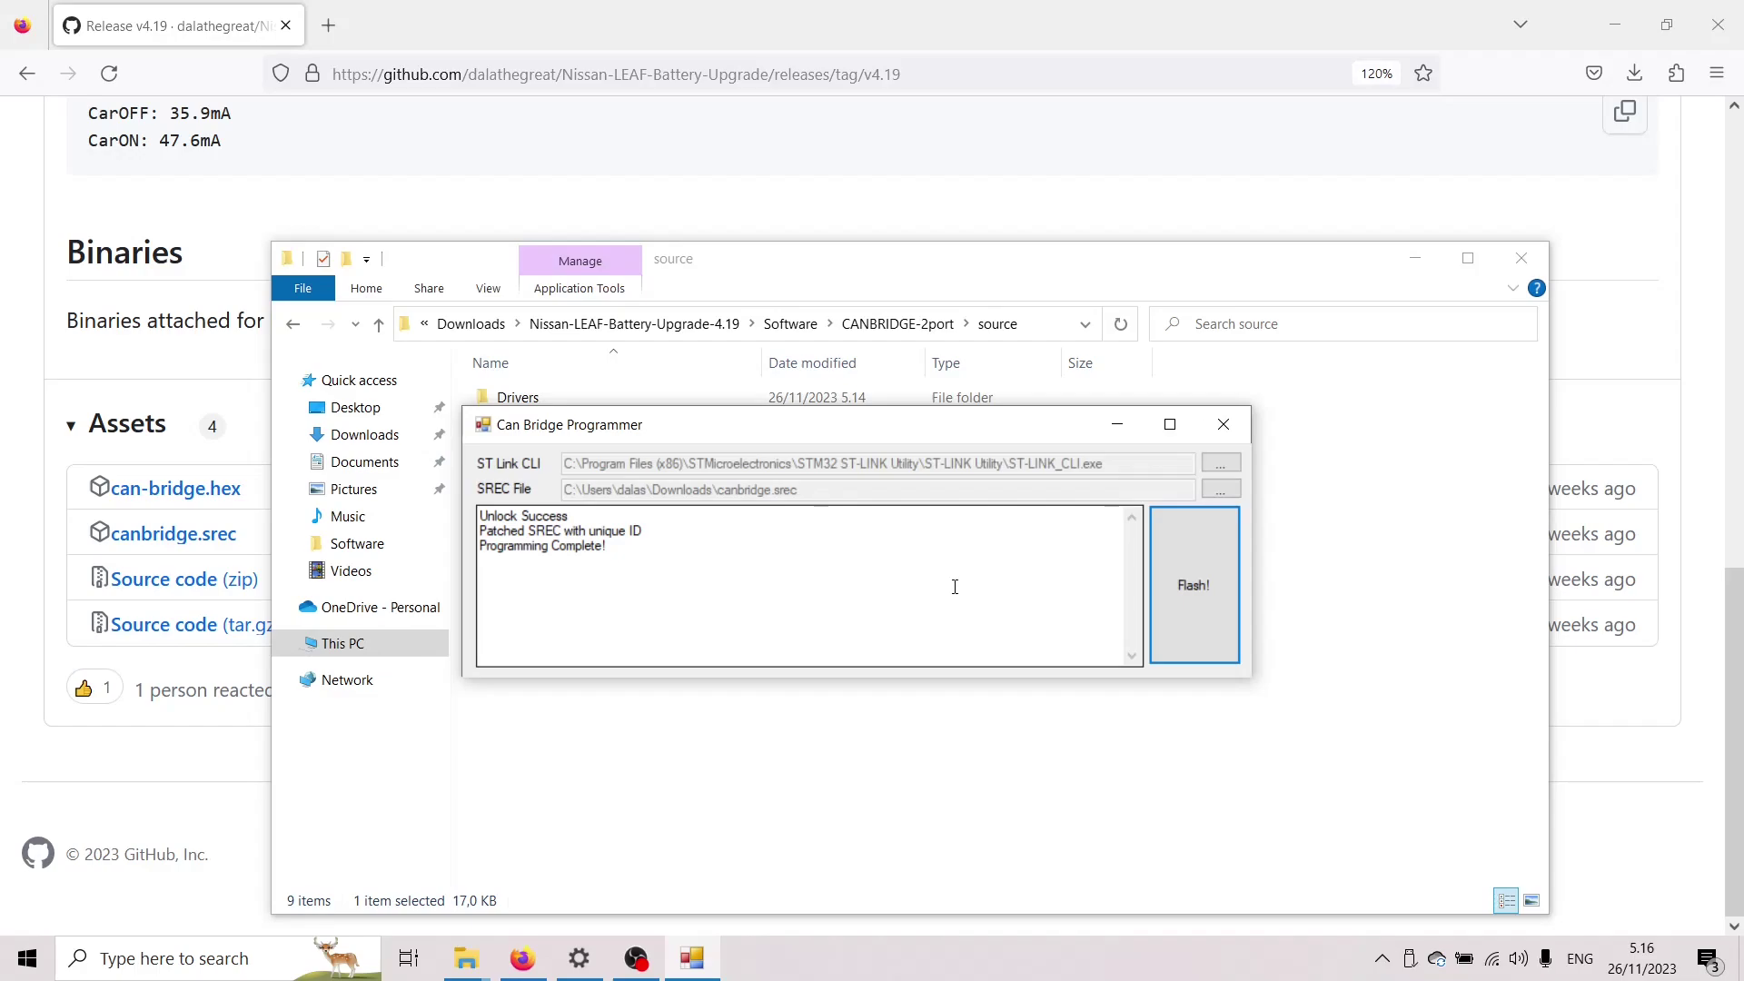
left_click(1200, 578)
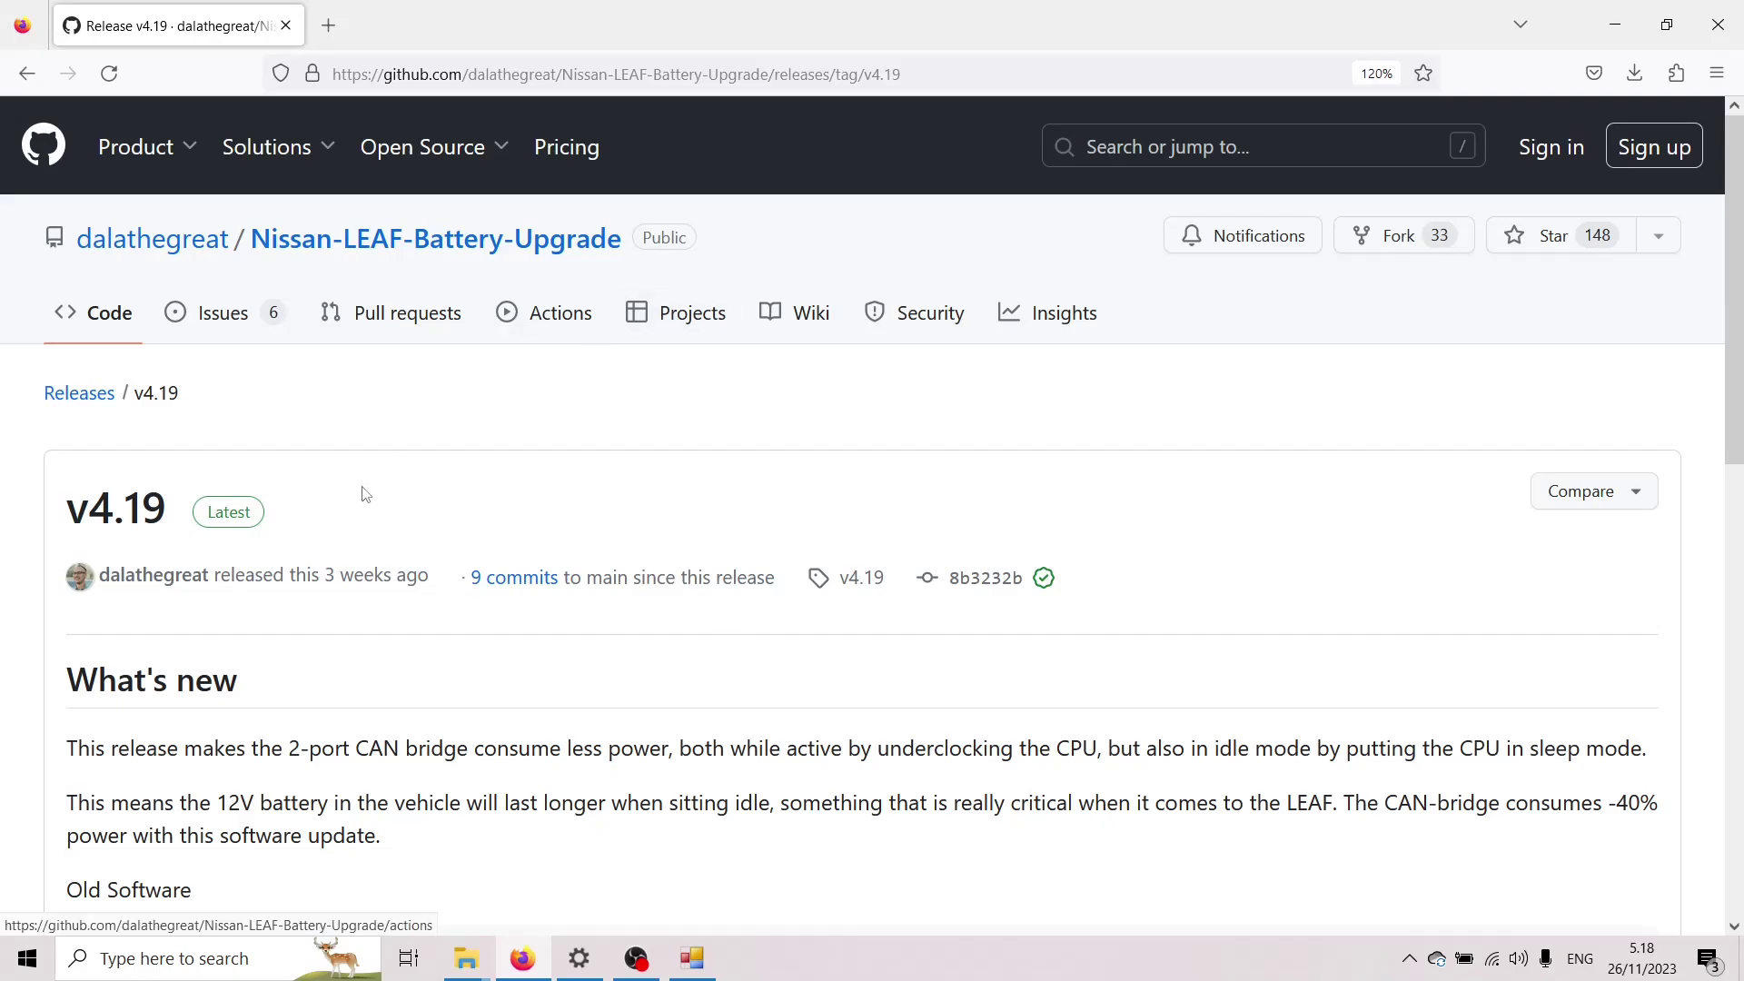
- Examine the v4.19 release notes in Firefox for the CAN bridge's power consumption with the old and new software
scroll(365, 495, "down", 1)
scroll(365, 495, "down", 1)
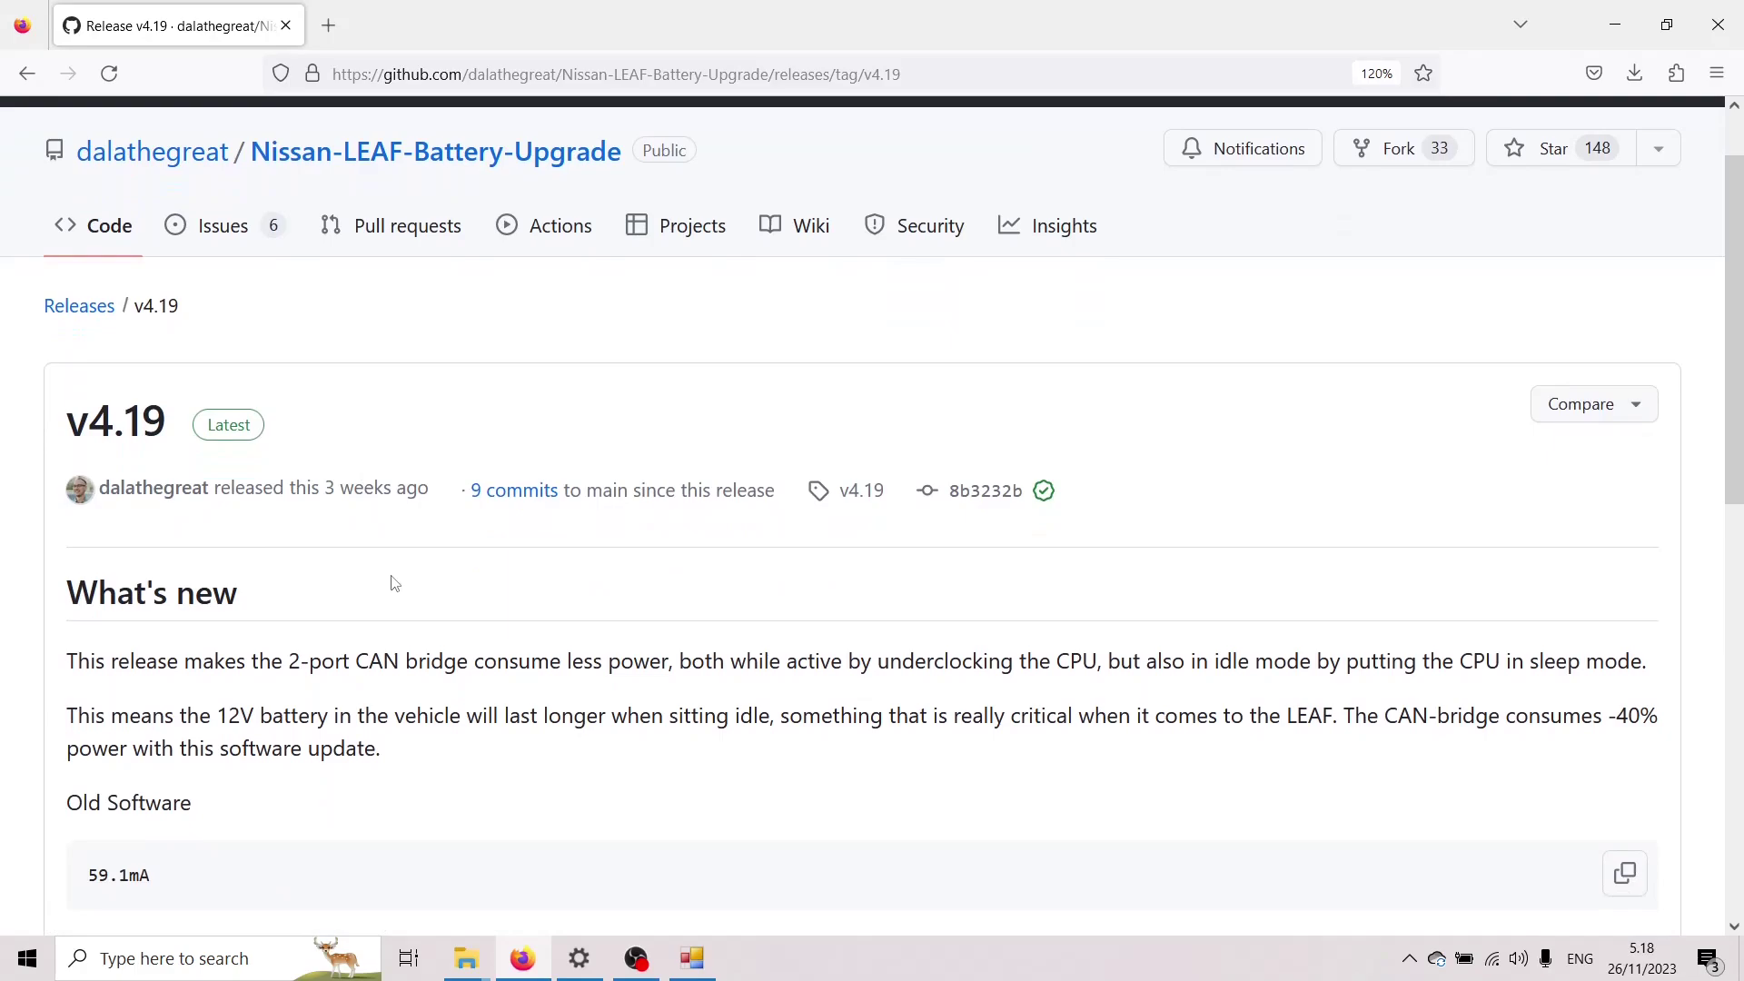
scroll(395, 583, "down", 3)
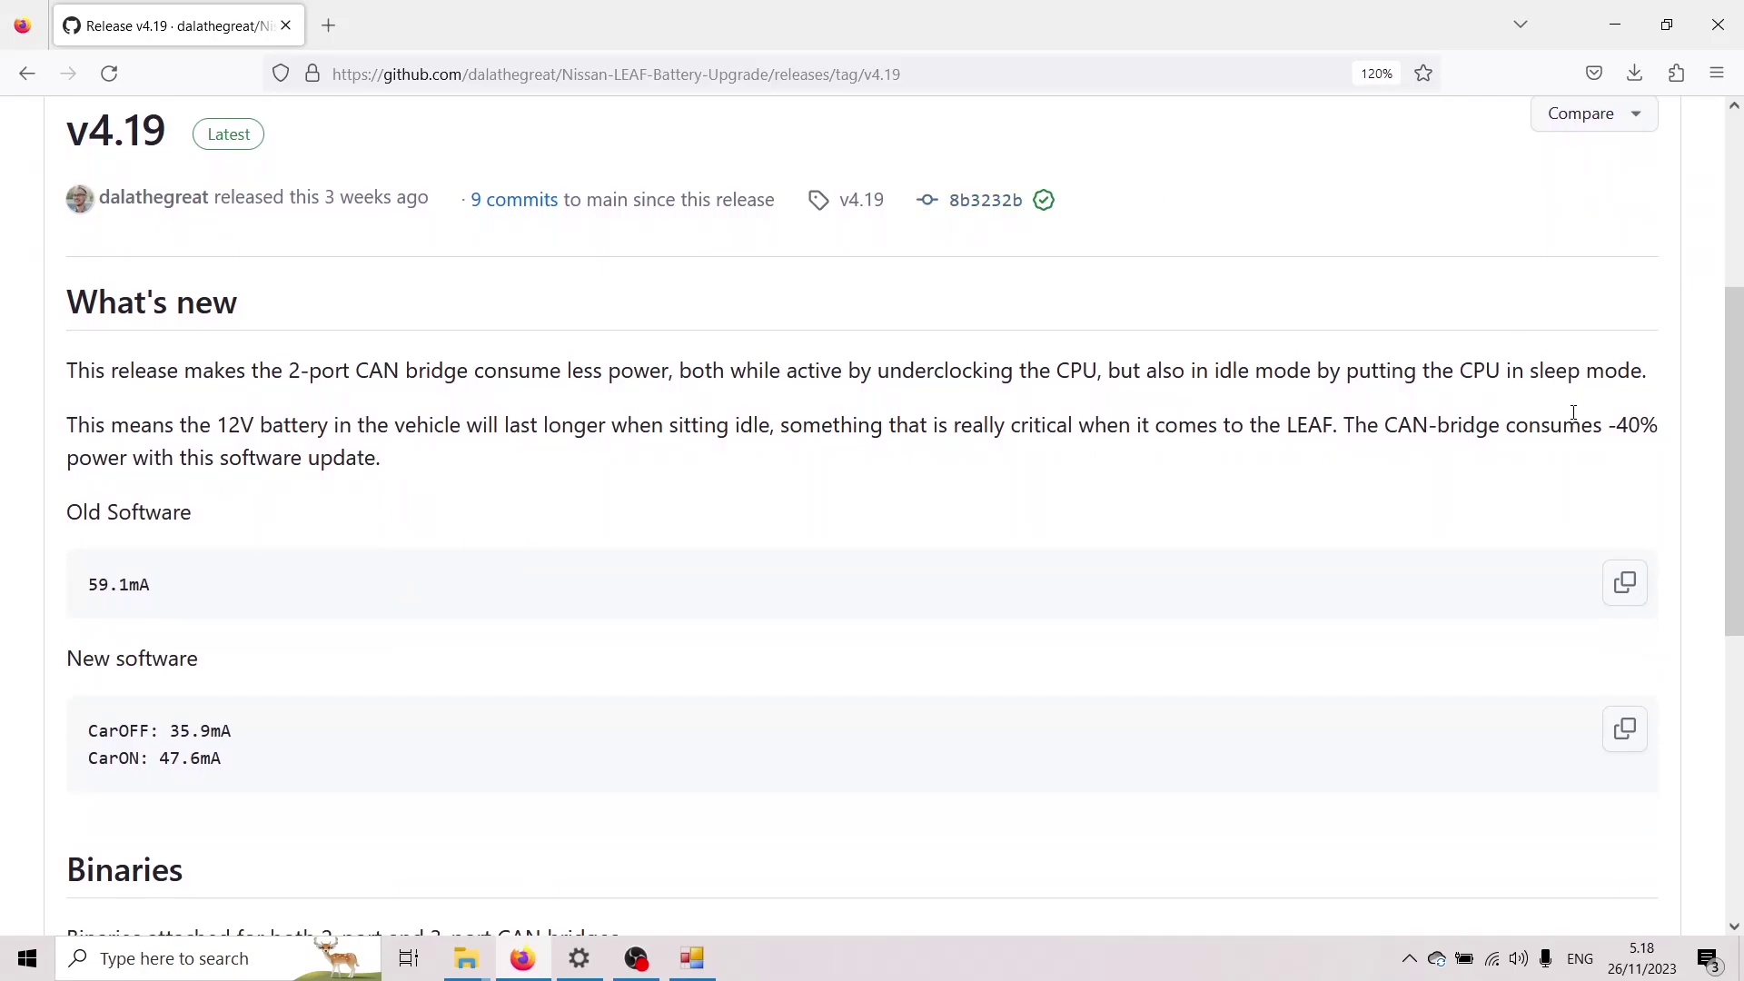
left_click_drag(1345, 420, 1348, 473)
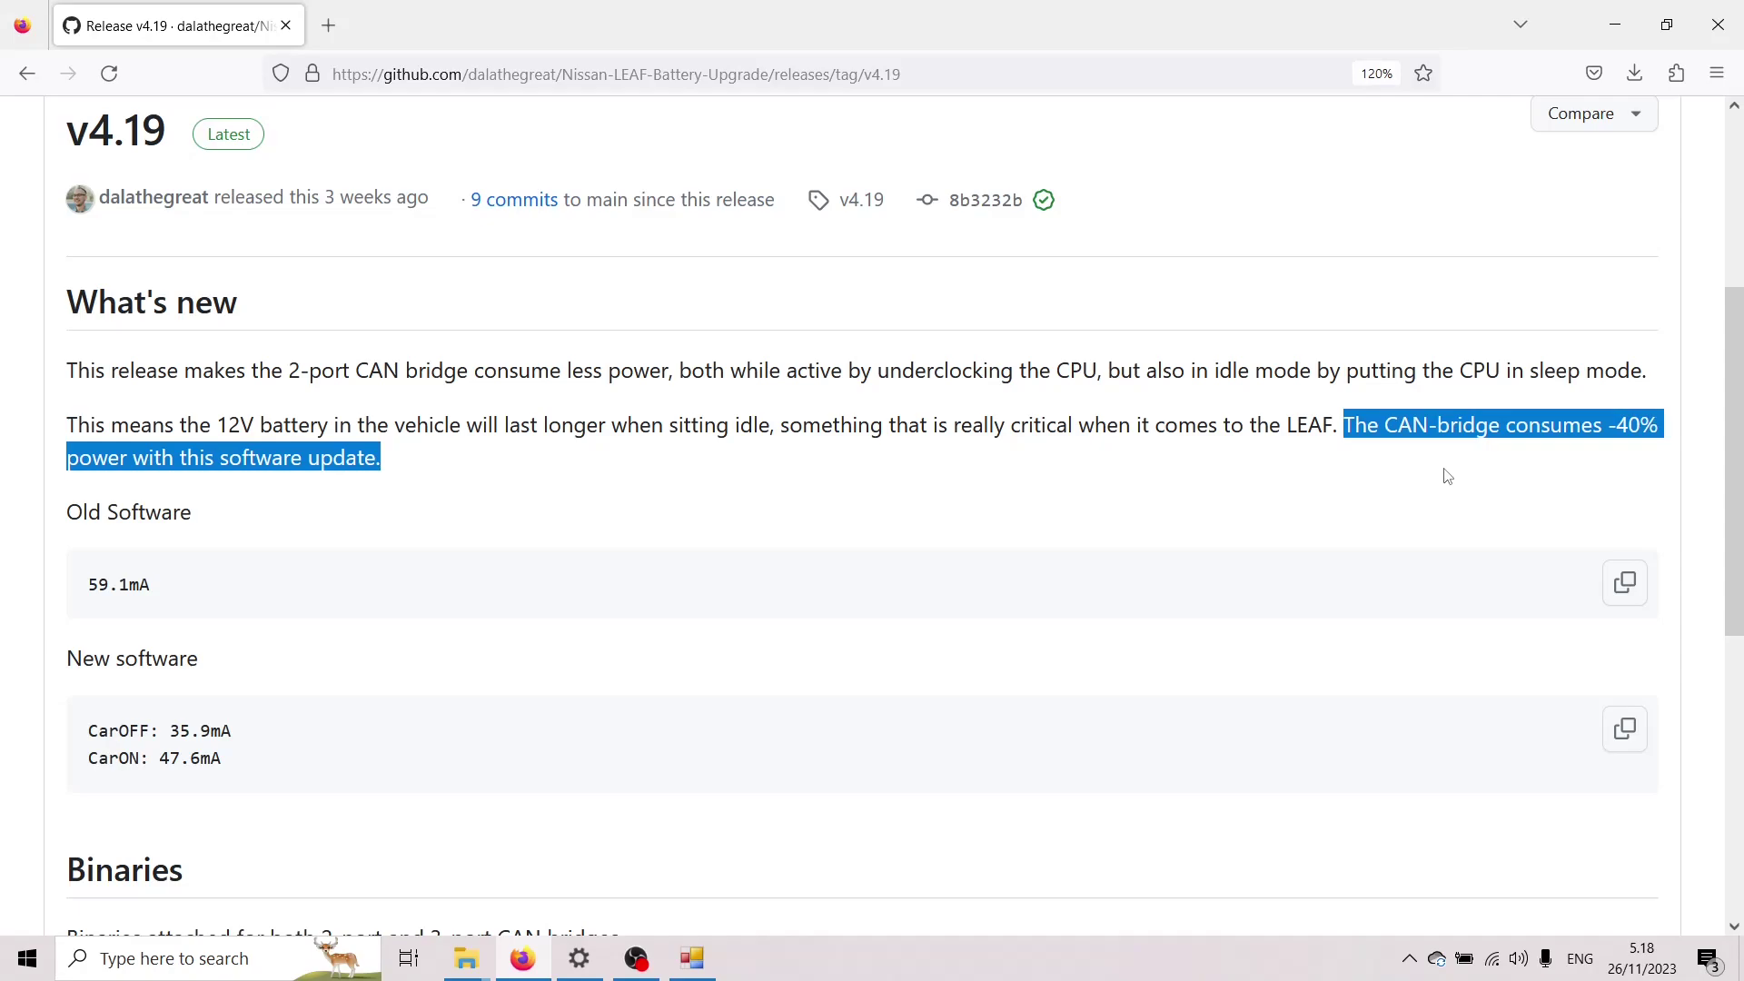
left_click(1143, 486)
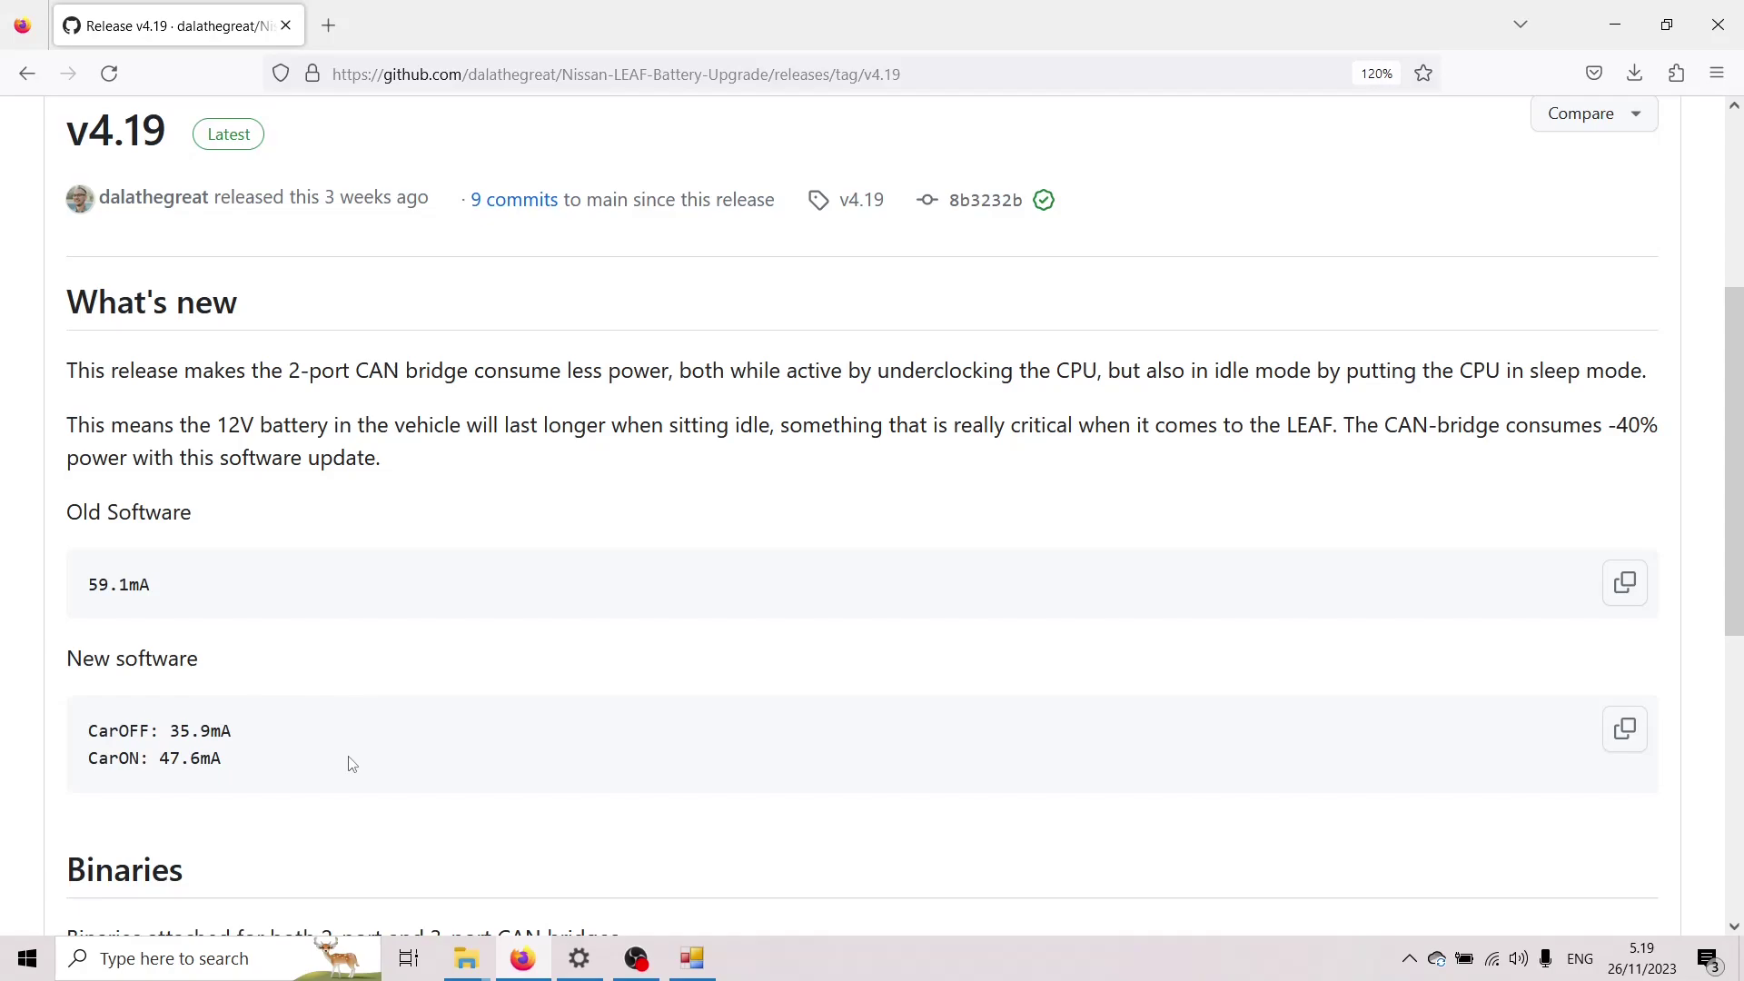
scroll(352, 764, "down", 2)
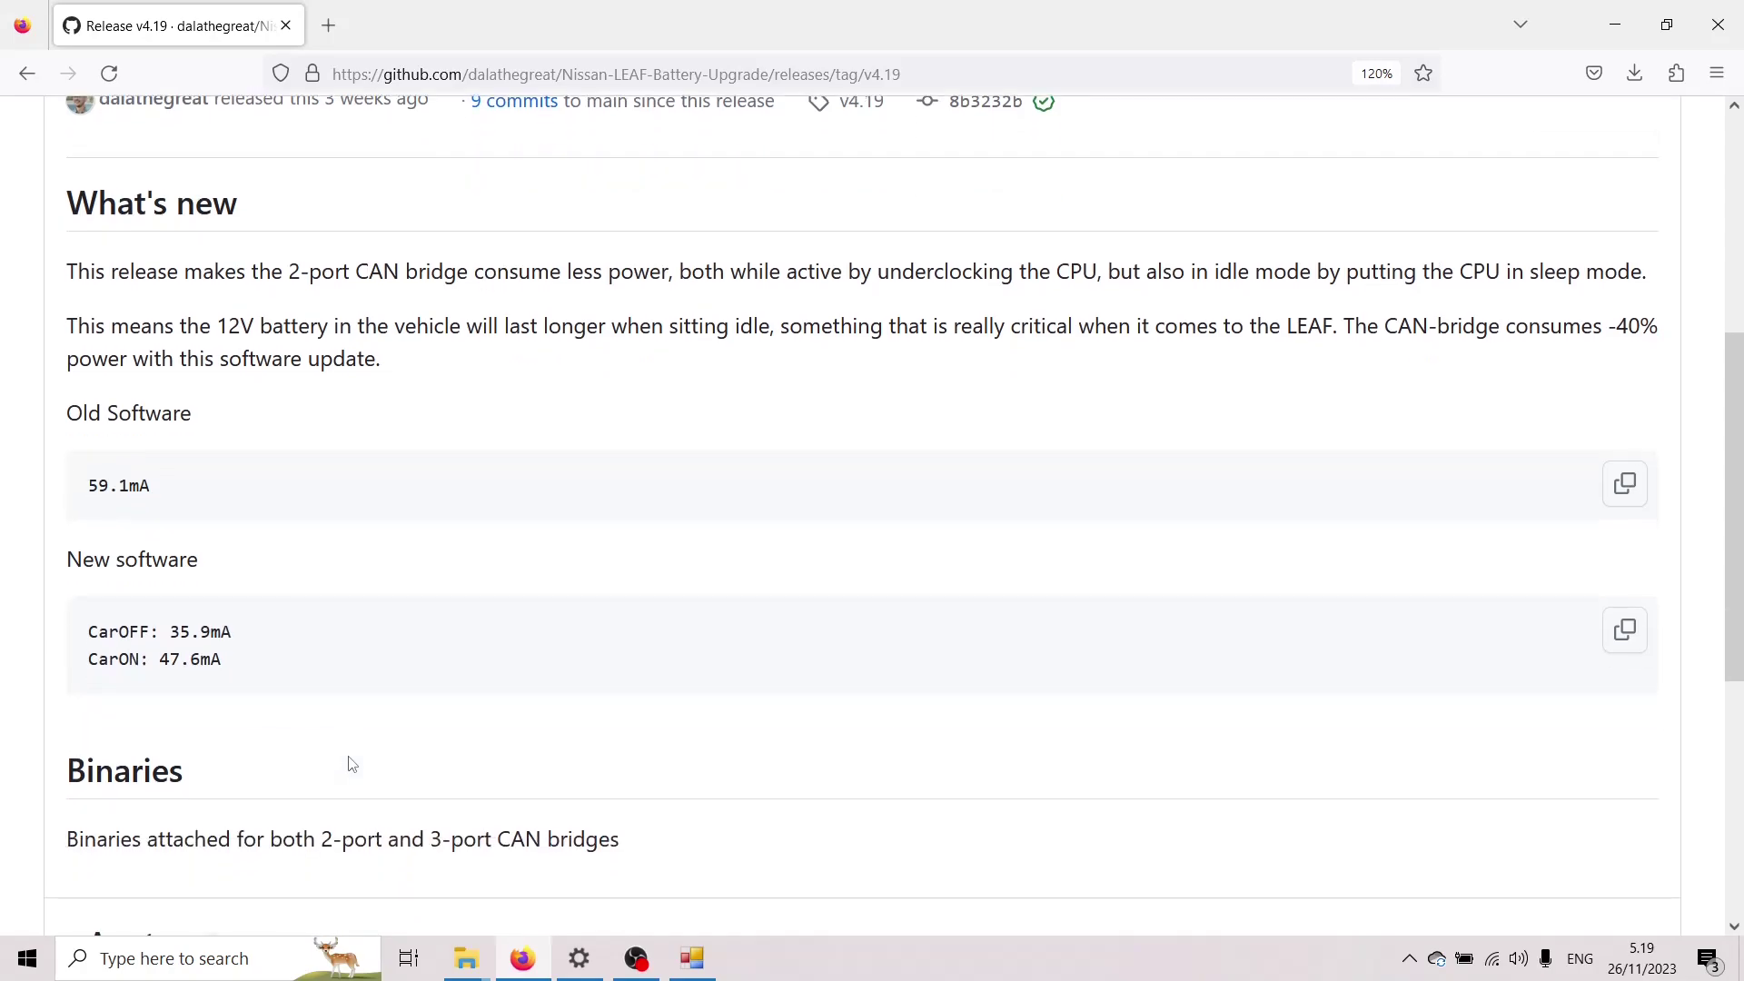
scroll(352, 764, "up", 5)
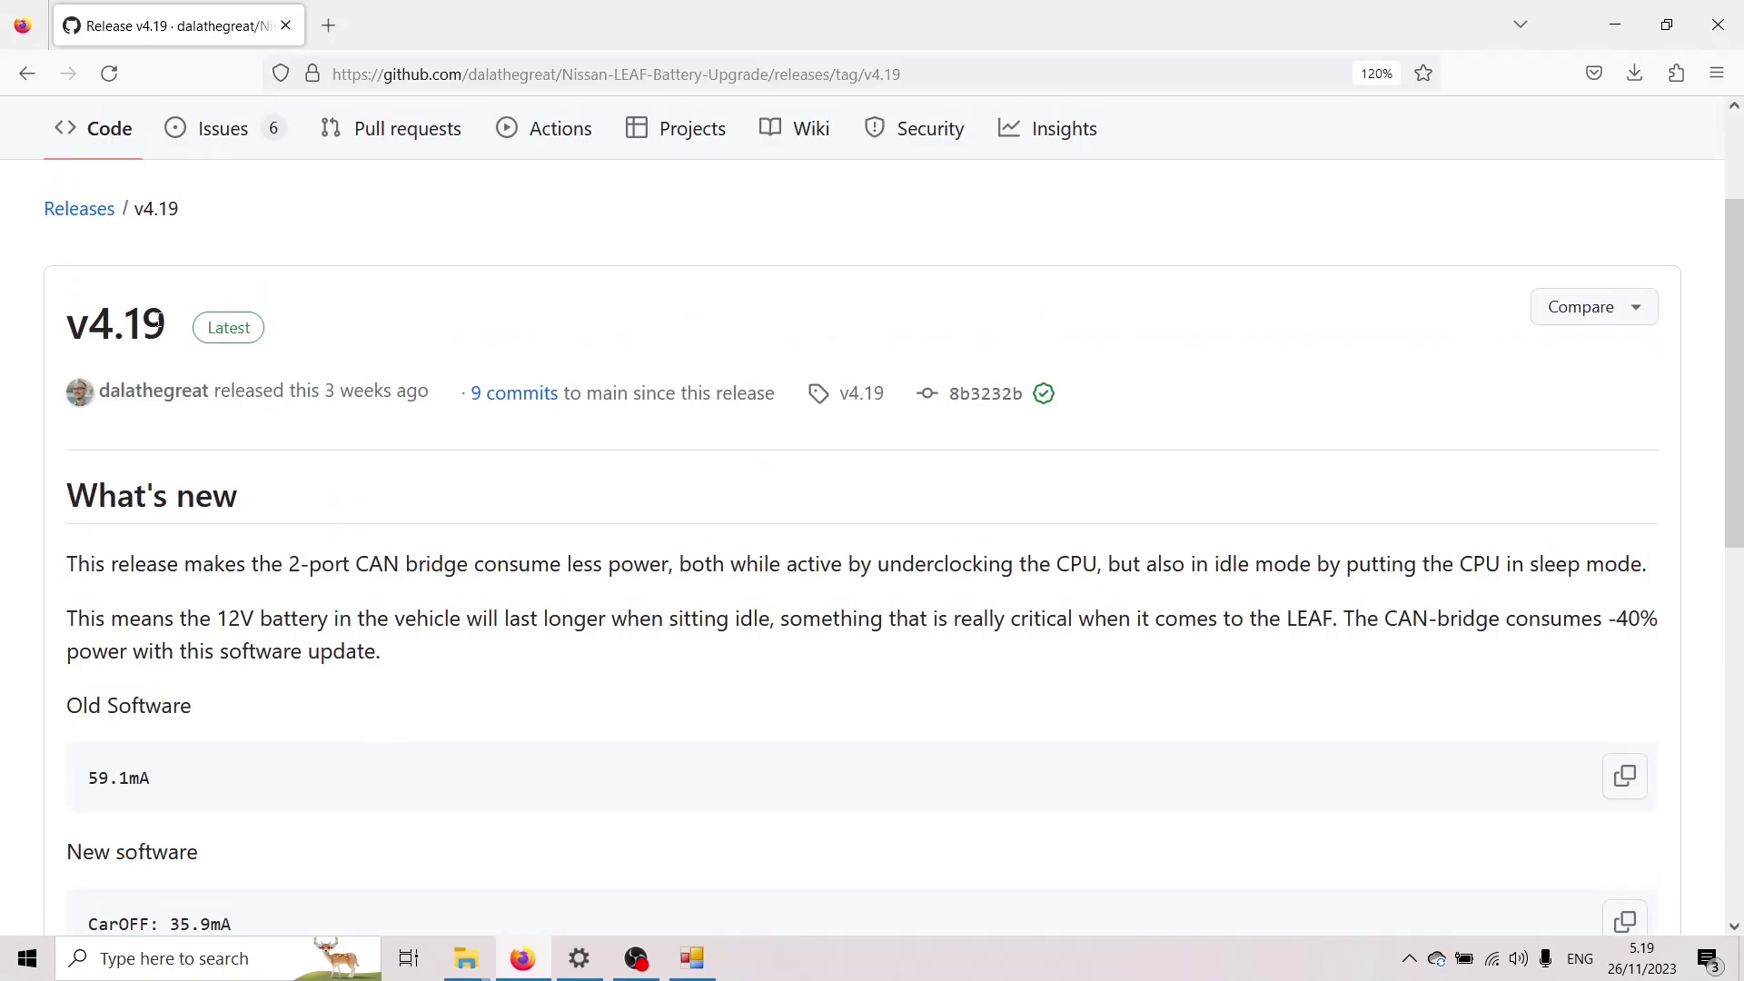
scroll(389, 602, "up", 3)
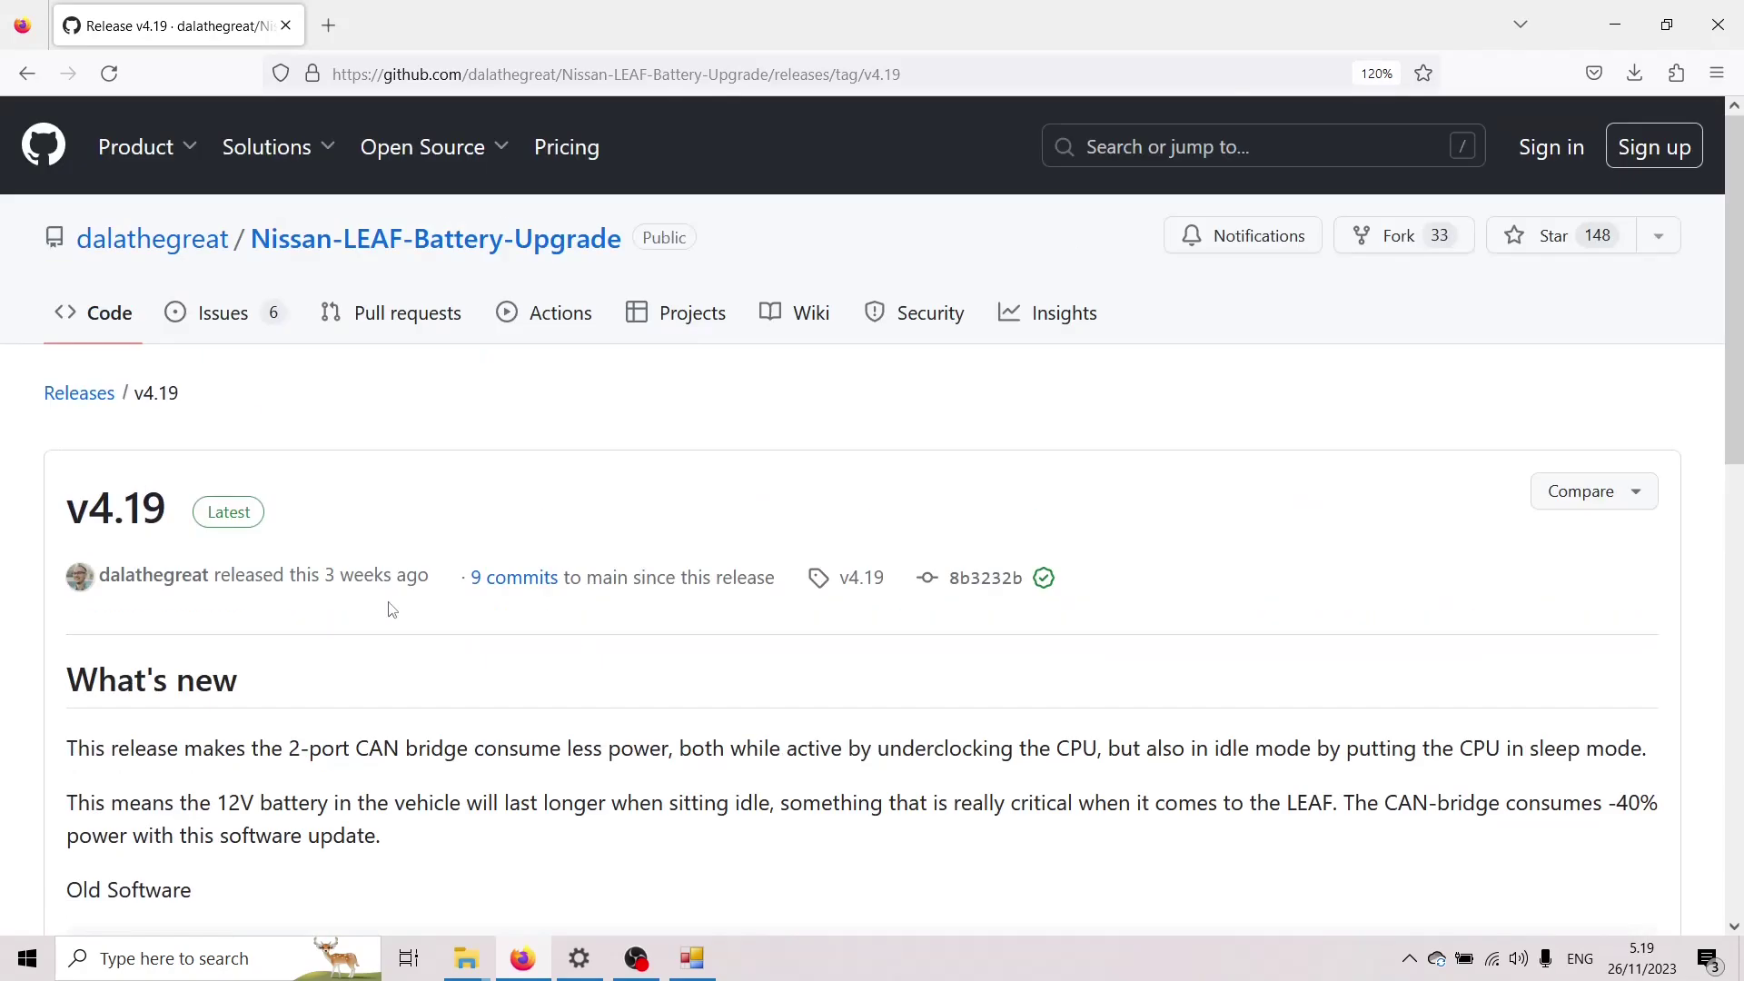
- Open the main page of the Nissan-LEAF-Battery-Upgrade repository and view its README
left_click(498, 261)
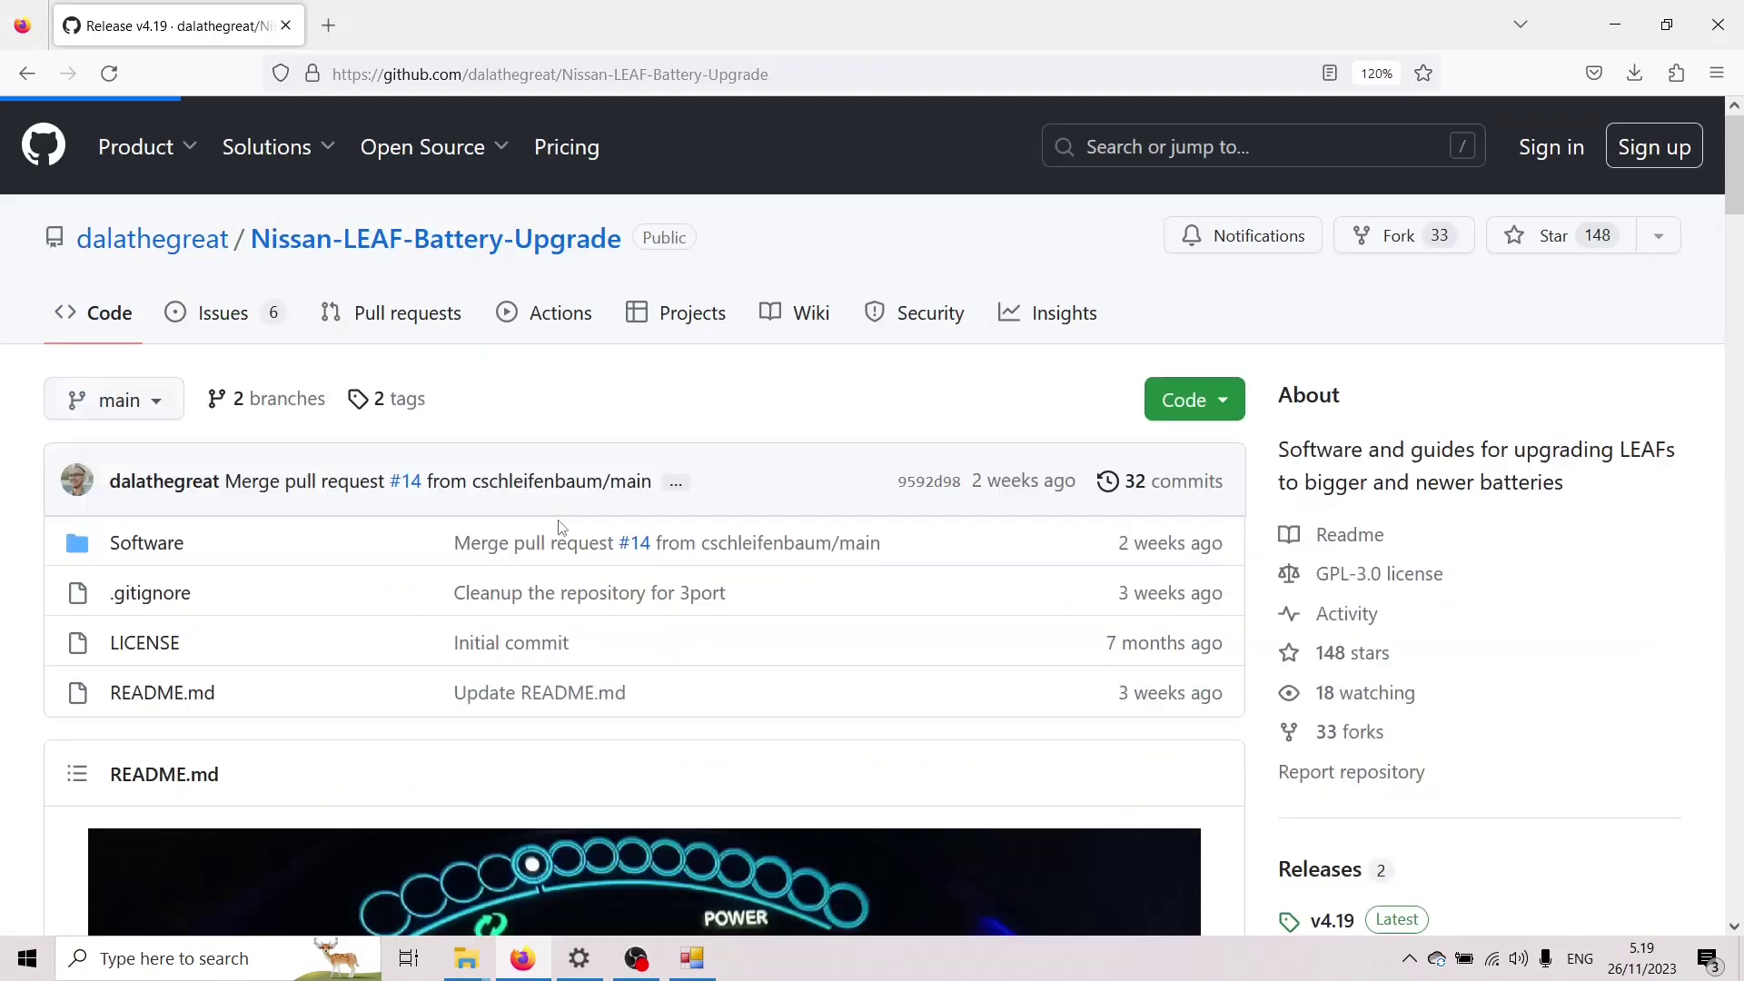
scroll(561, 529, "down", 3)
scroll(562, 528, "down", 4)
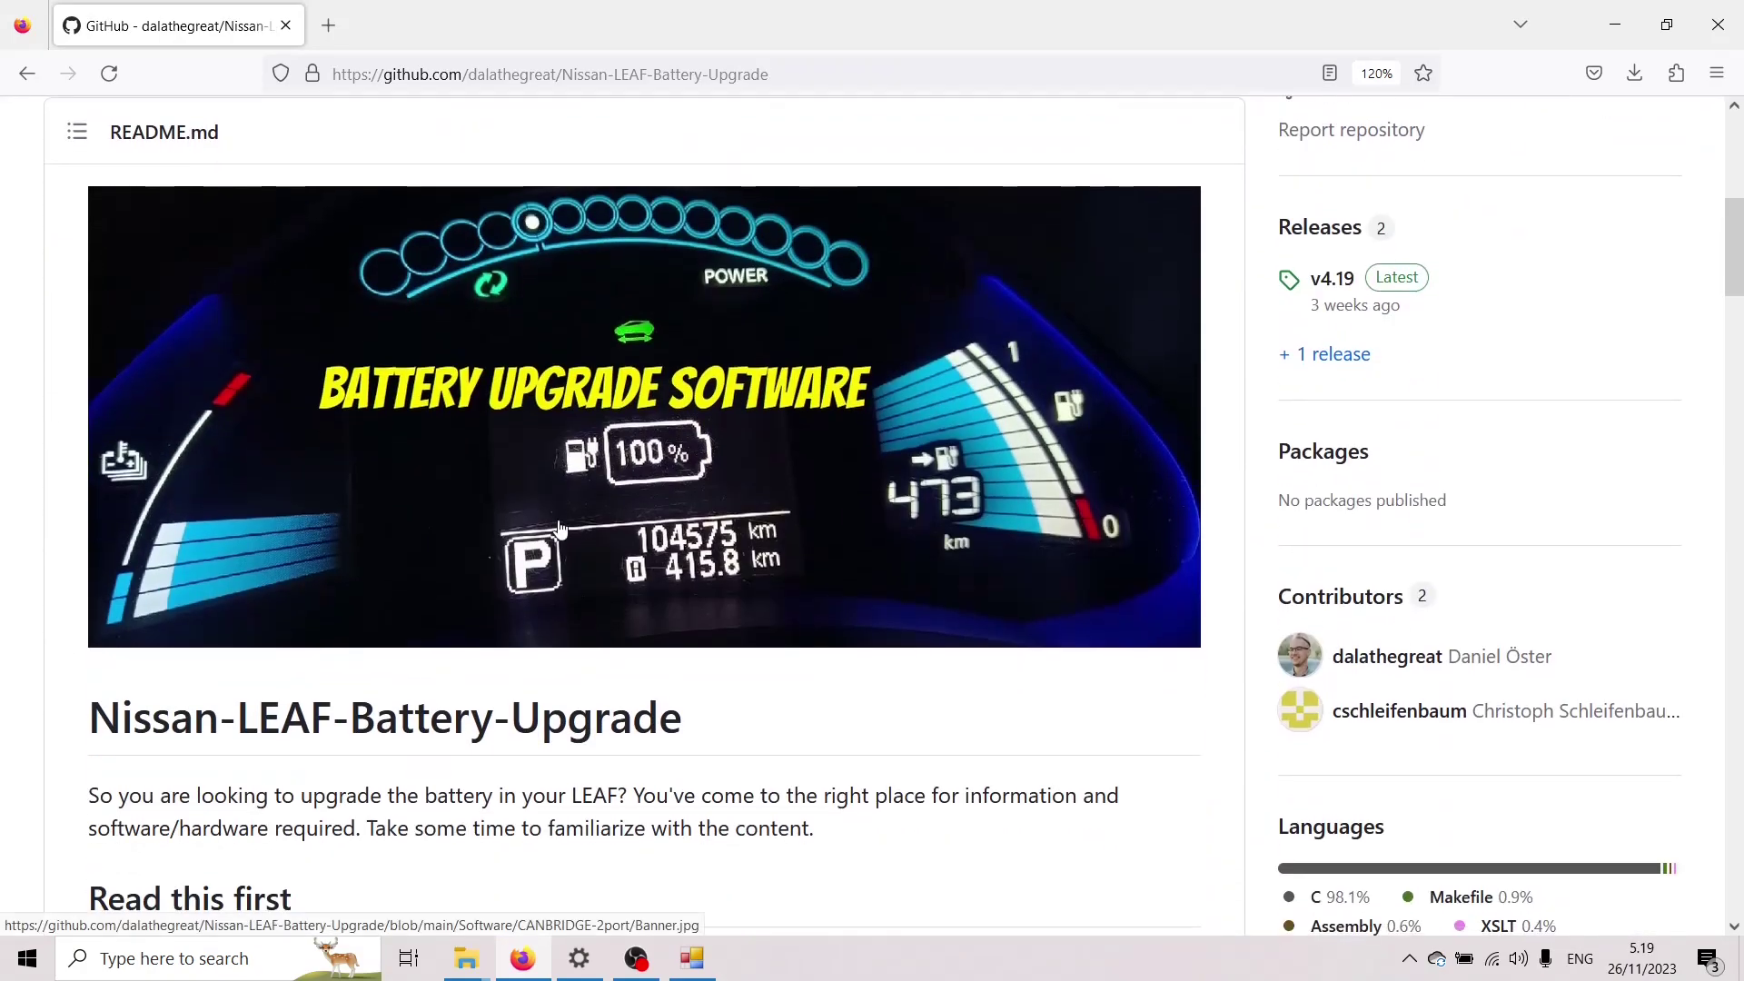